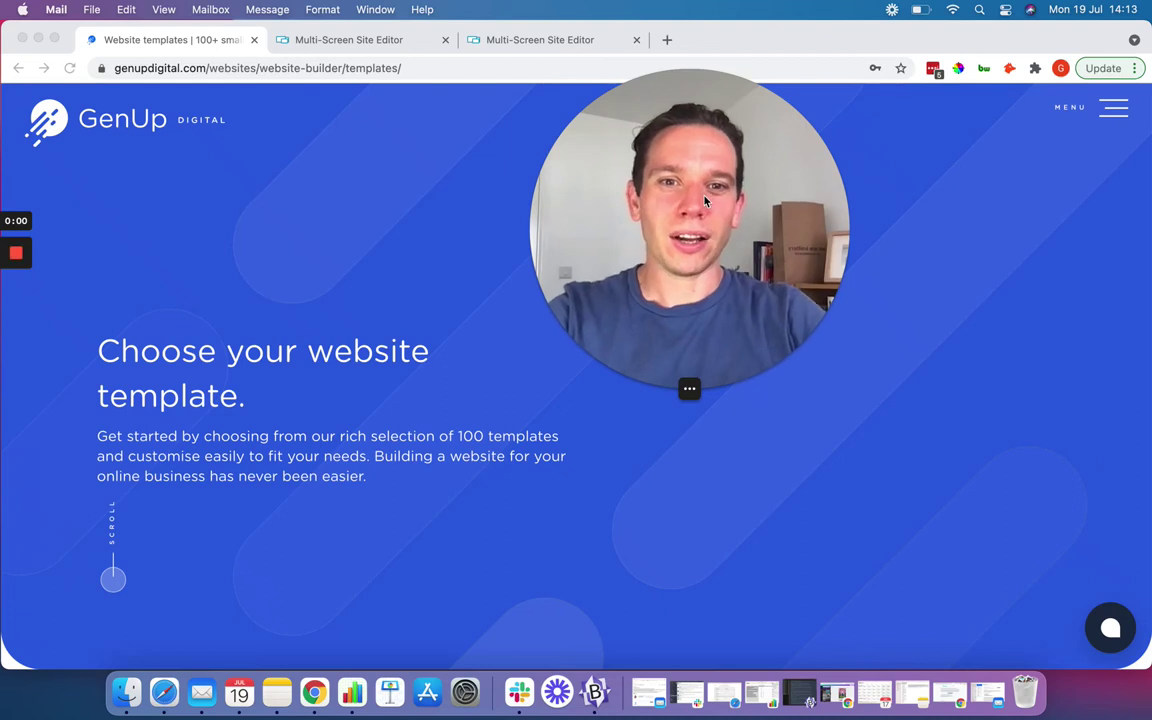
drag(667, 210, 662, 244)
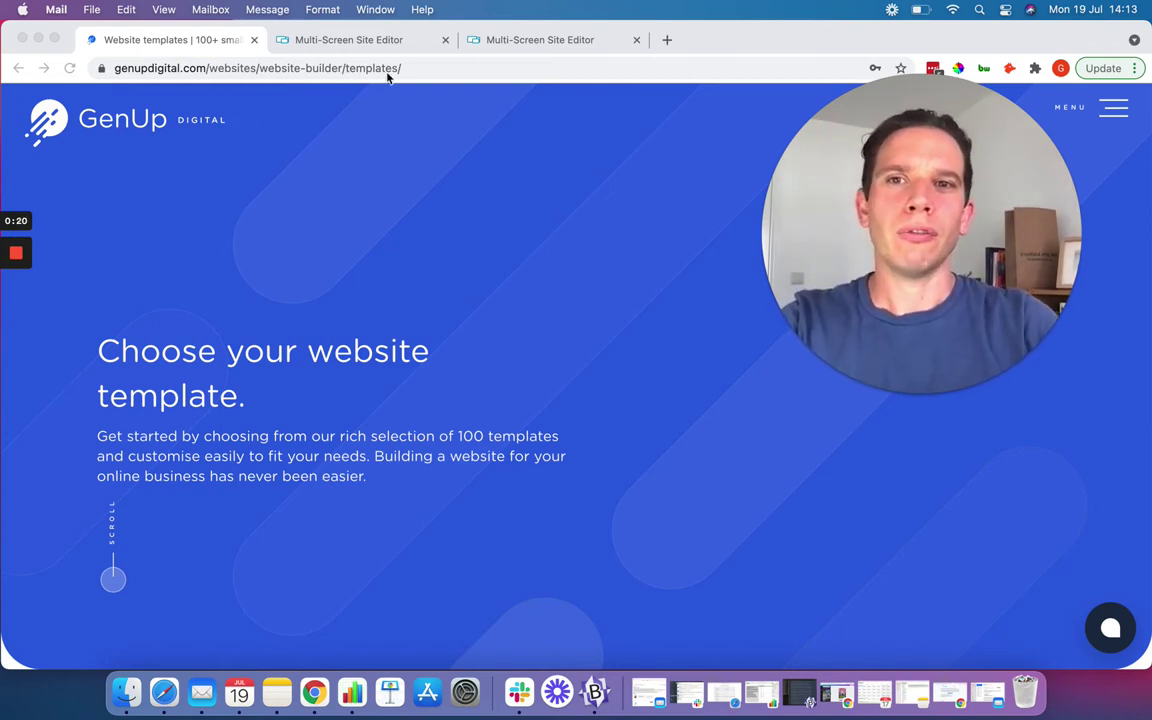
mouse_move(797, 152)
drag(797, 152, 664, 165)
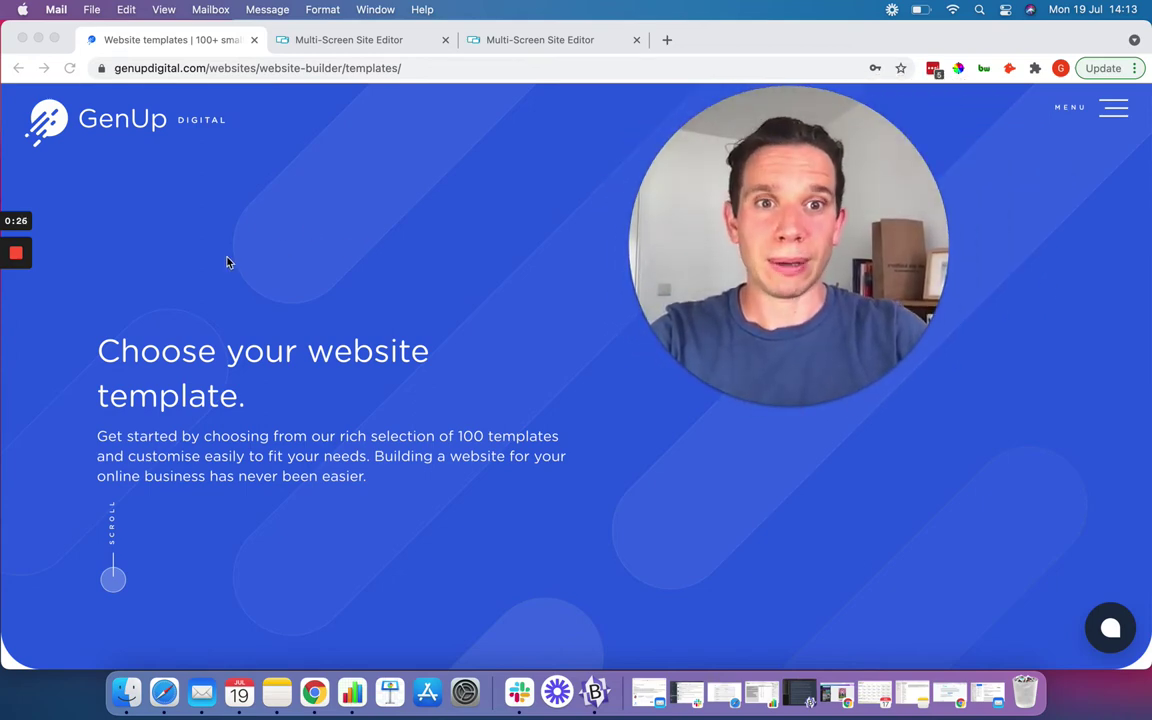
drag(656, 167, 662, 153)
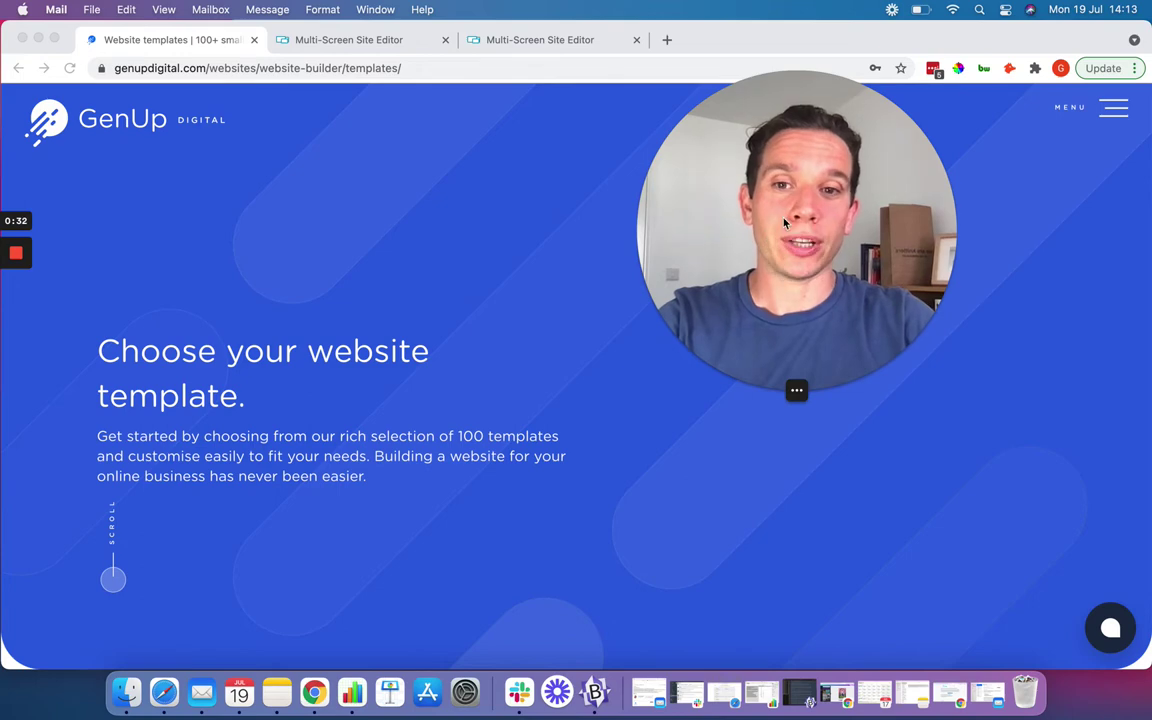
drag(688, 206, 718, 197)
scroll(175, 296, down, 4)
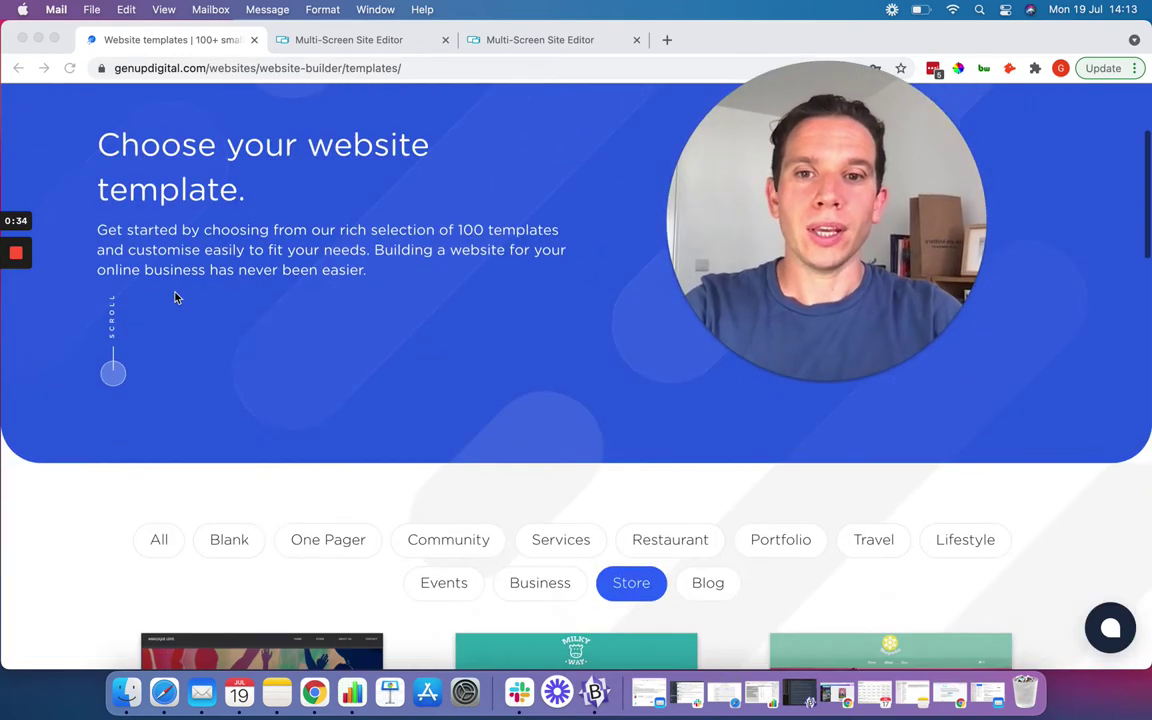
scroll(175, 296, up, 4)
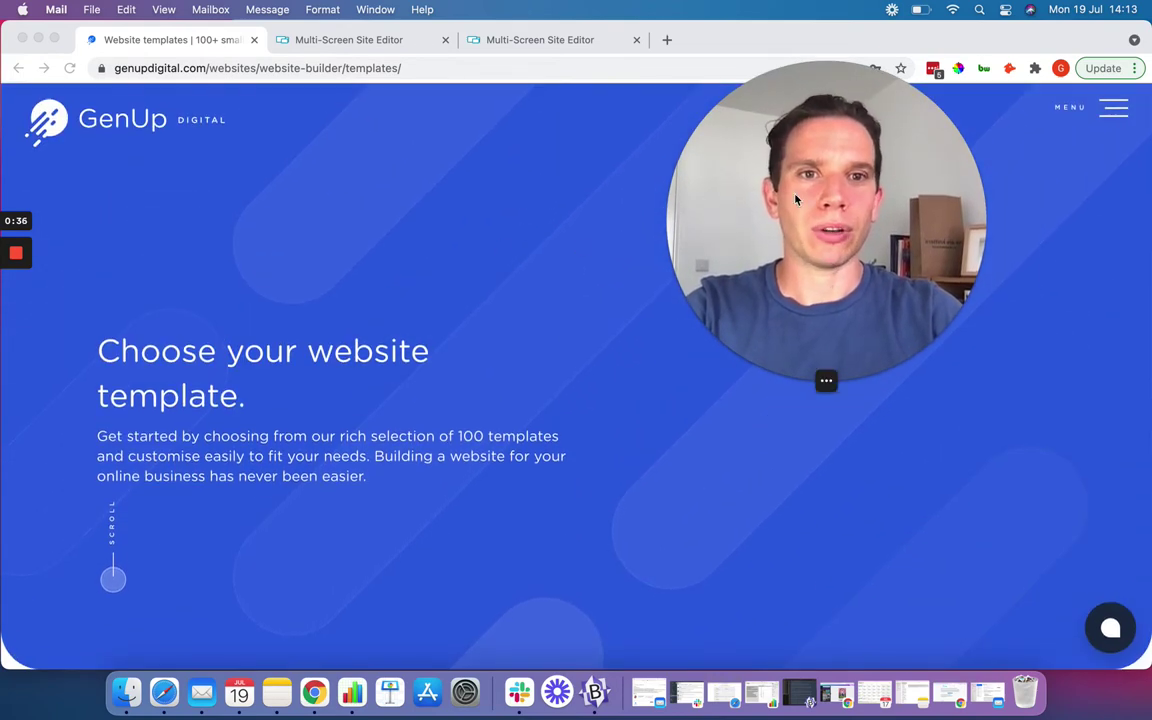
drag(796, 198, 862, 262)
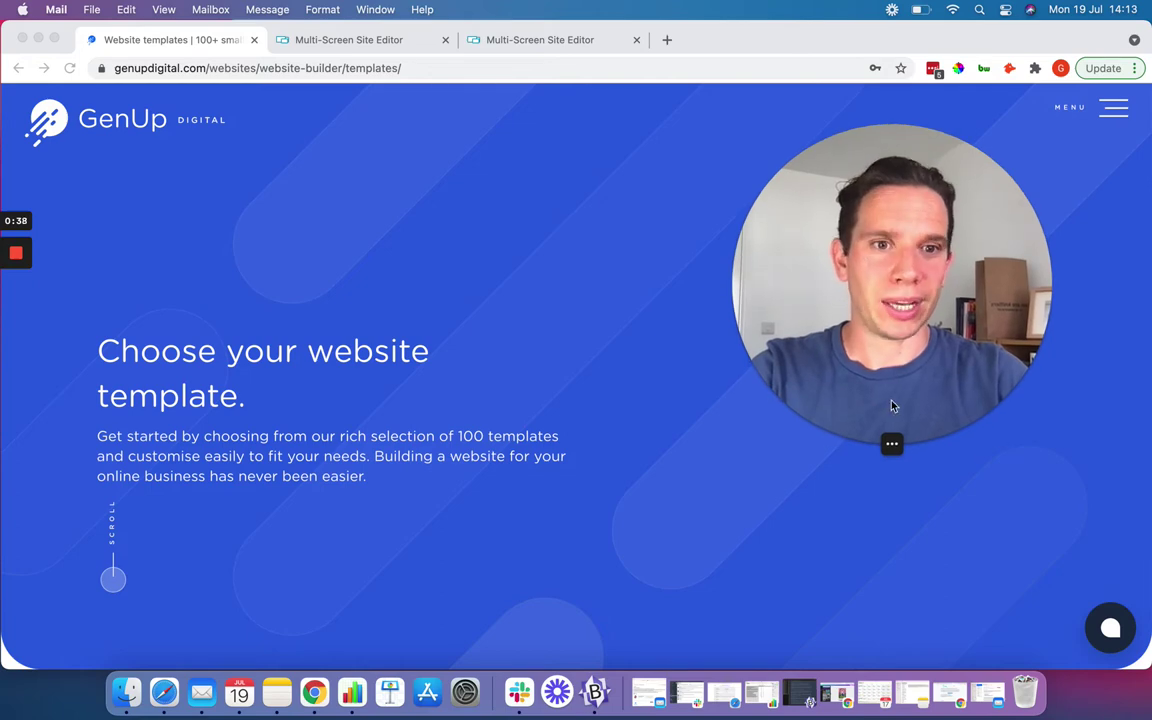
click(863, 444)
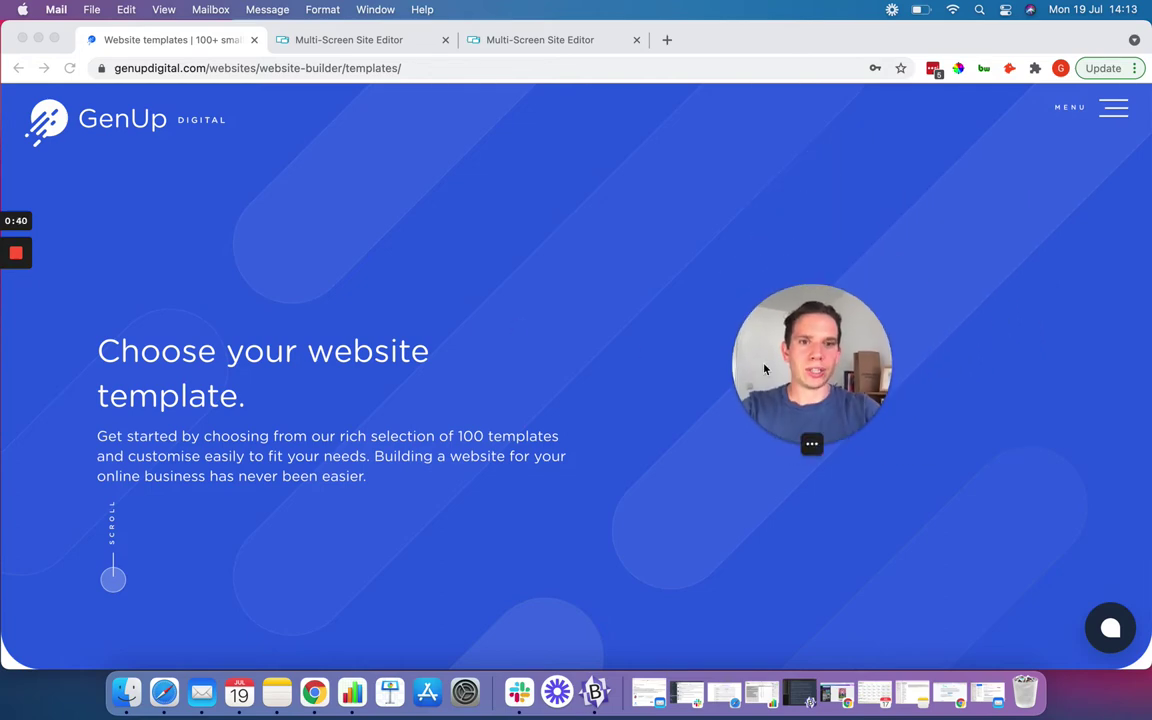
drag(813, 360, 929, 186)
Step: Look through the website templates in the Store category, from Record Store to Hobby Shop
scroll(334, 252, down, 5)
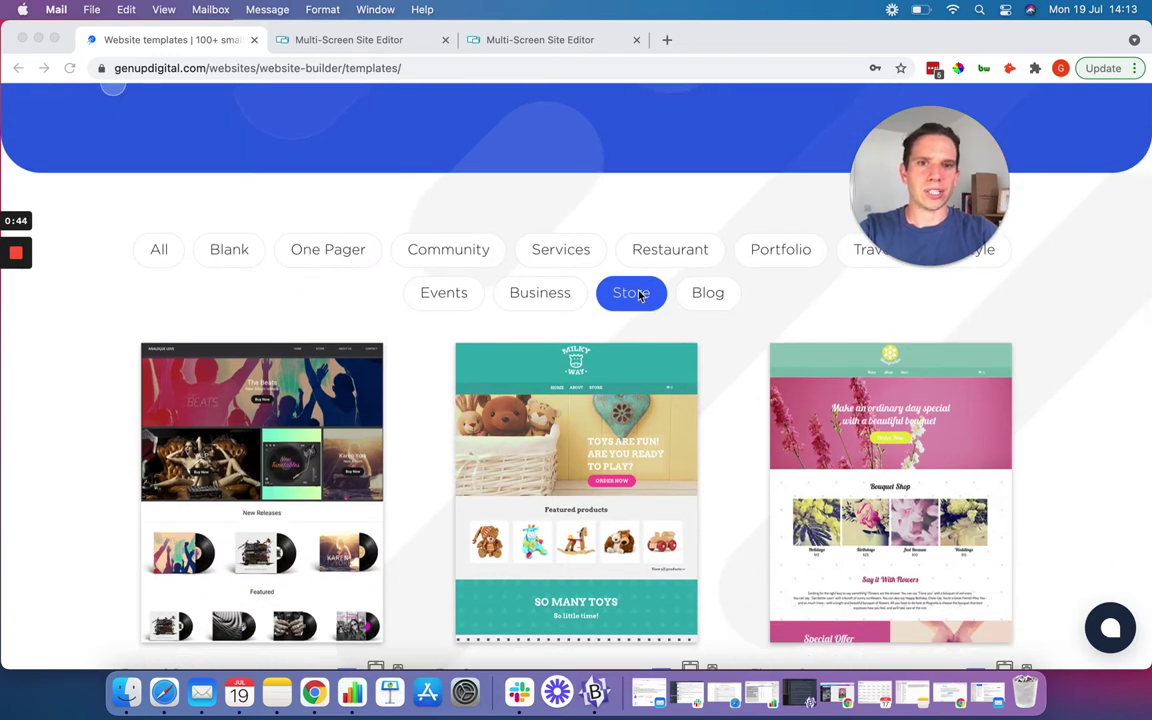
scroll(101, 352, down, 8)
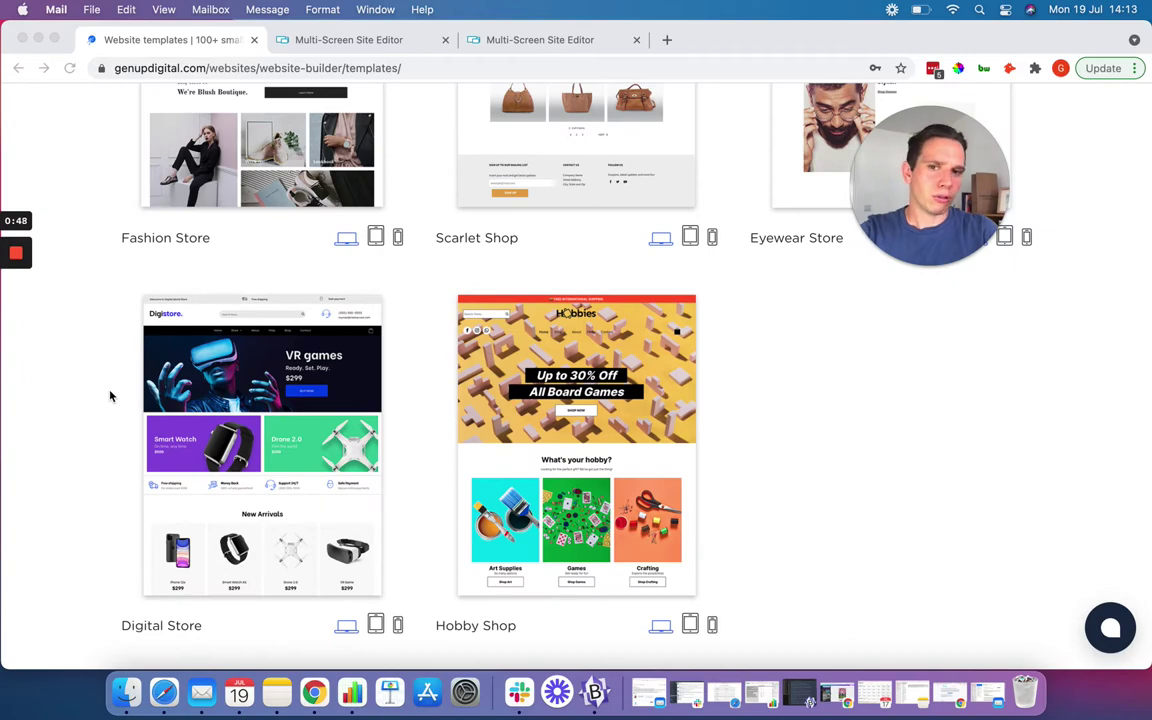
scroll(108, 398, down, 2)
scroll(108, 398, up, 2)
scroll(110, 401, up, 4)
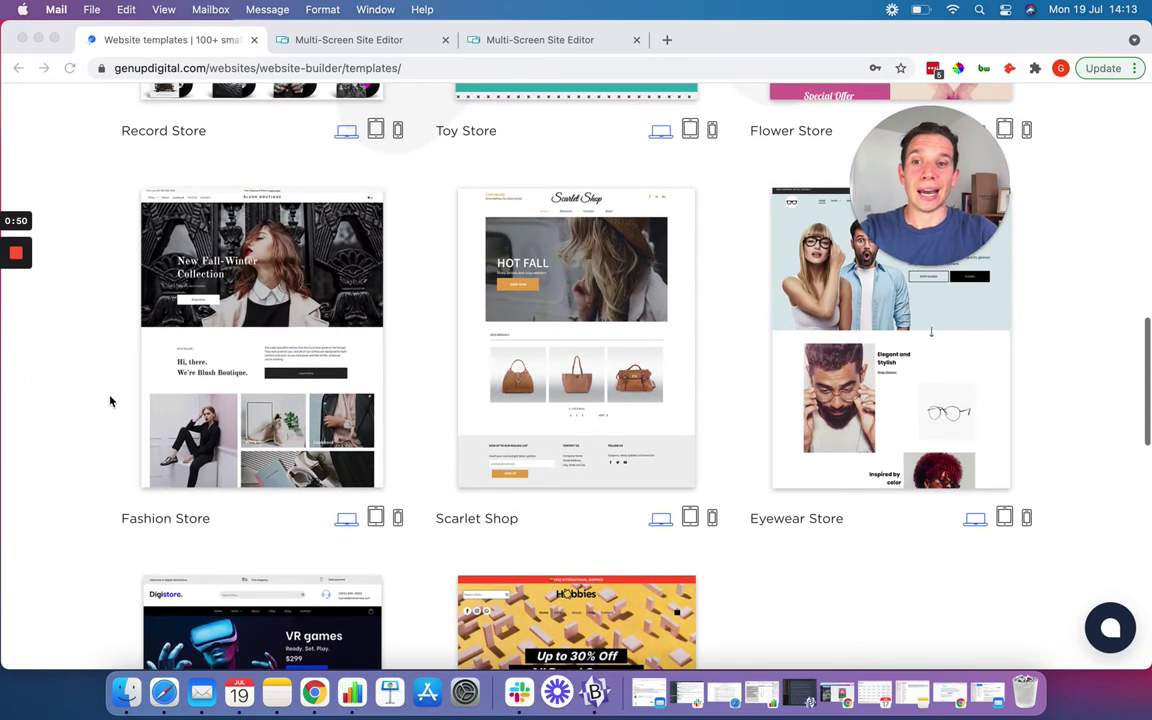
scroll(112, 420, up, 2)
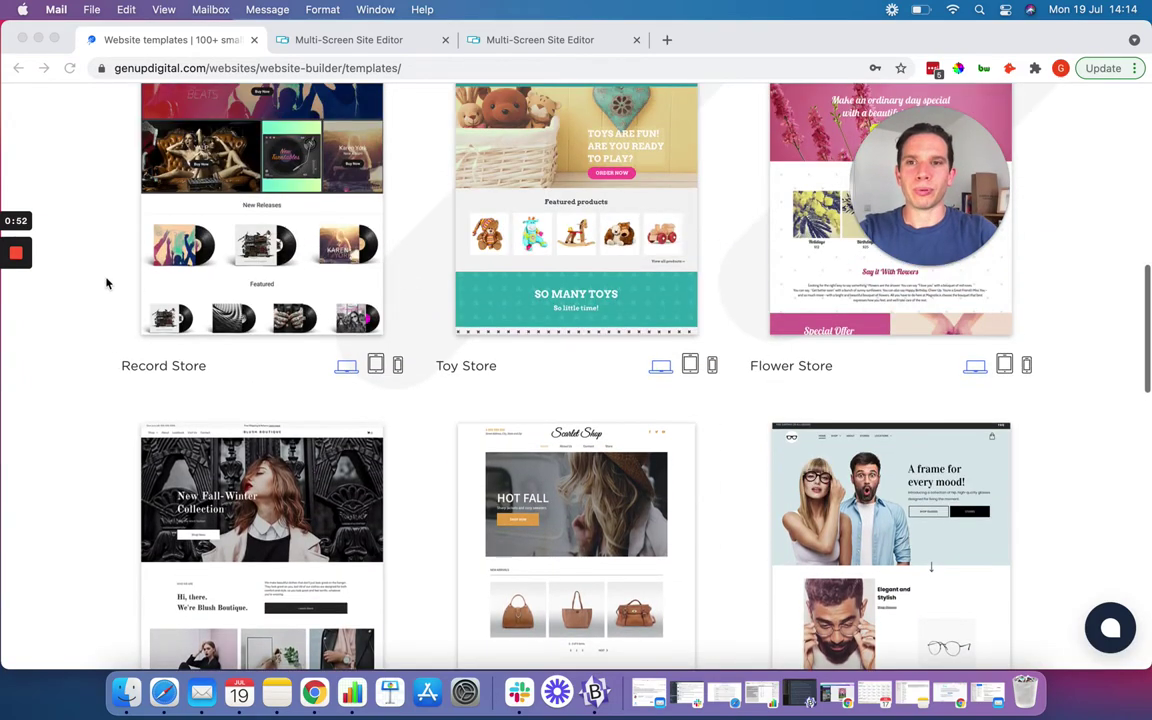
scroll(108, 283, up, 2)
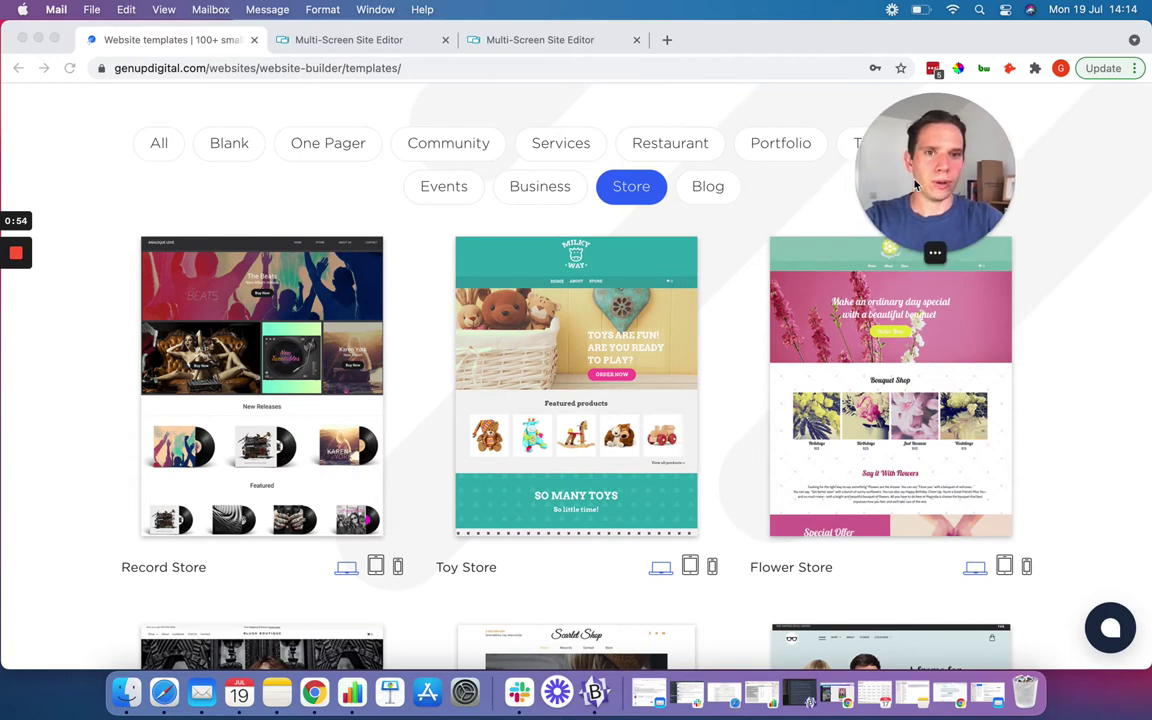
Step: Filter the template gallery to All and look through the designs for the different business types
click(155, 148)
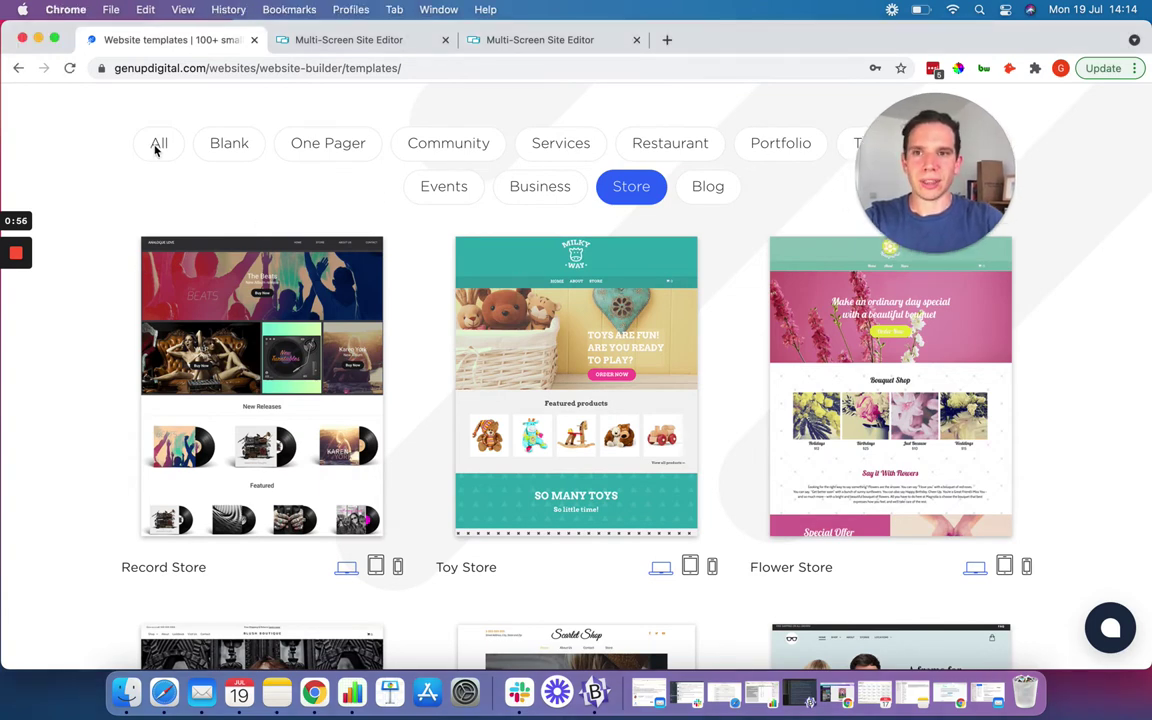
click(157, 148)
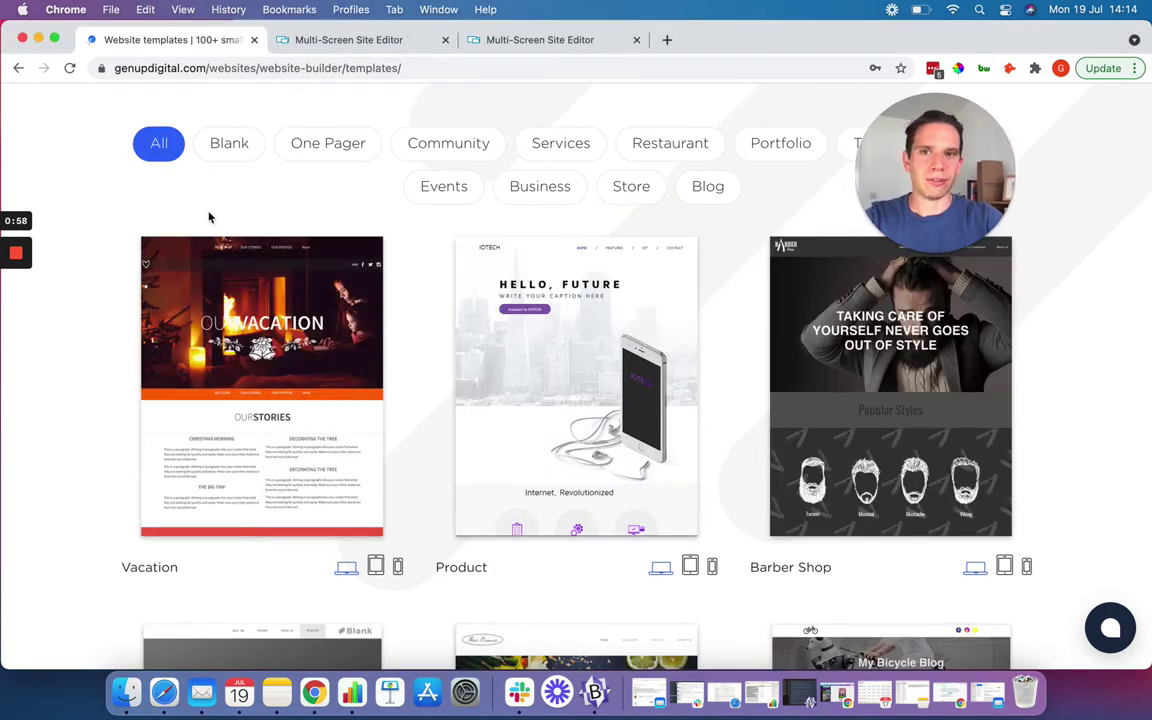
scroll(155, 218, up, 3)
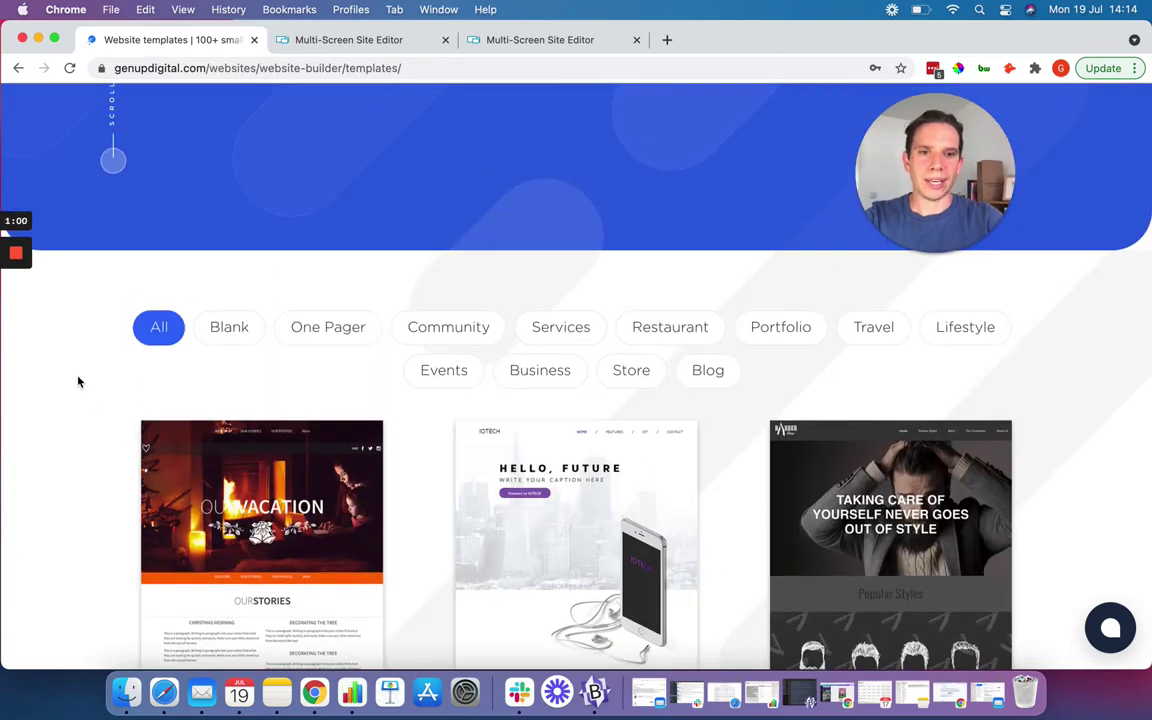
scroll(78, 381, down, 10)
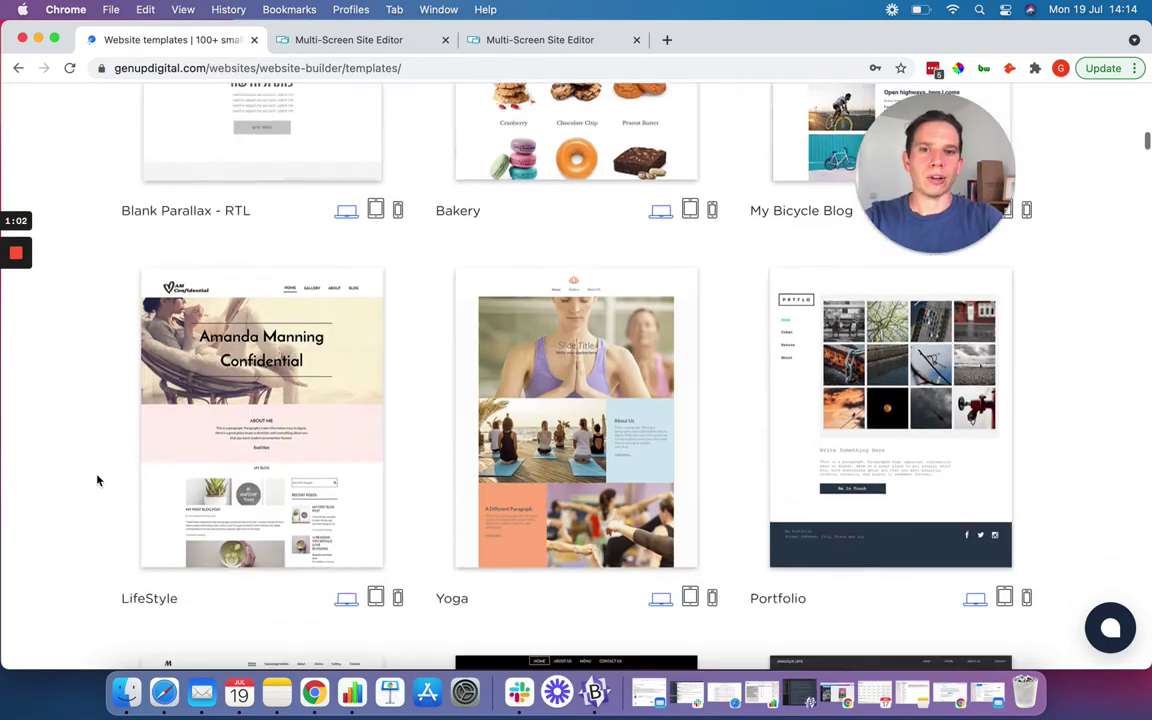
scroll(97, 481, down, 15)
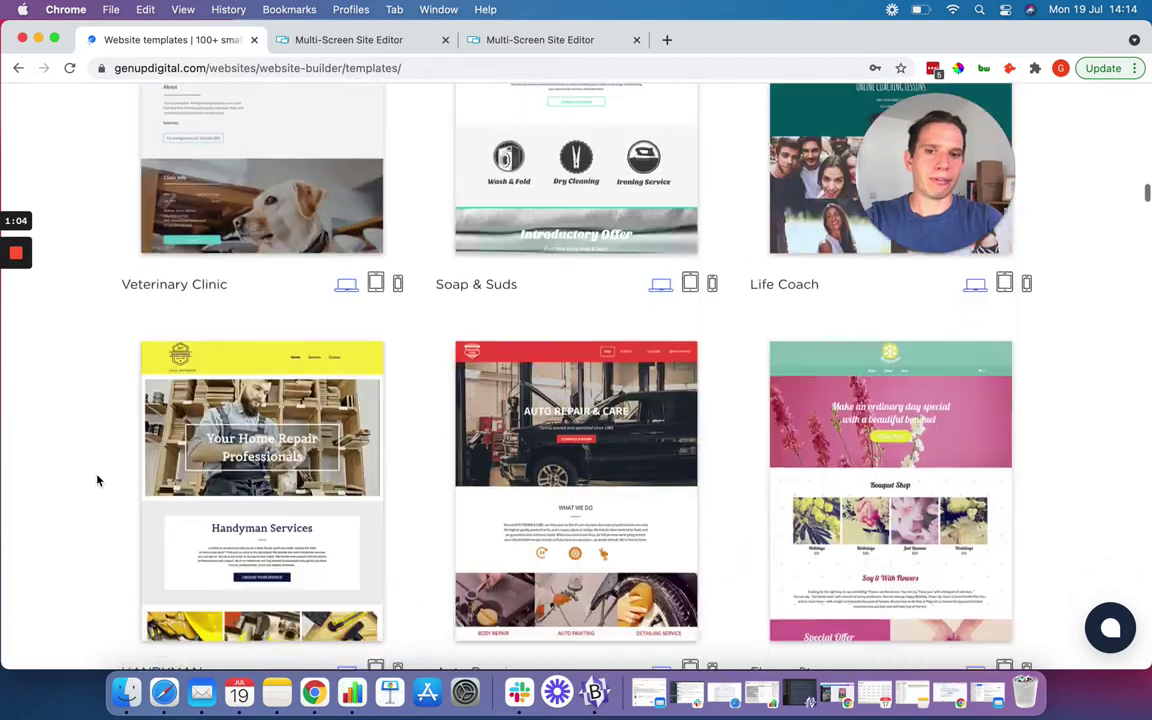
scroll(97, 481, down, 14)
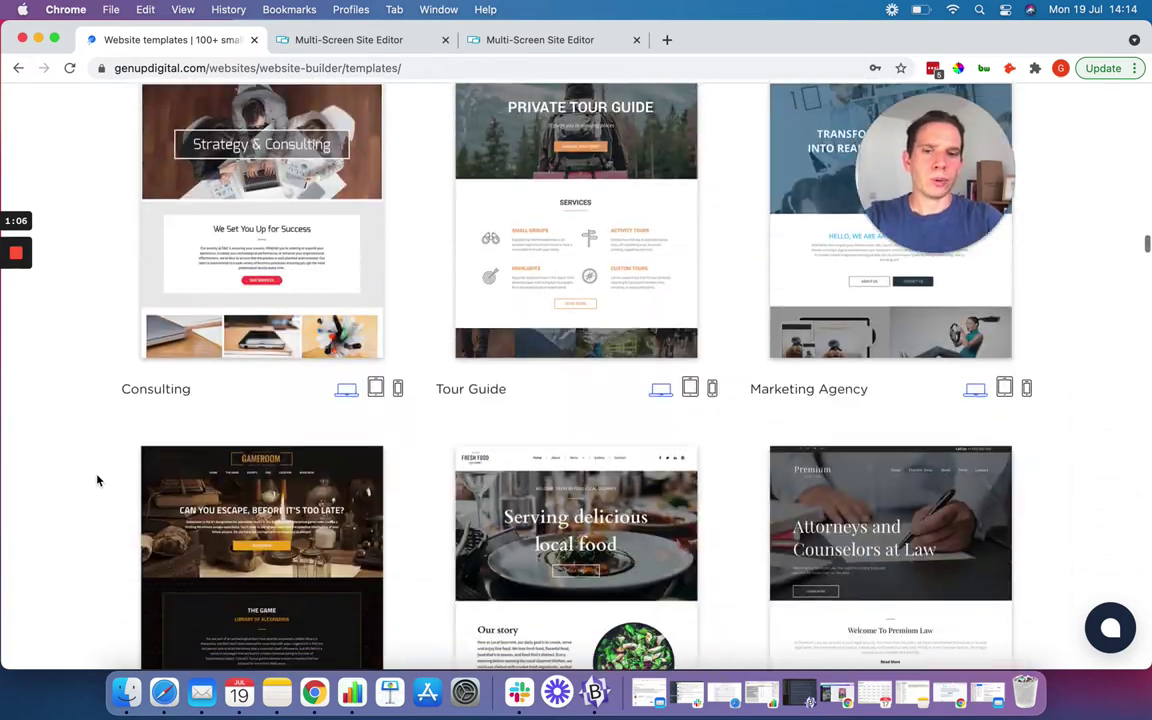
scroll(97, 481, down, 11)
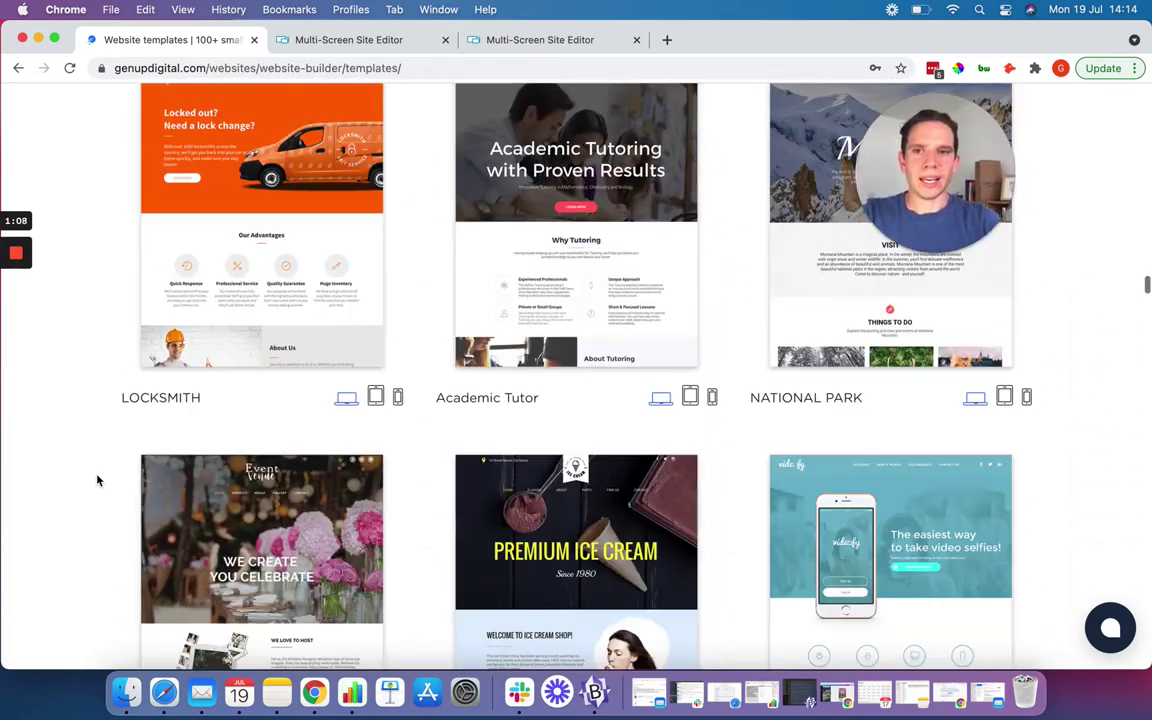
scroll(97, 481, down, 19)
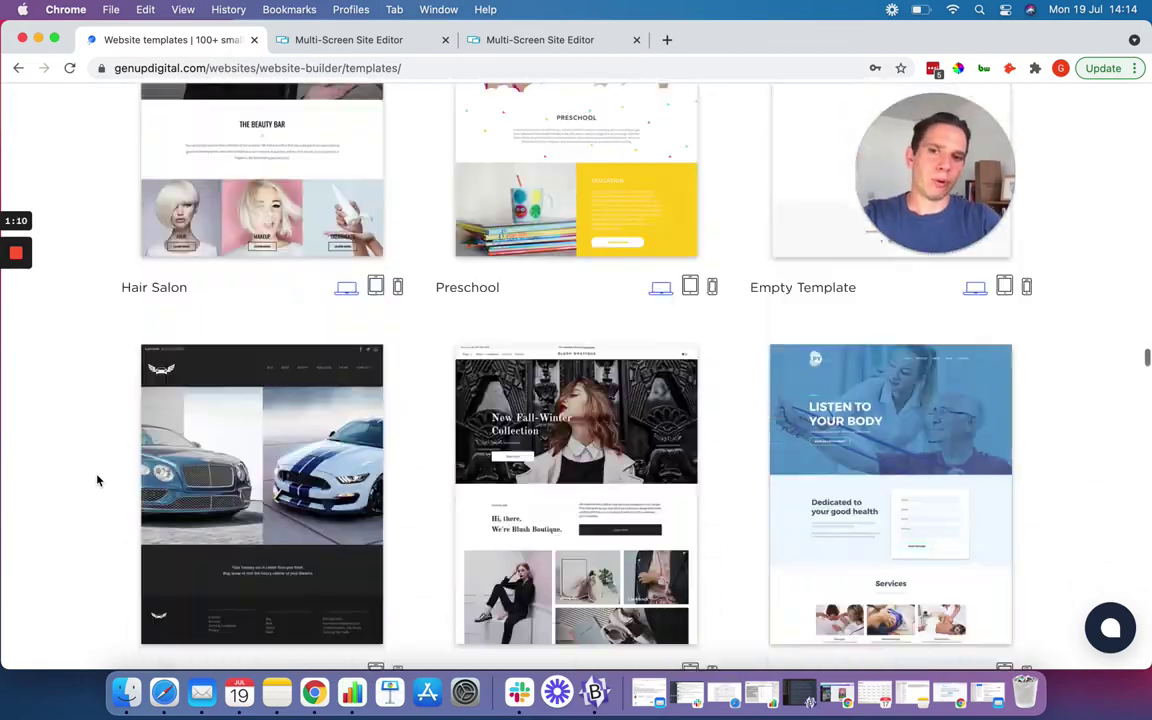
scroll(97, 481, down, 20)
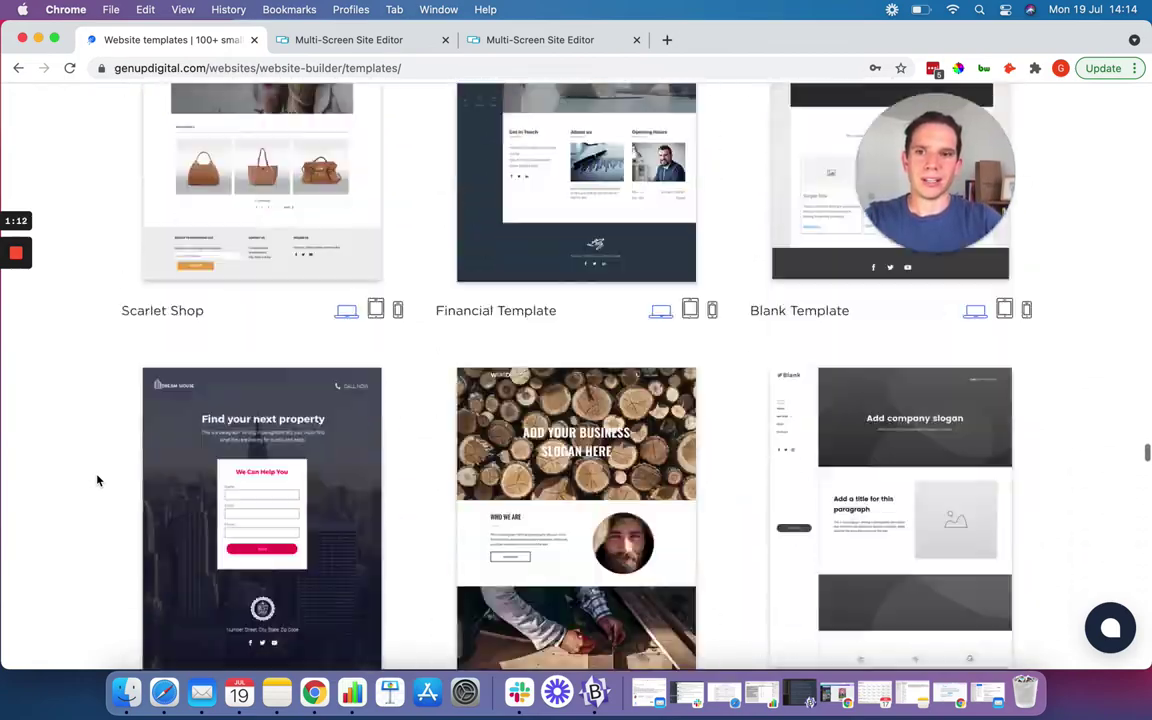
scroll(97, 481, down, 20)
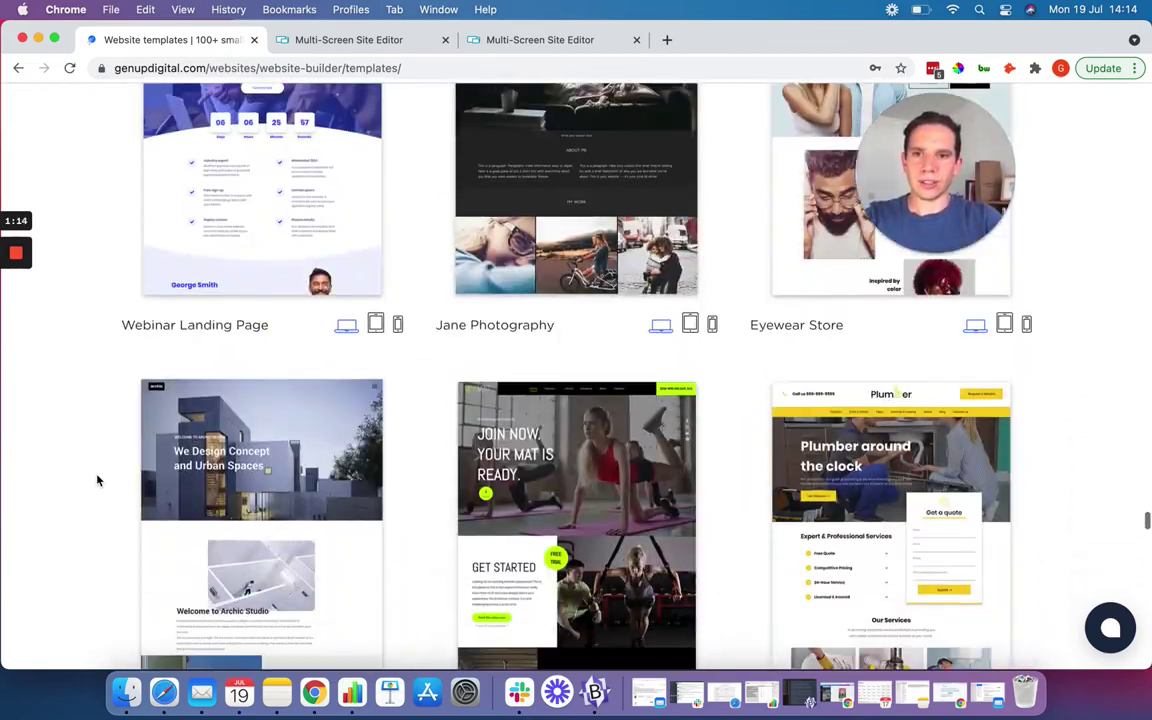
scroll(97, 481, down, 7)
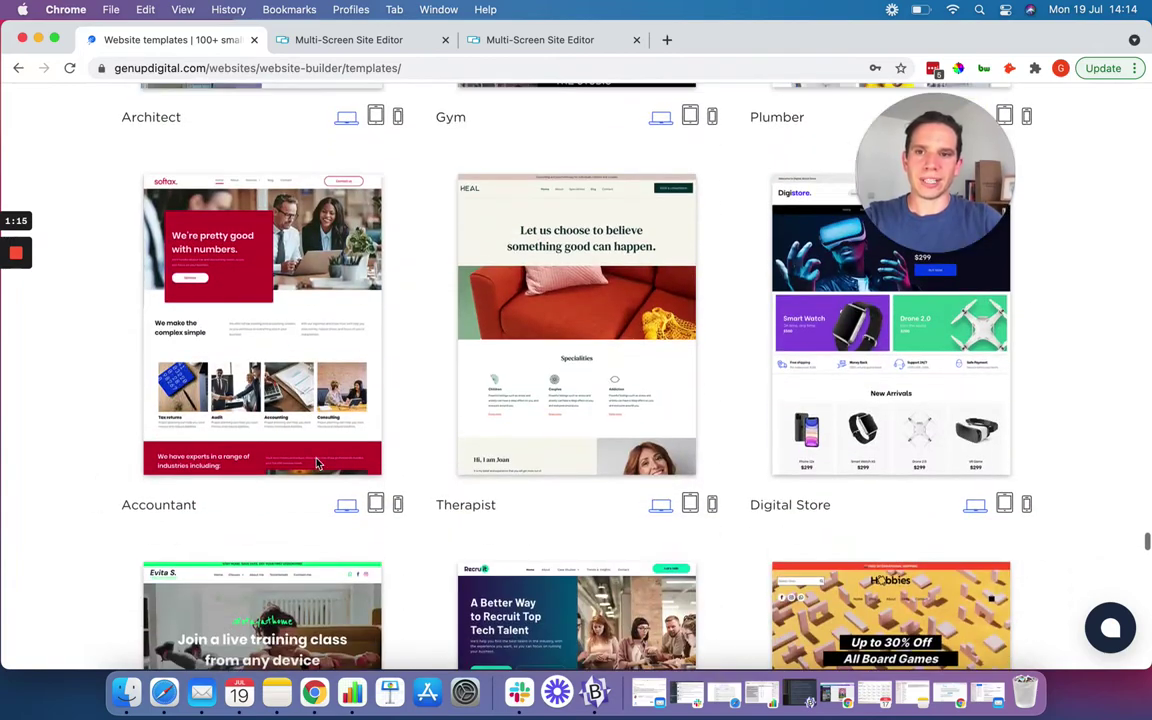
mouse_move(294, 233)
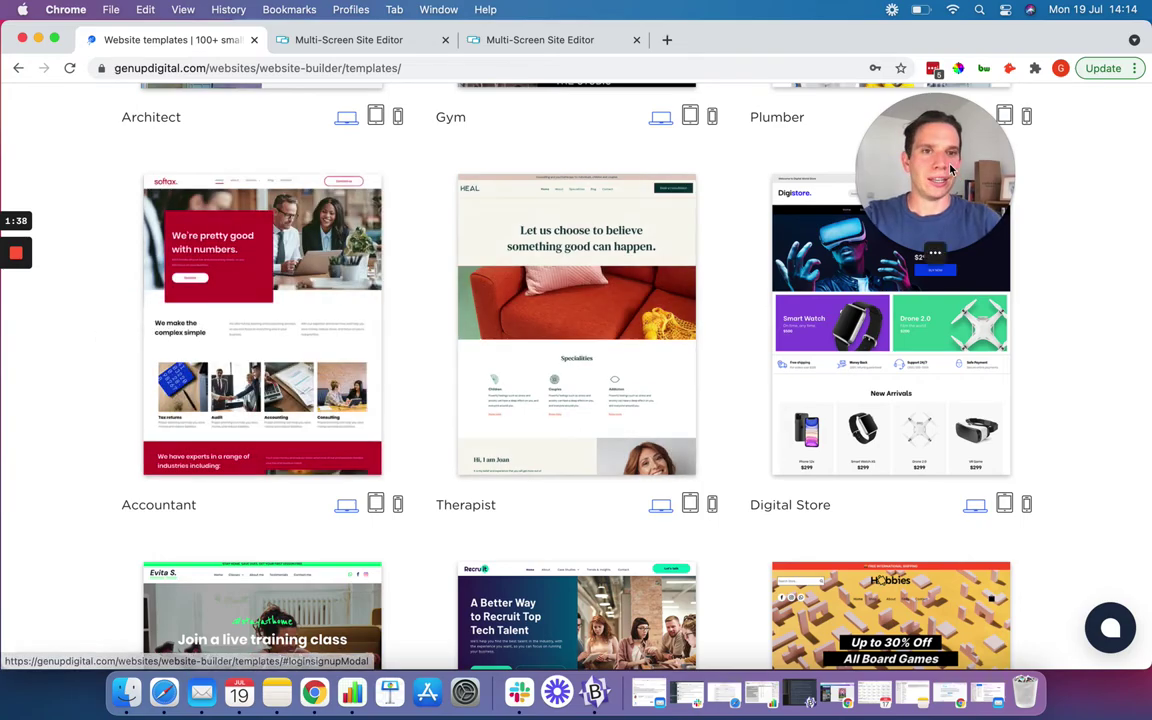
drag(956, 175, 770, 195)
scroll(444, 191, down, 15)
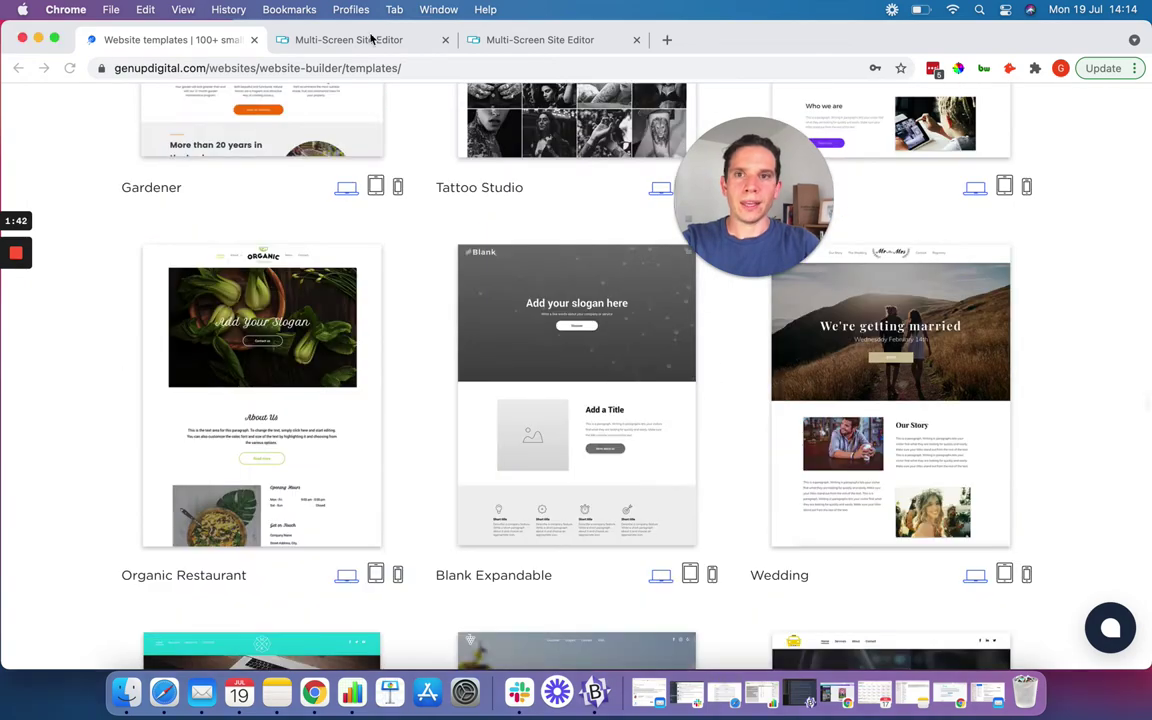
Step: Switch to the softax site in the site editor and view its ecommerce options for adding an online store
click(370, 38)
drag(754, 170, 840, 301)
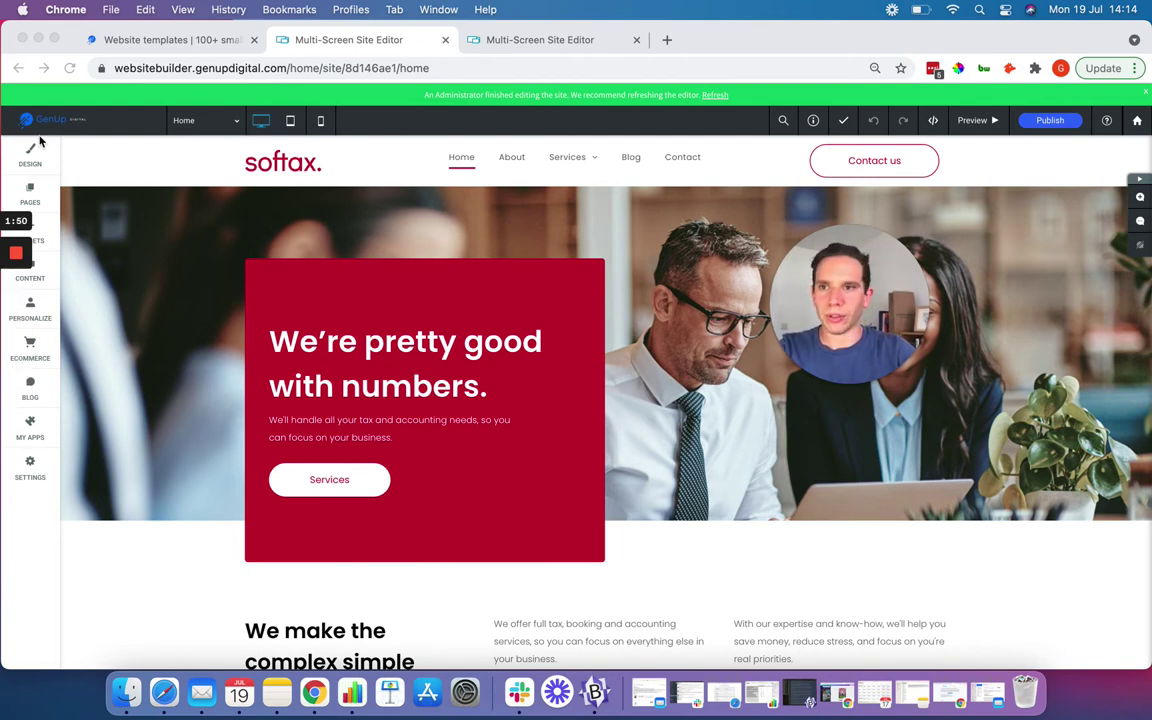
click(38, 351)
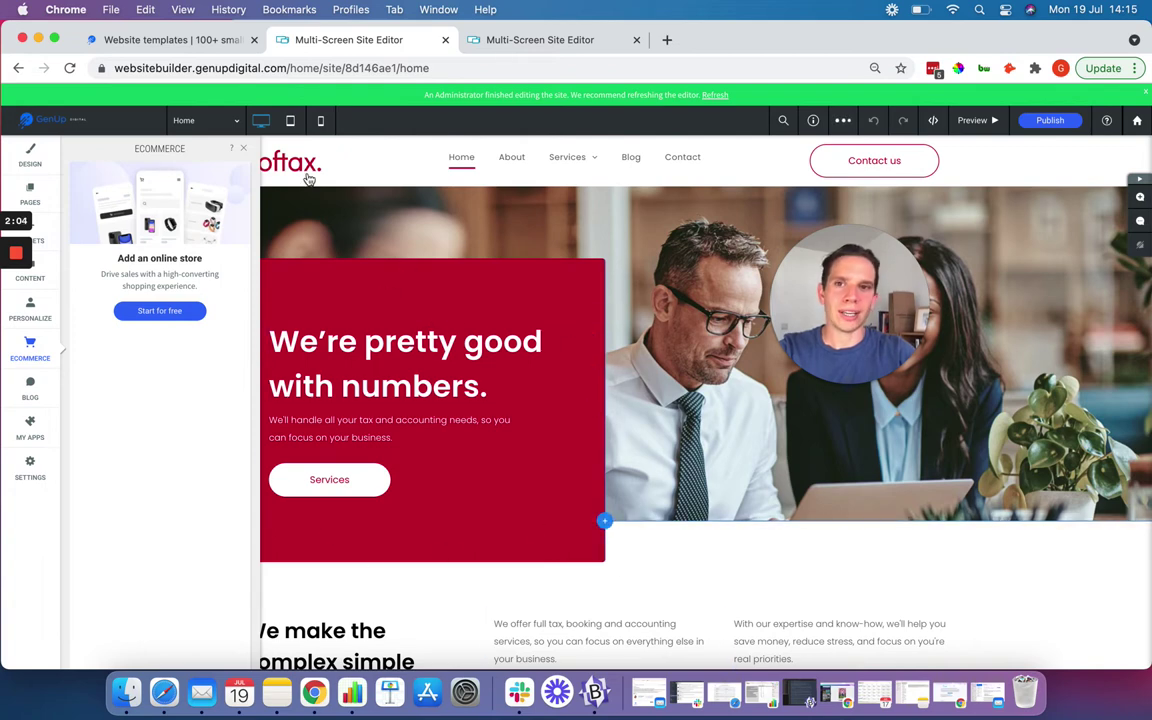
click(244, 149)
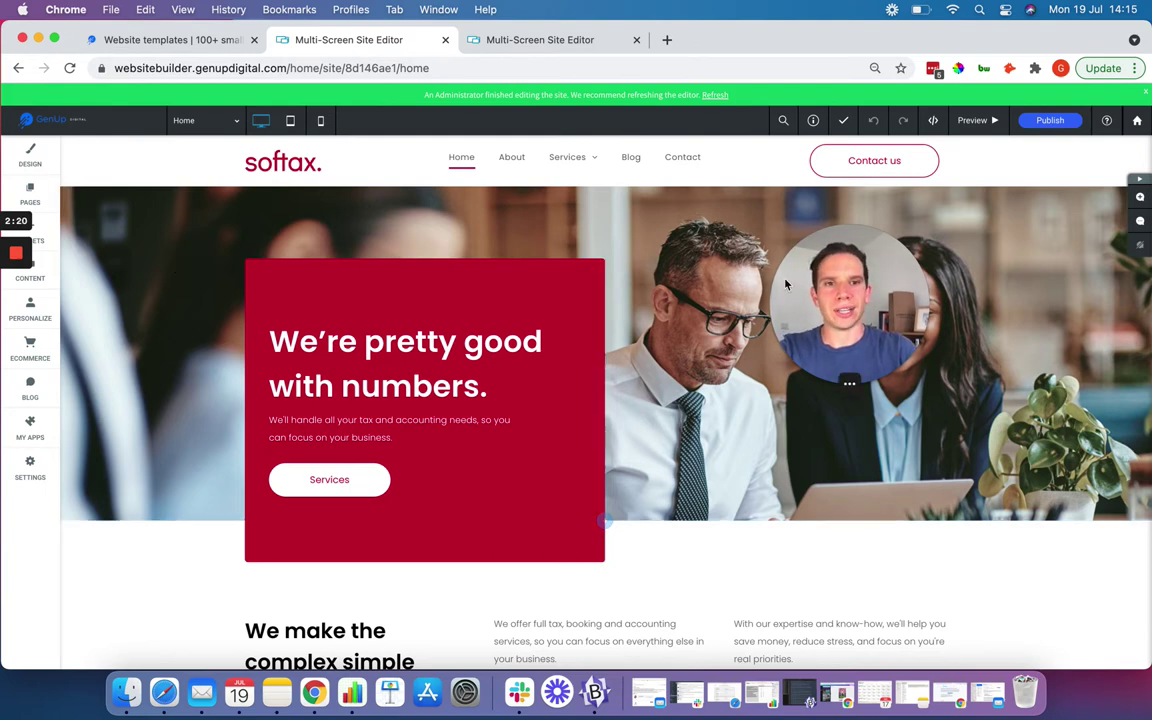
drag(829, 307, 790, 302)
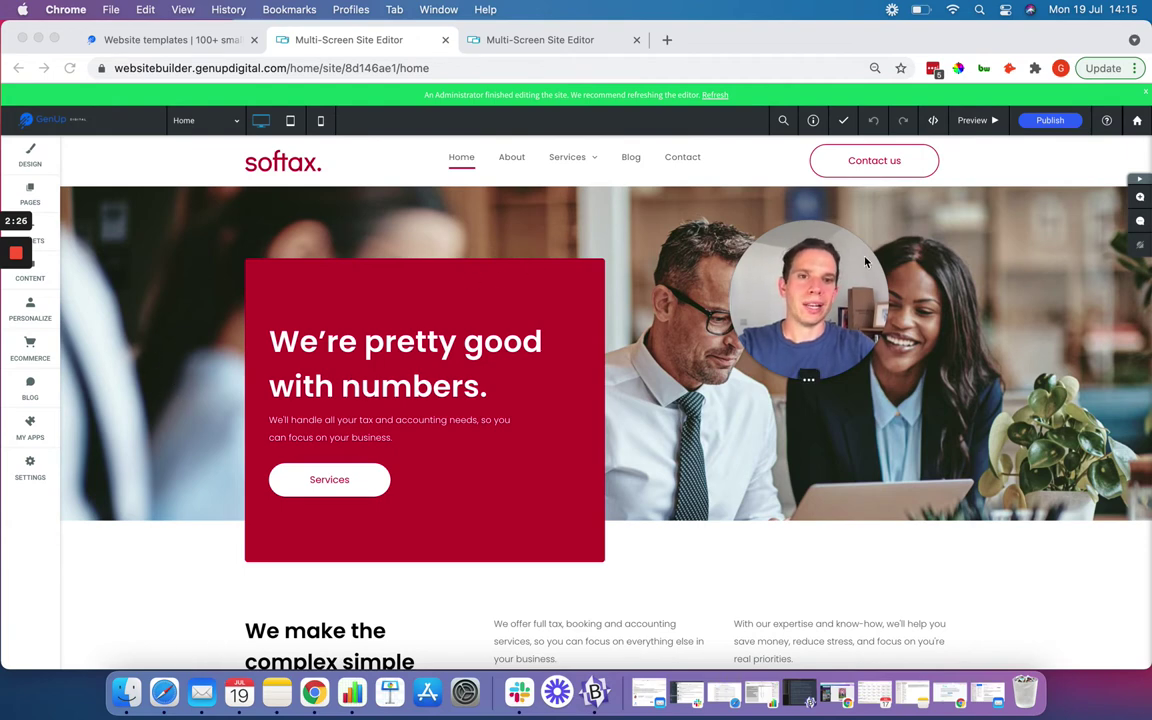
drag(866, 262, 869, 206)
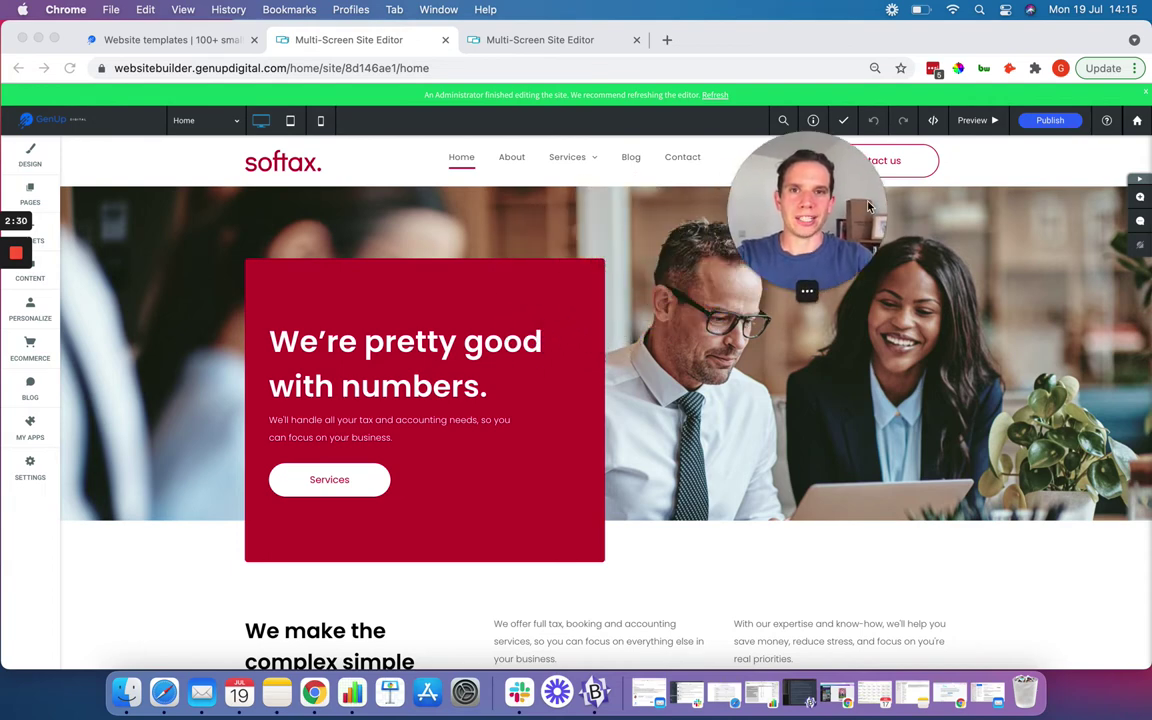
Step: Switch to the Blush Boutique site in the site editor and look through its home page down to the footer
click(549, 44)
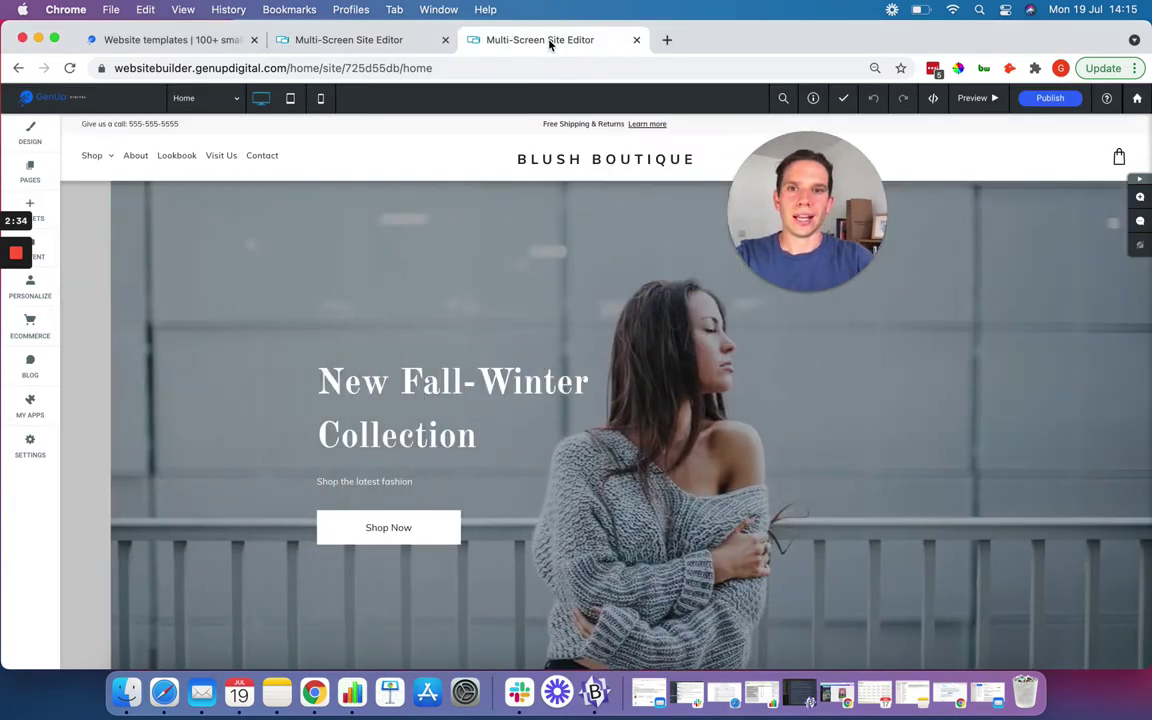
drag(793, 224, 919, 348)
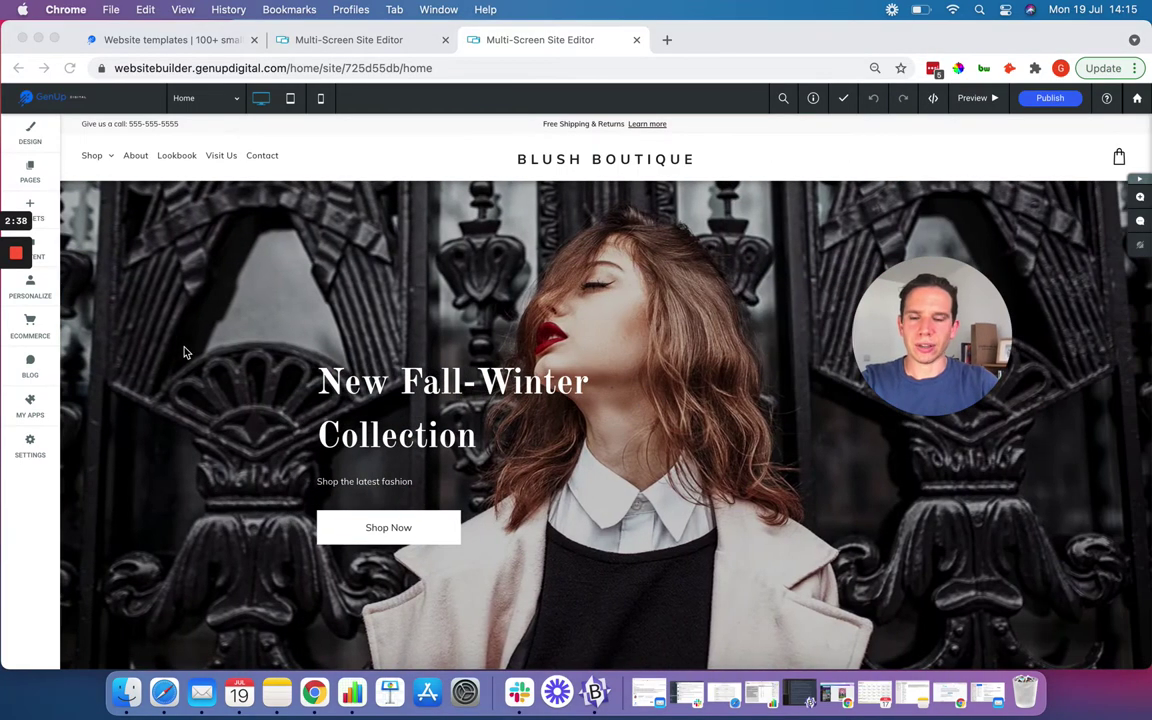
scroll(134, 377, down, 5)
scroll(135, 376, down, 2)
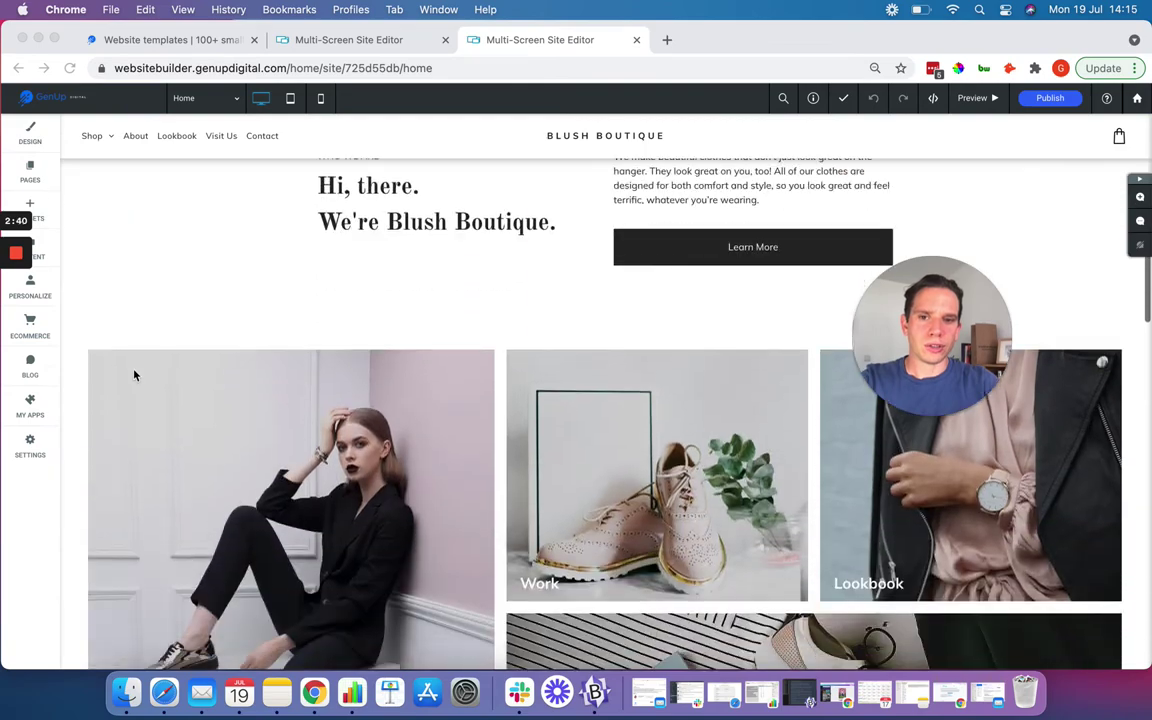
scroll(135, 375, up, 8)
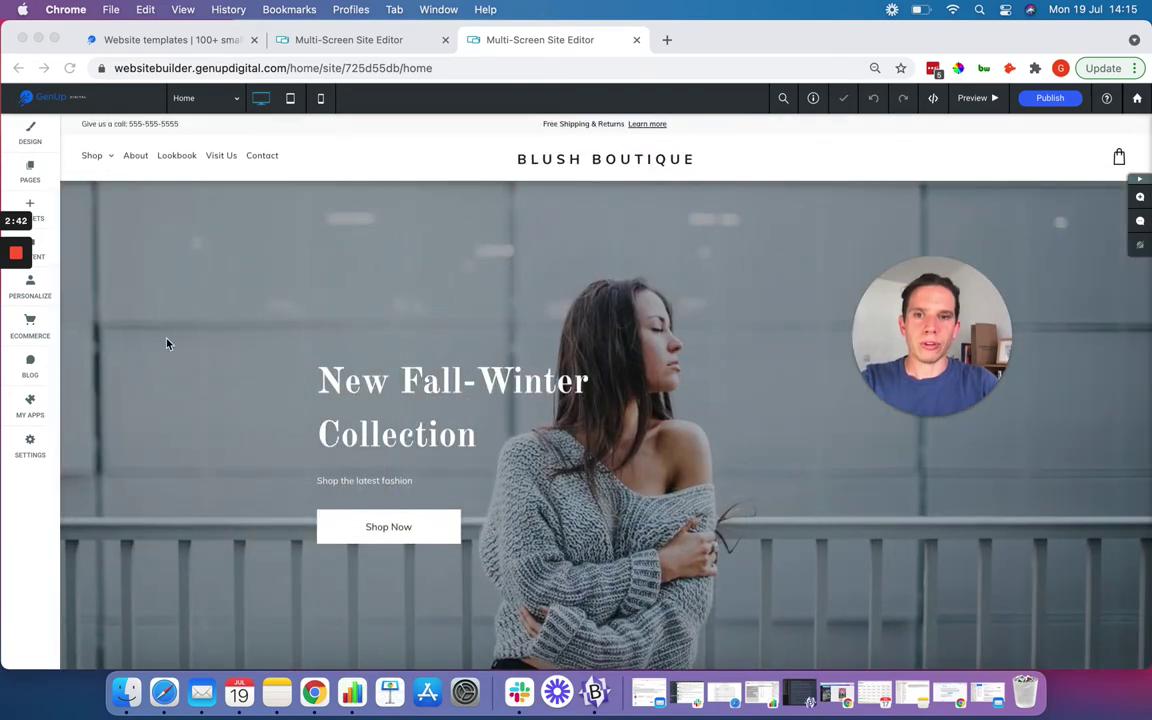
scroll(168, 343, down, 6)
scroll(167, 344, down, 8)
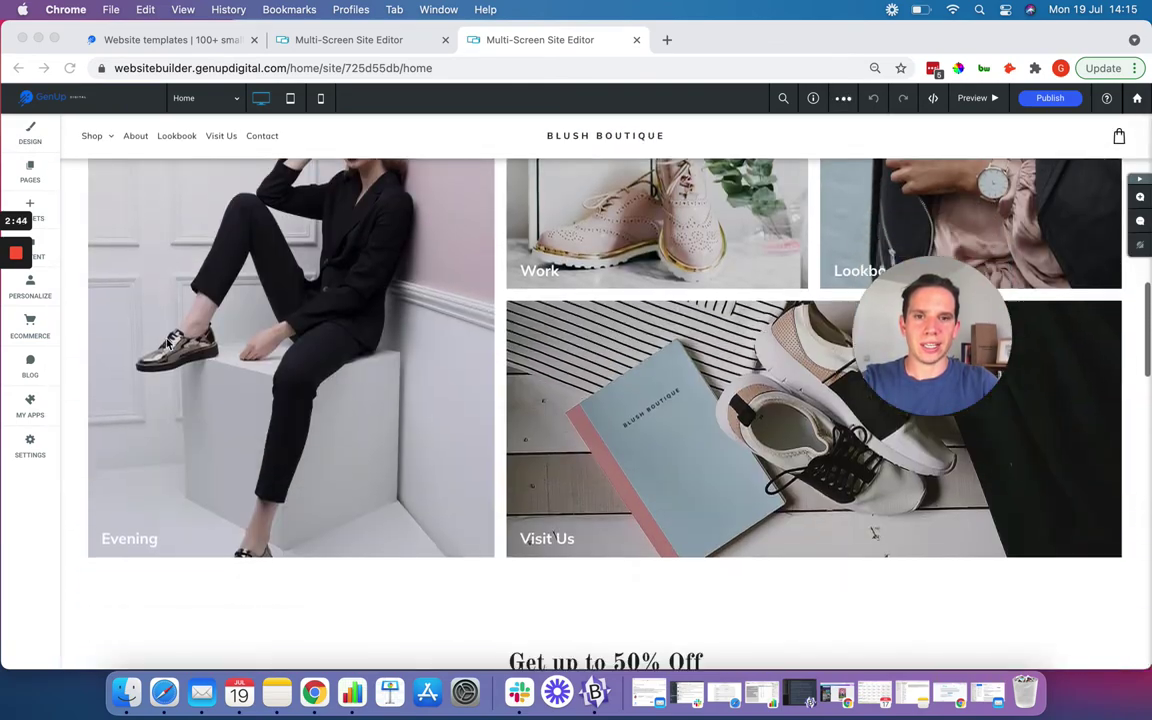
scroll(167, 344, down, 8)
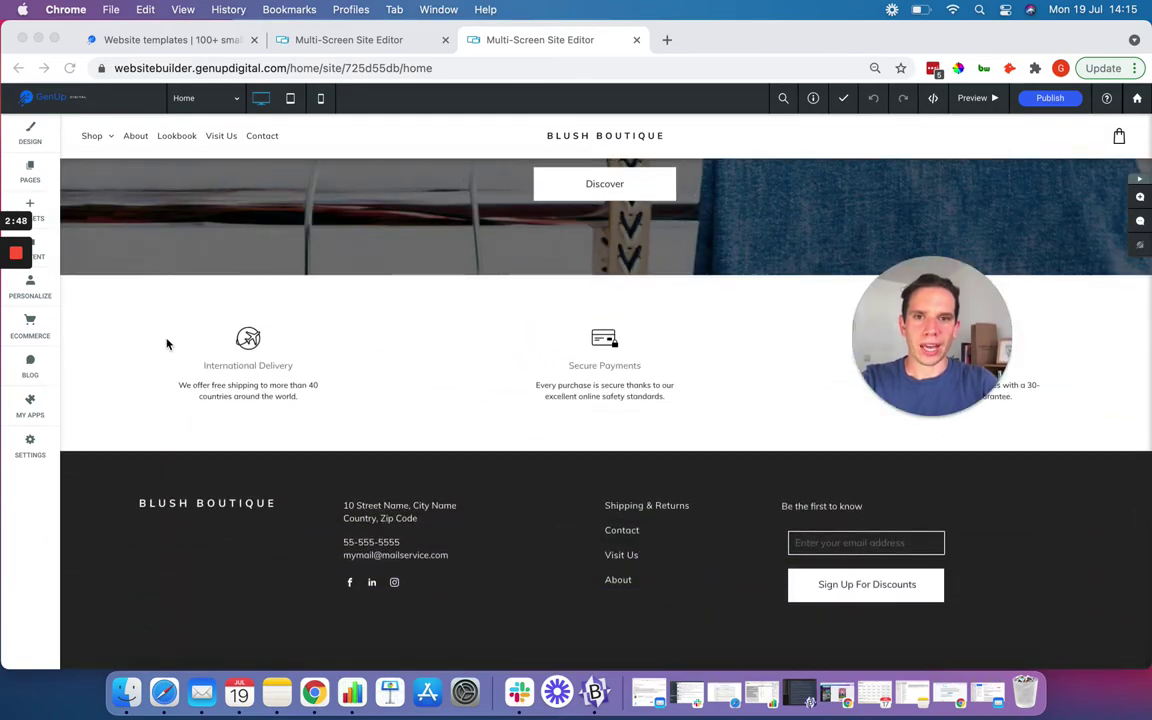
scroll(167, 343, up, 20)
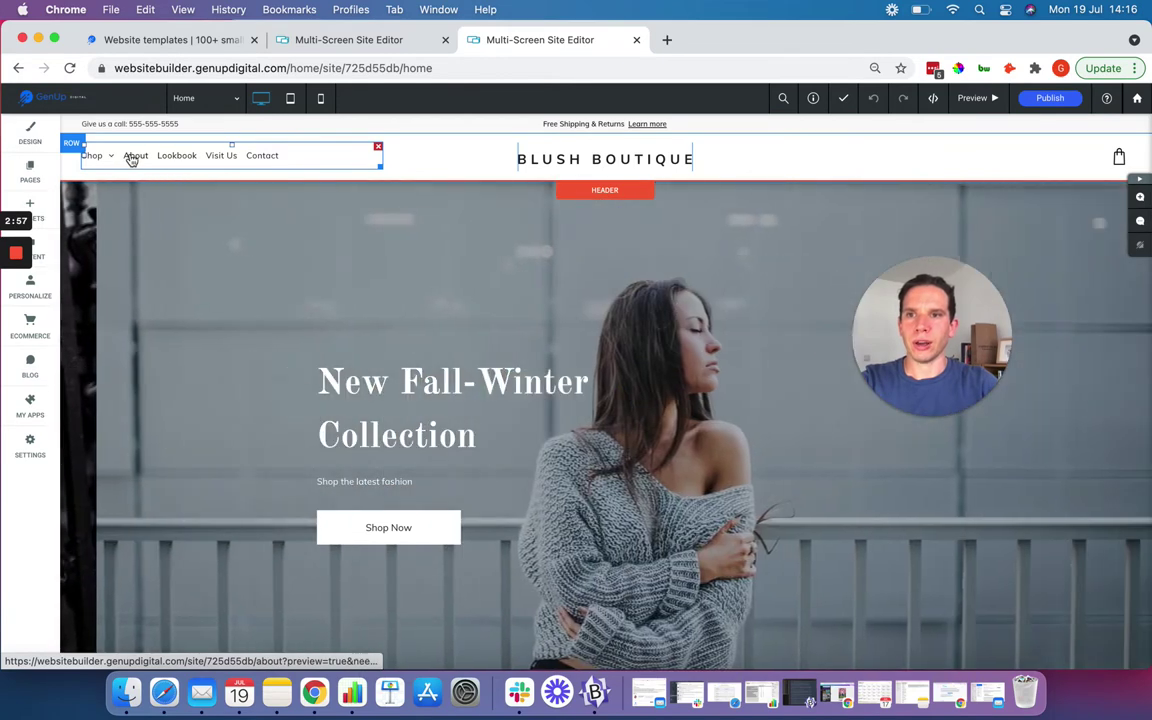
Step: Open the Blush Boutique site's Shop page and look through its product categories
mouse_move(100, 159)
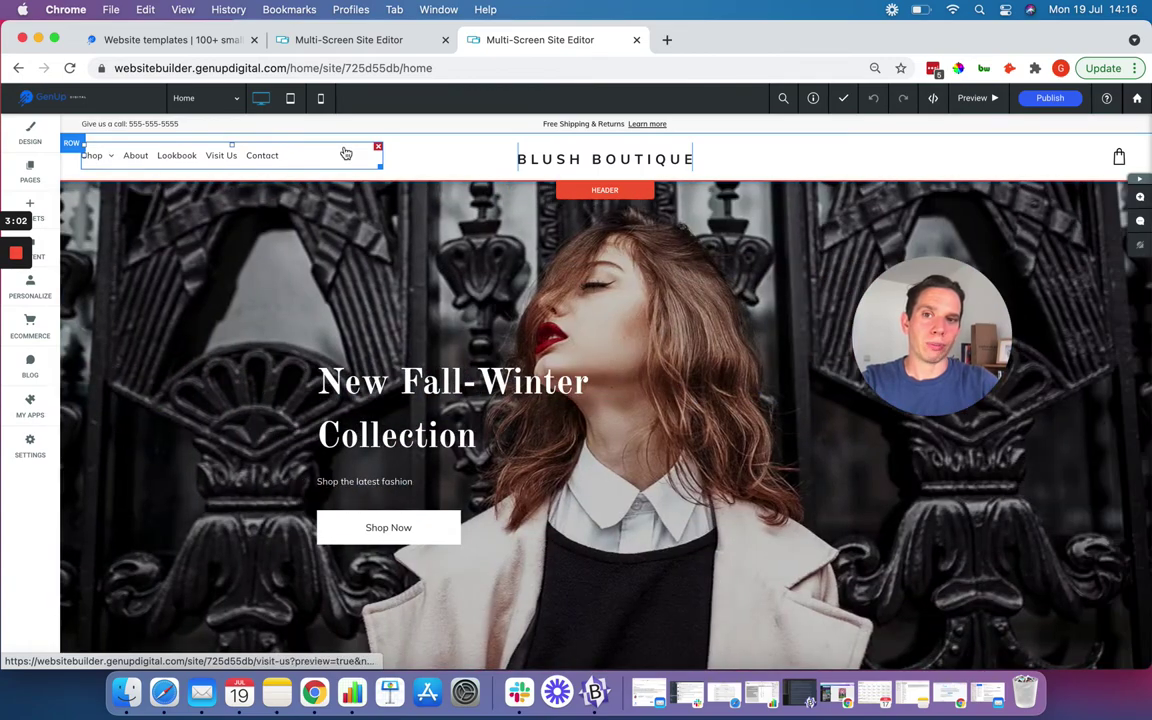
click(30, 138)
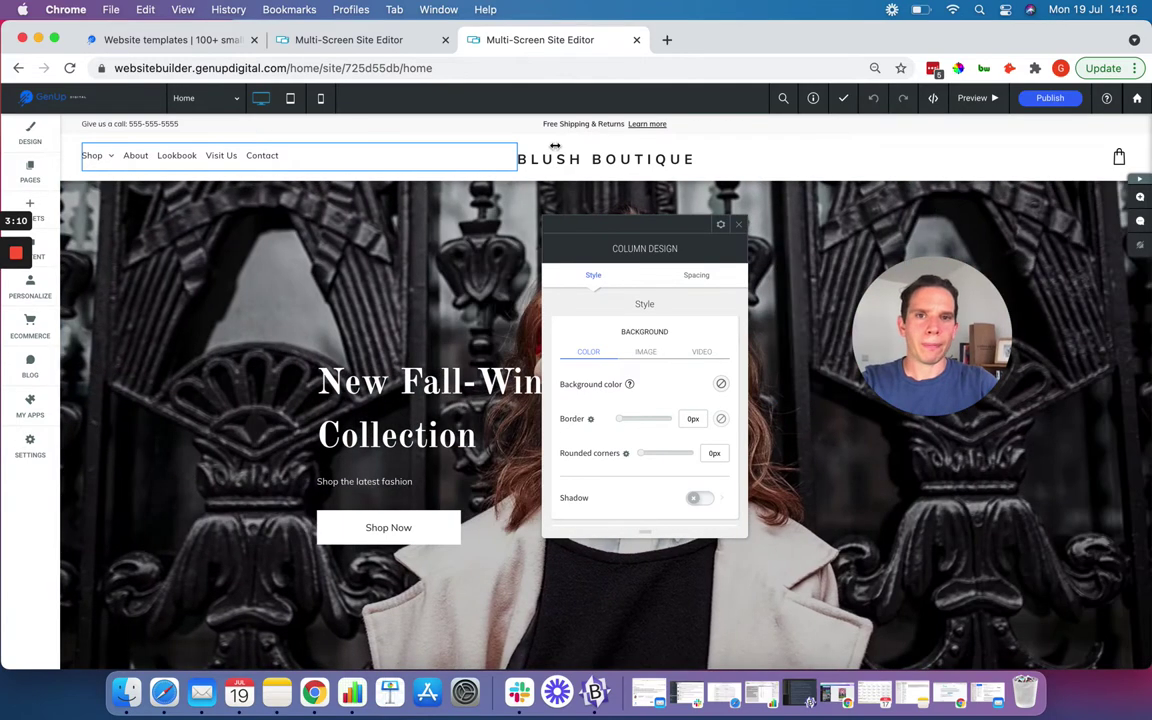
click(735, 168)
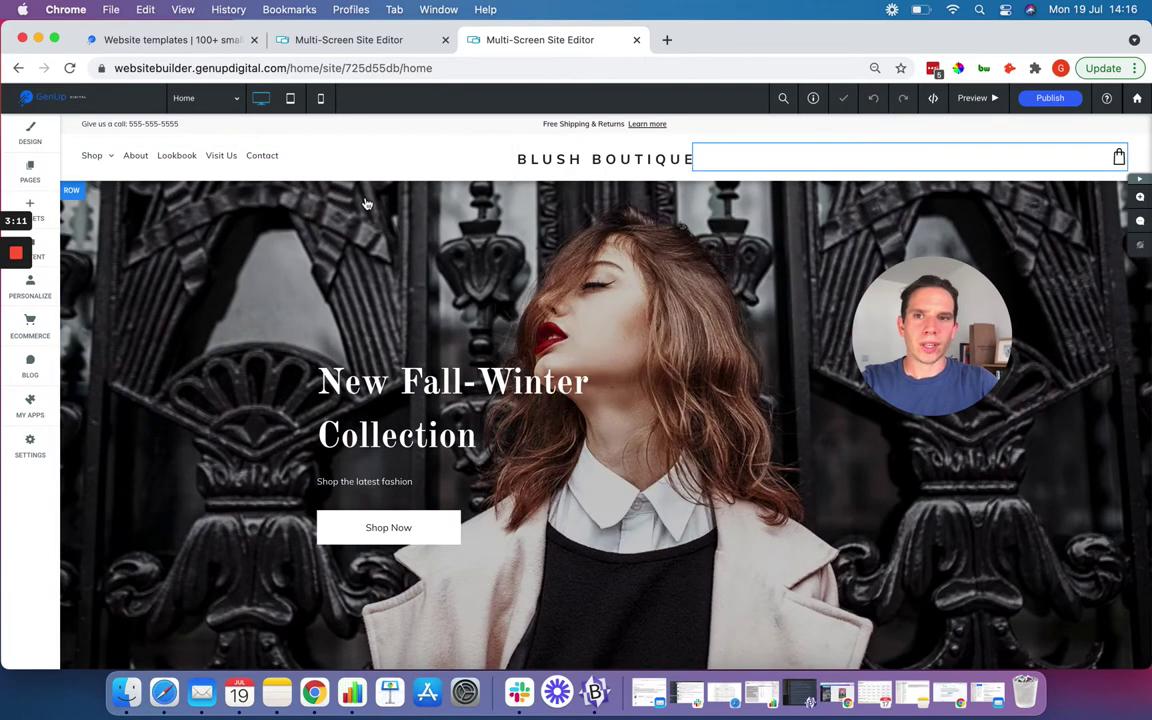
click(93, 156)
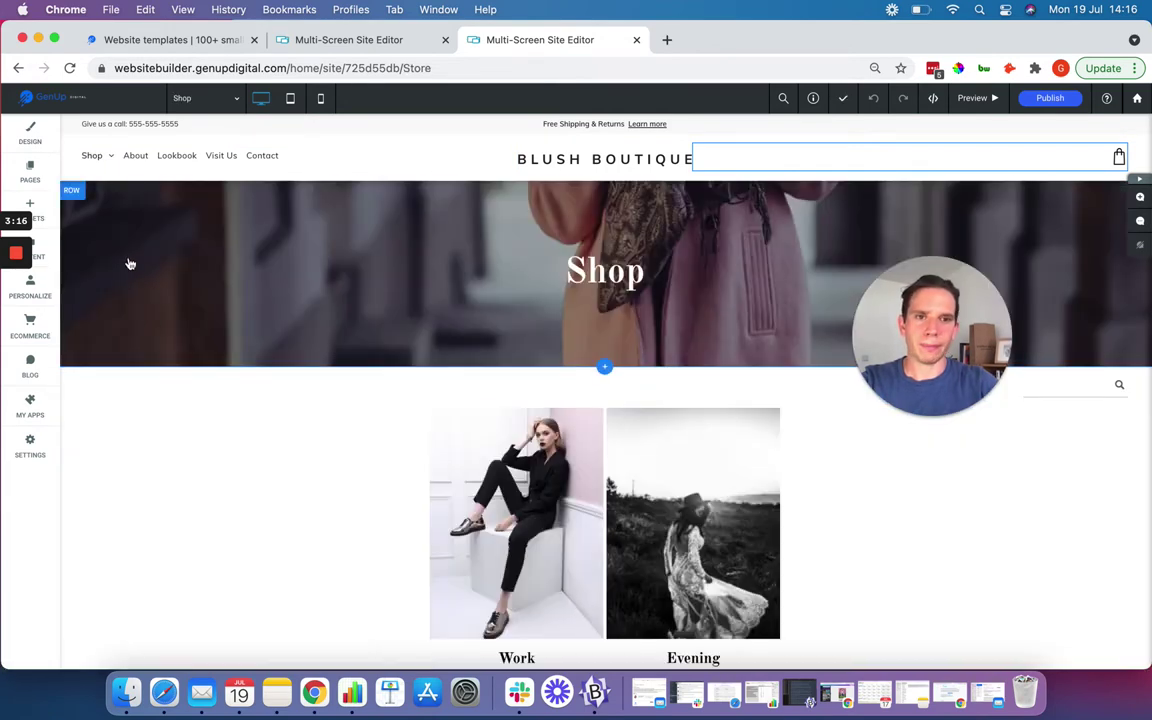
scroll(226, 271, down, 3)
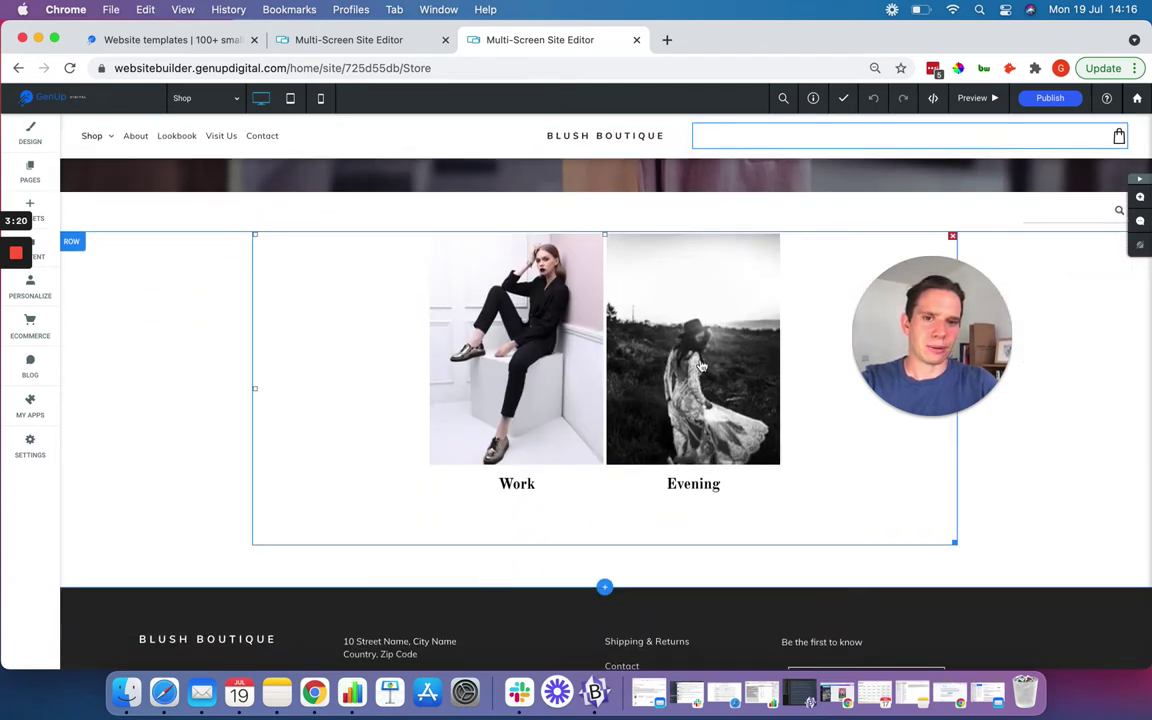
scroll(242, 363, up, 4)
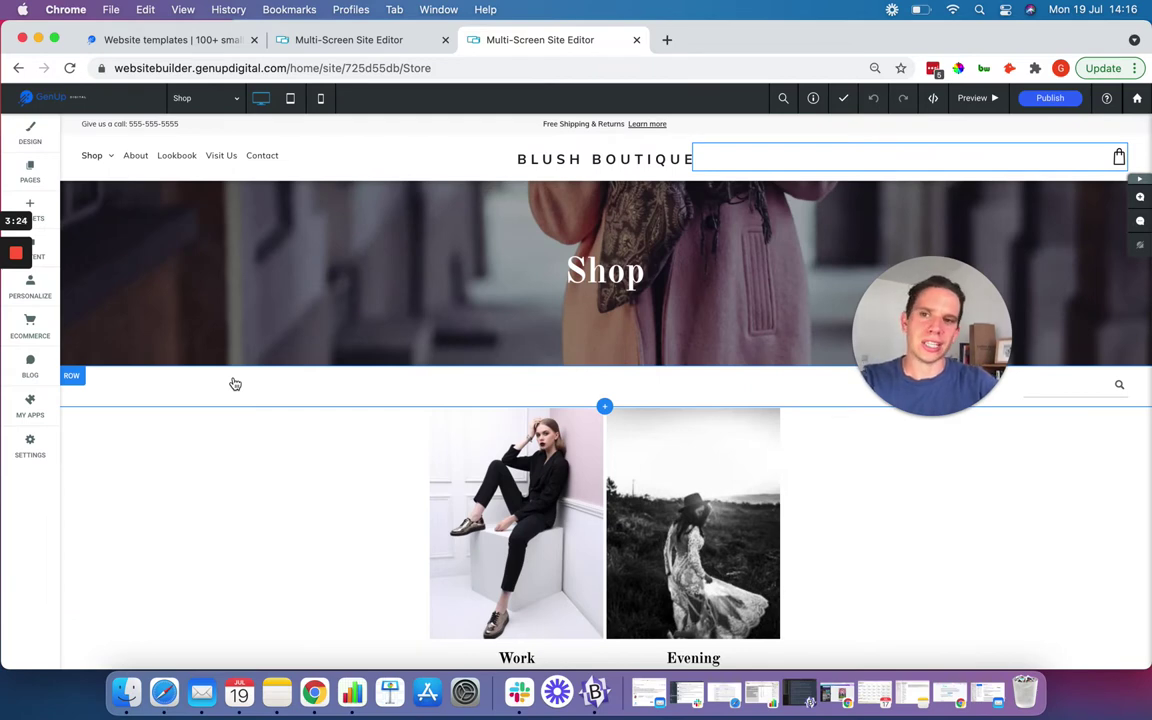
Step: Open the ecommerce store manager and review its to-do list for getting ready for the first sale
mouse_move(27, 343)
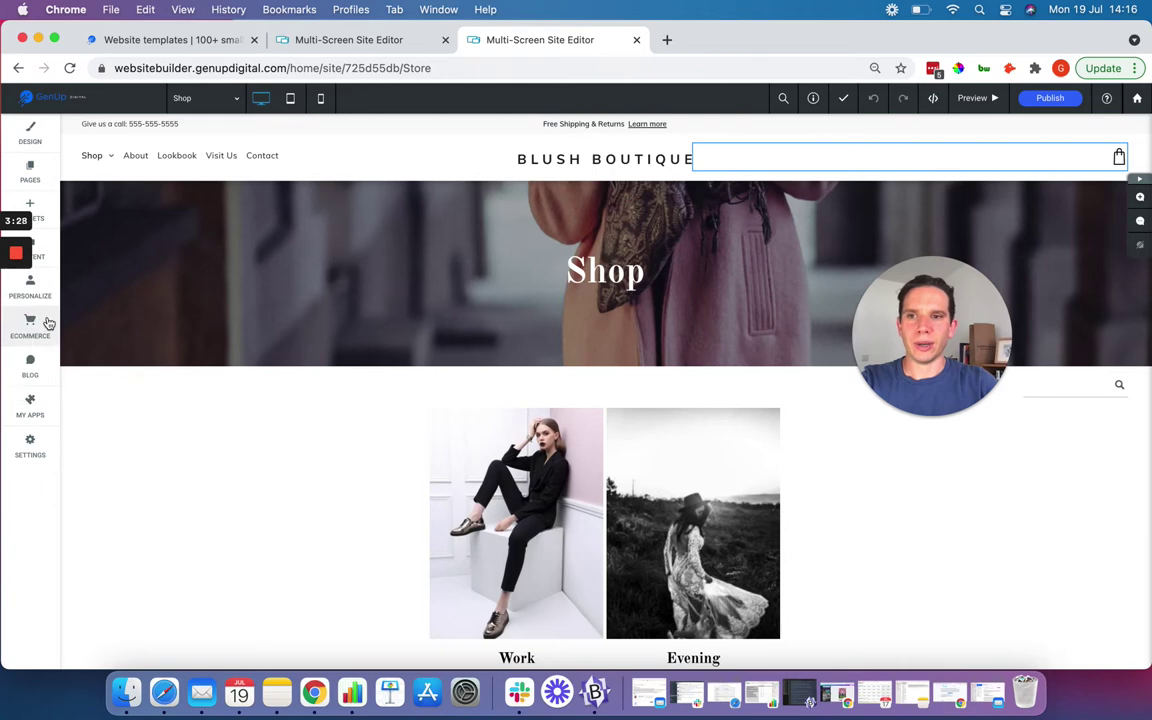
click(30, 325)
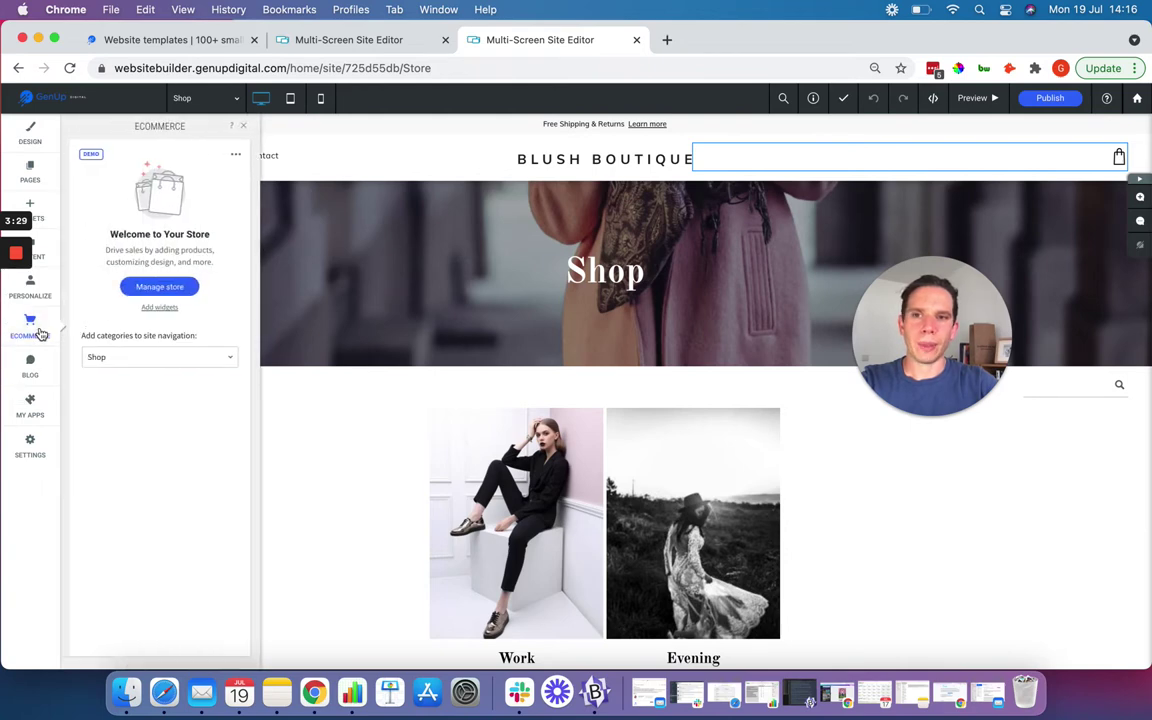
click(150, 286)
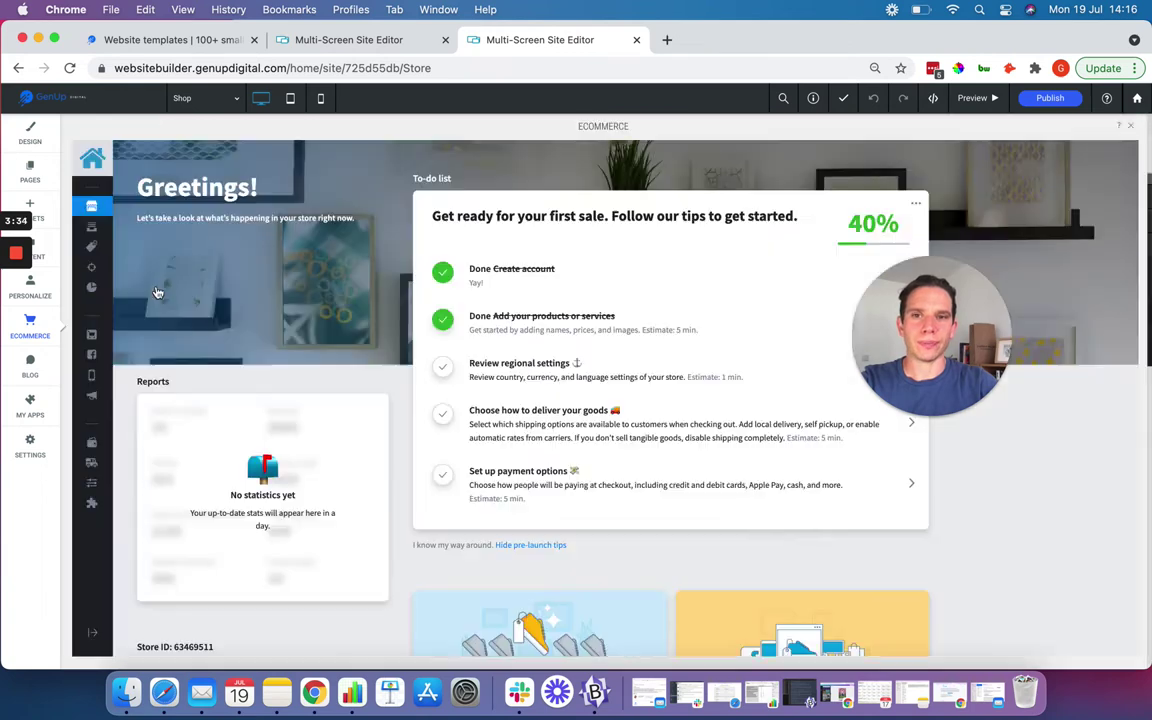
drag(952, 334, 1065, 195)
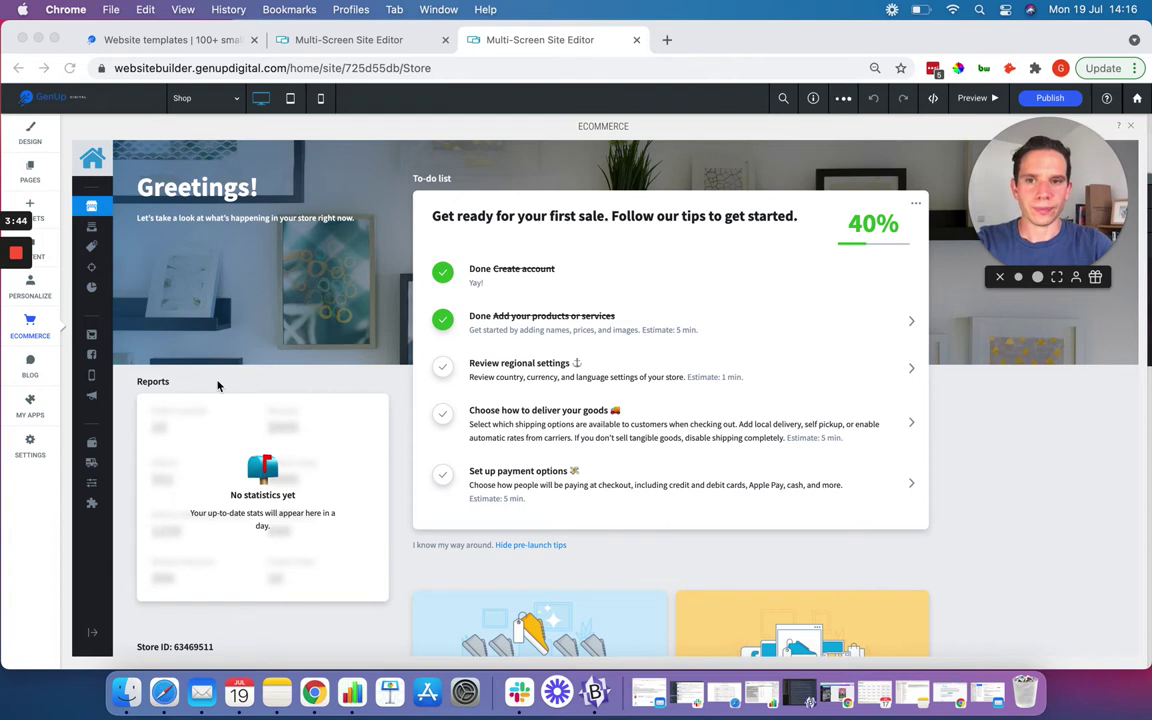
scroll(218, 385, down, 2)
scroll(218, 385, up, 2)
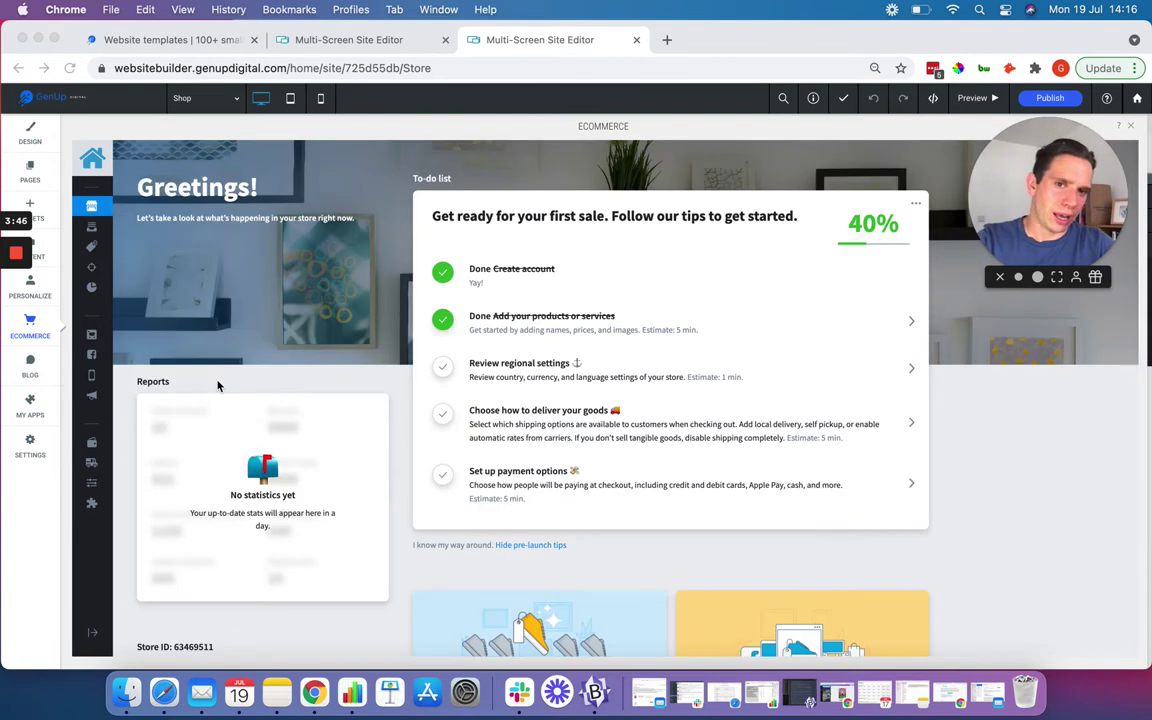
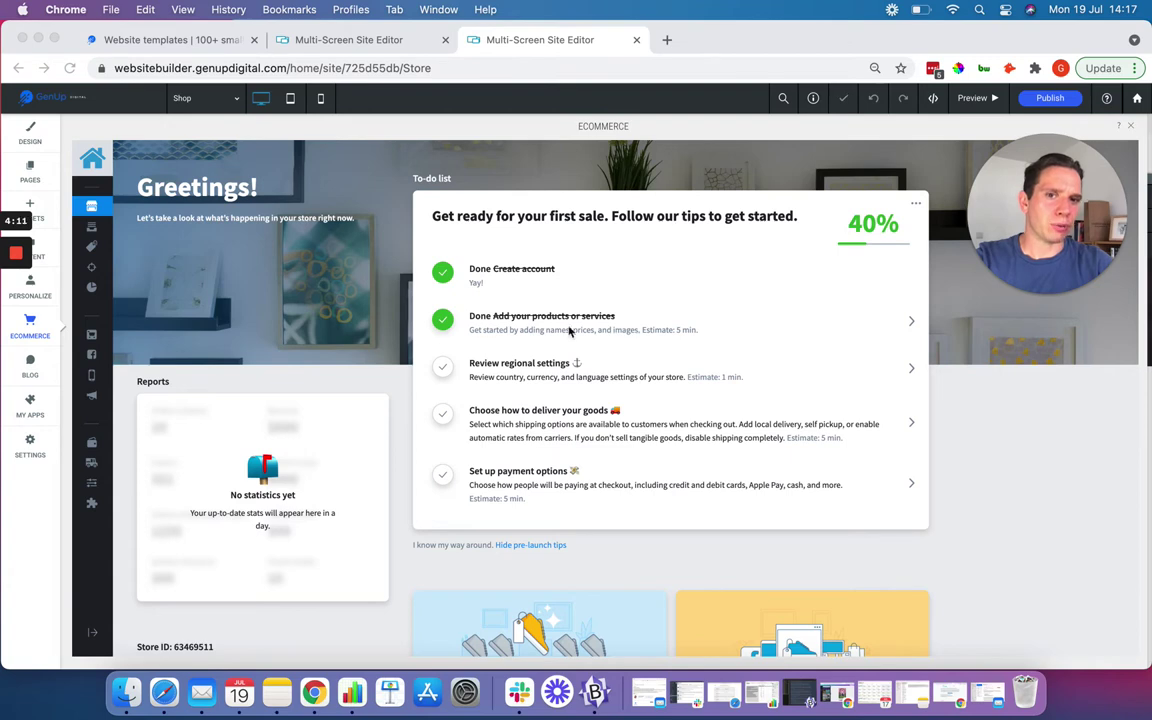
scroll(390, 350, down, 2)
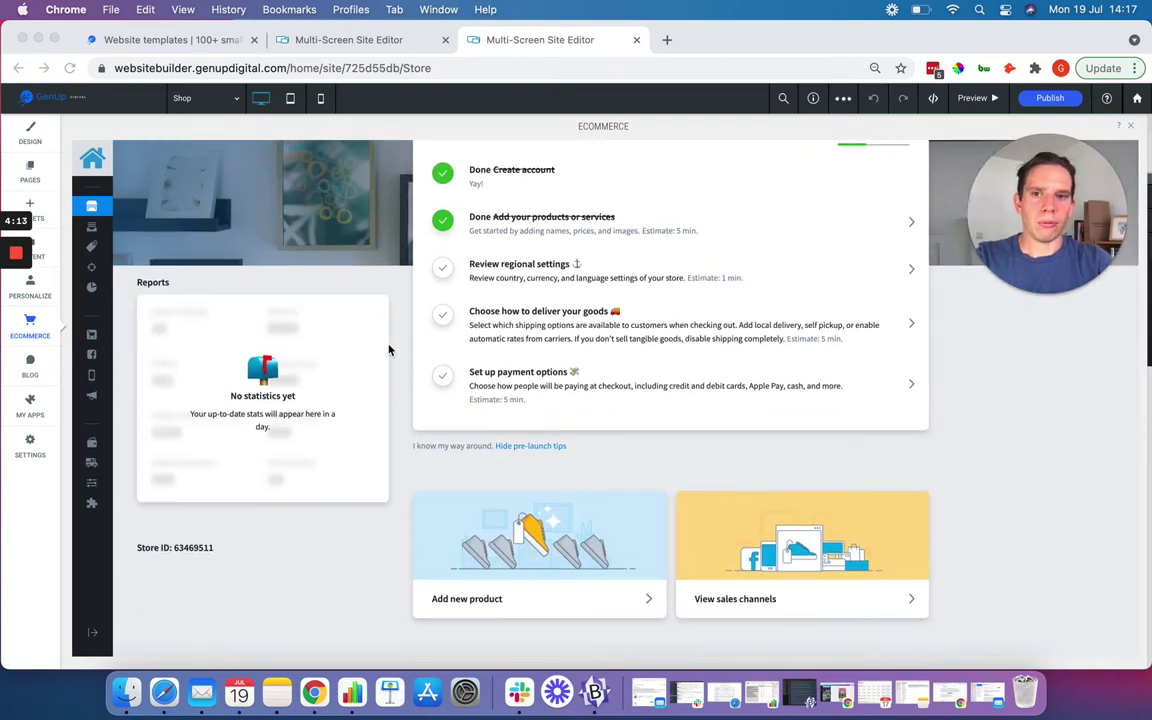
scroll(390, 350, up, 2)
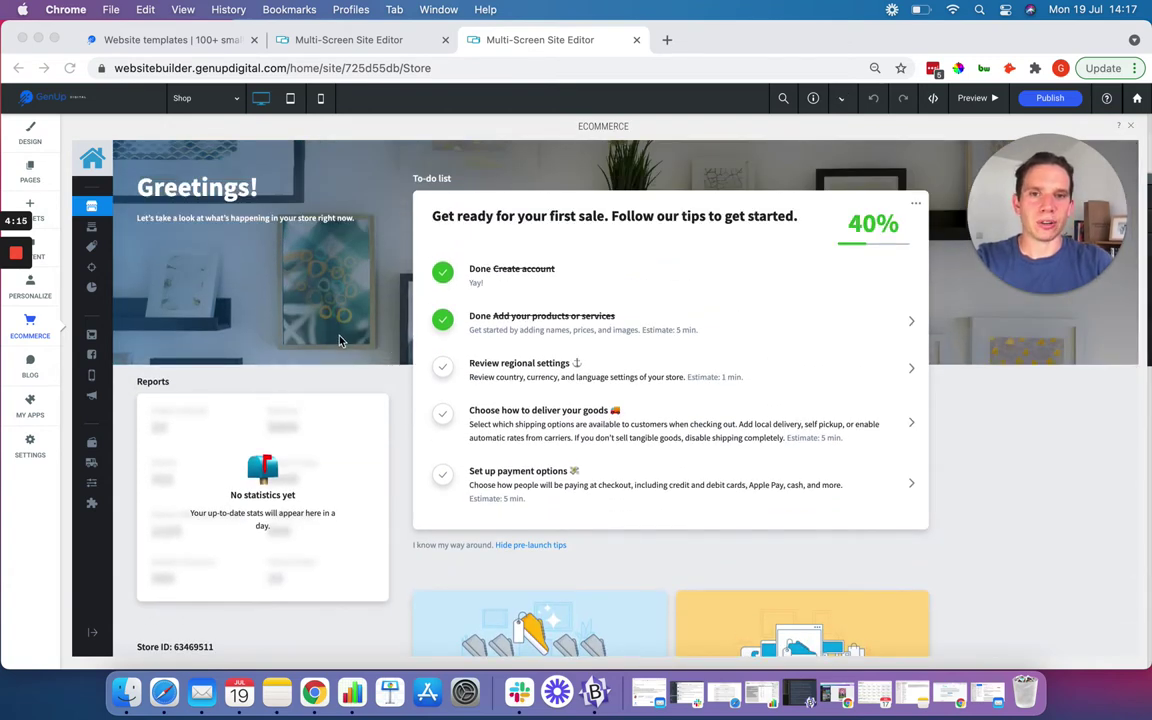
Step: Open the "Add your products or services" task and look through the store's product list
click(581, 330)
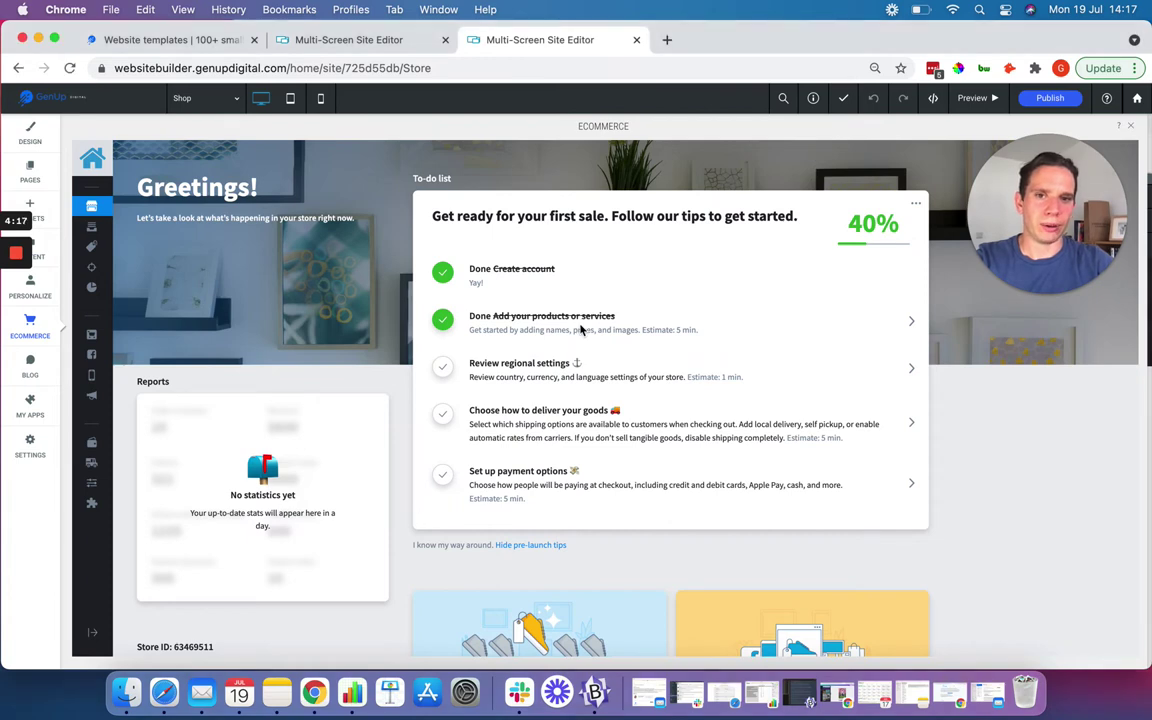
click(897, 329)
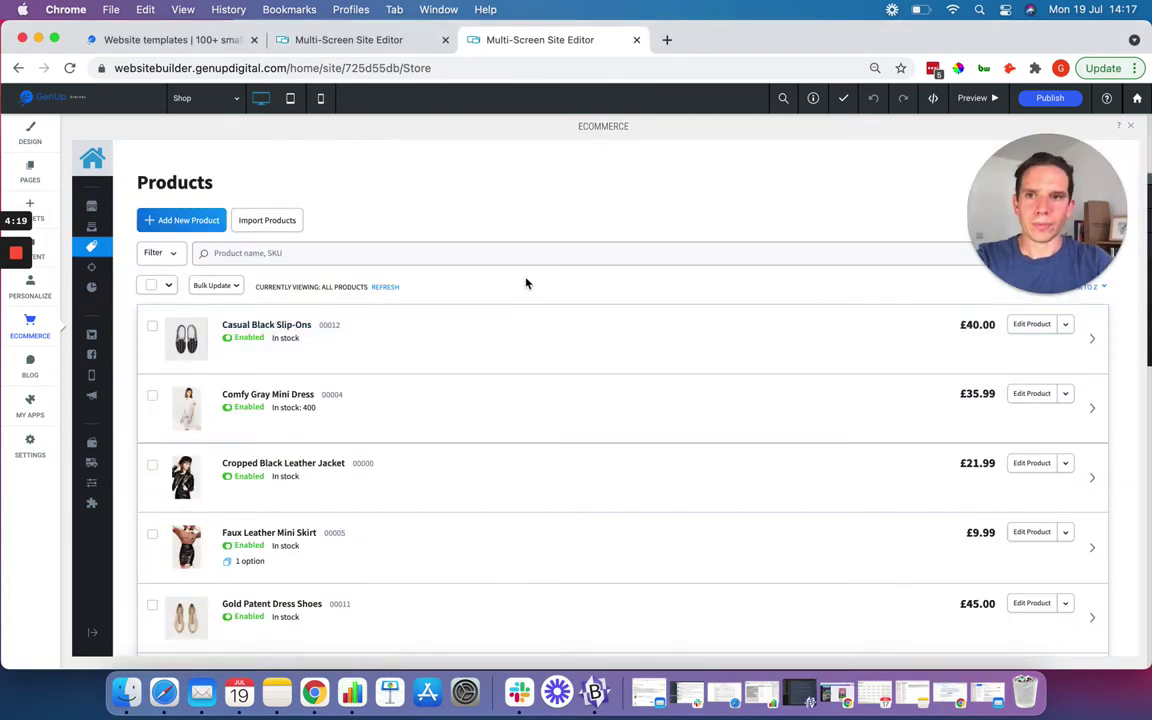
drag(1066, 207, 943, 199)
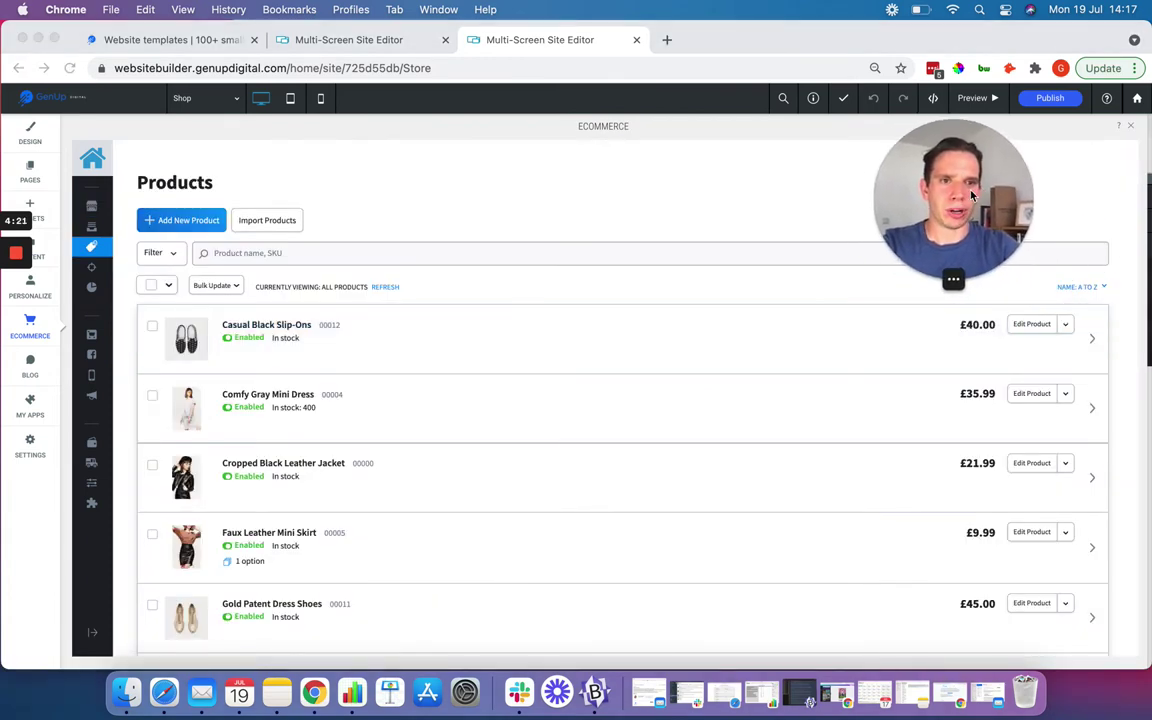
scroll(576, 332, down, 5)
scroll(576, 332, down, 8)
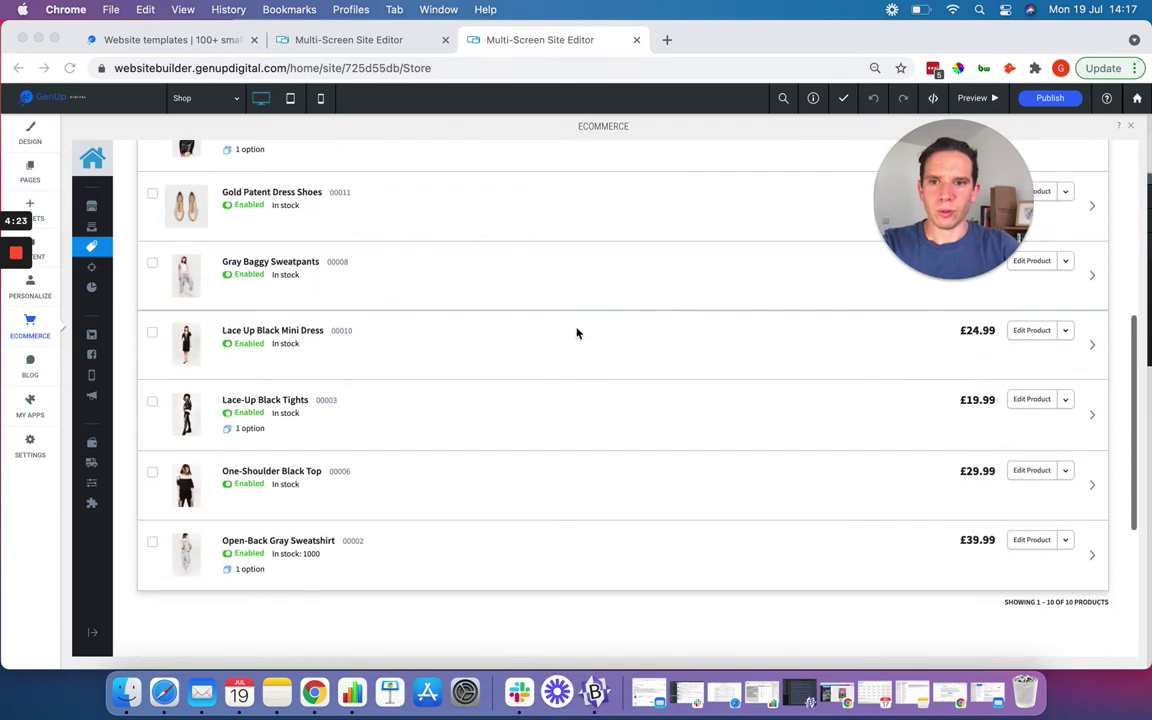
scroll(576, 333, up, 15)
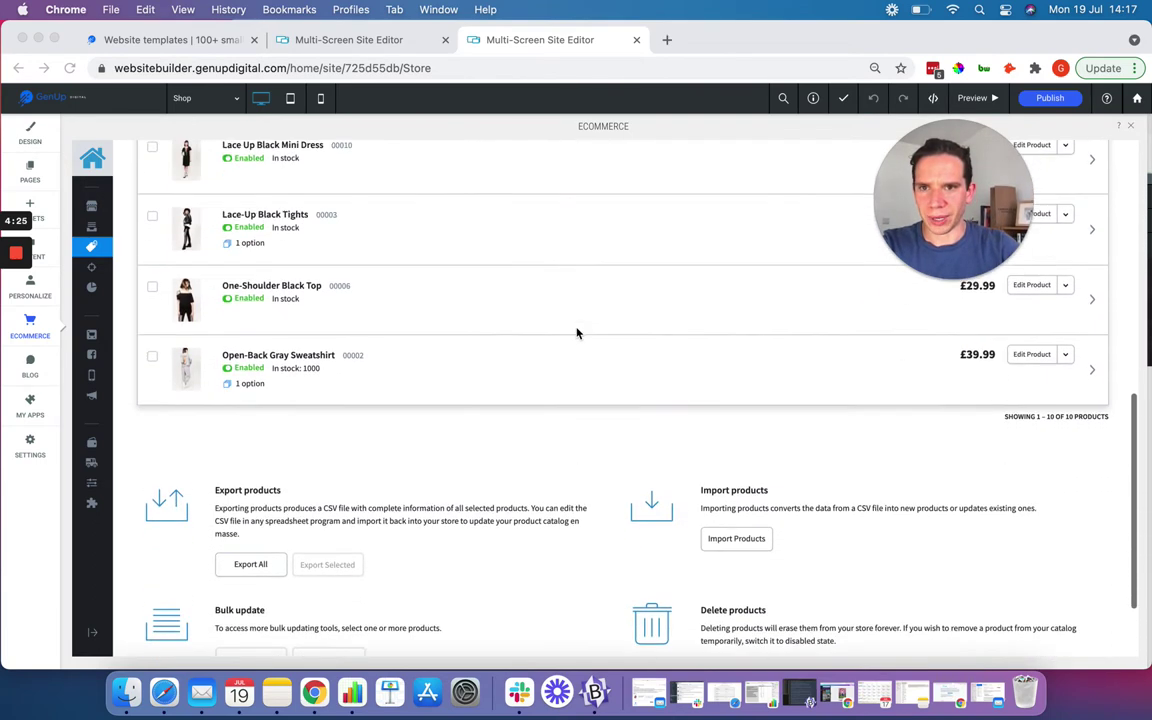
scroll(576, 333, up, 2)
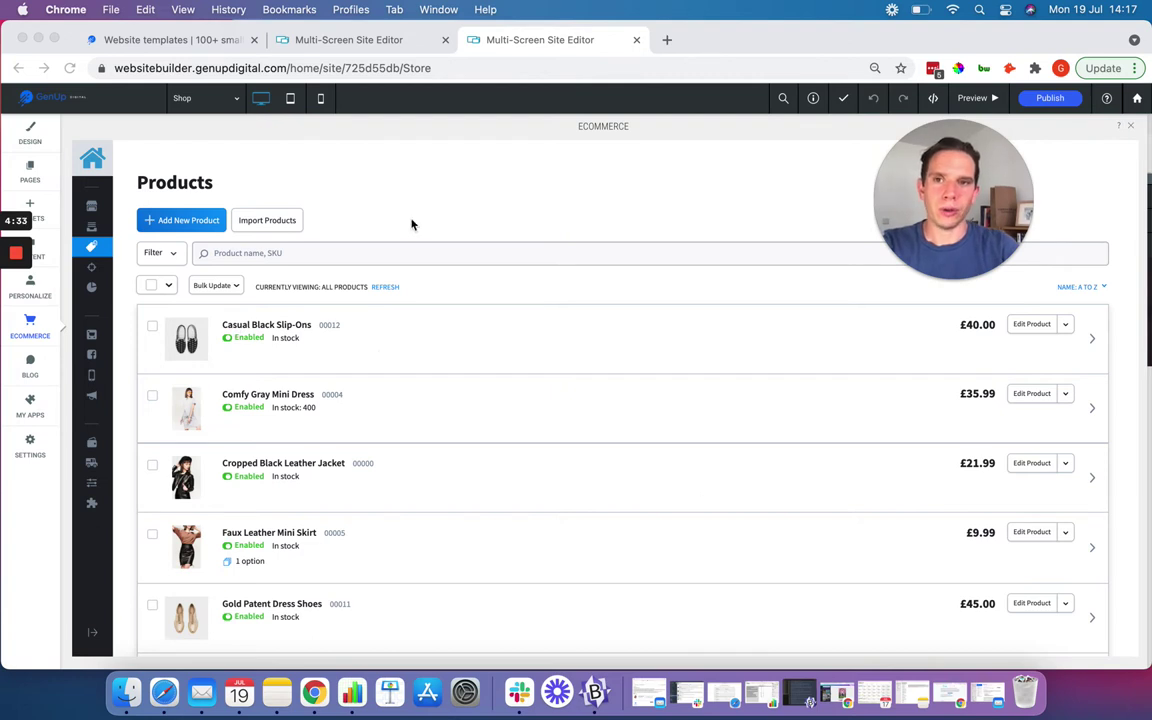
Step: Select all products to view the bulk update options, including Enable or Disable, and clear the selection
drag(893, 218, 748, 203)
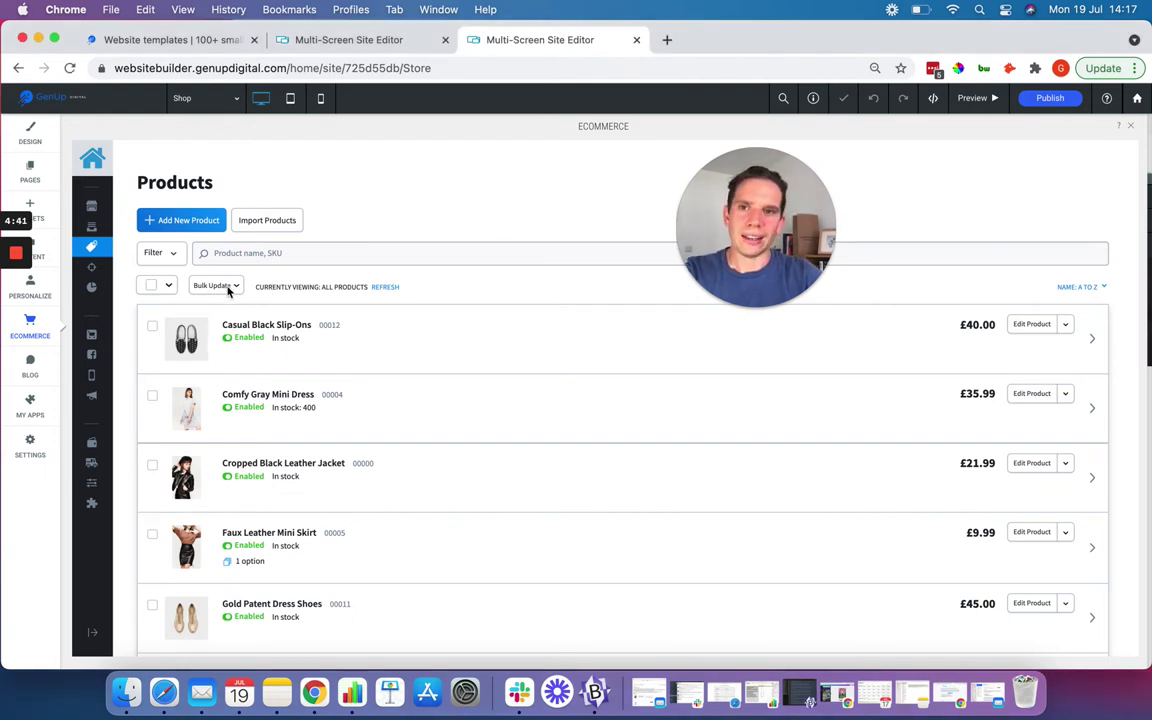
click(151, 285)
click(289, 286)
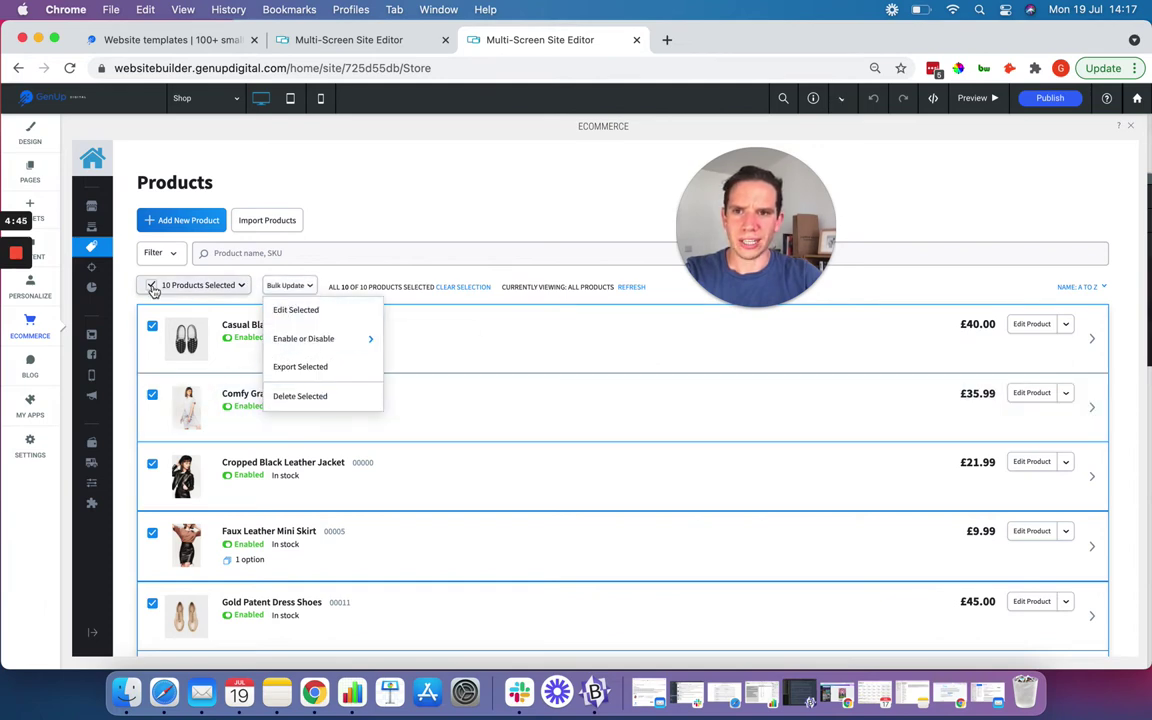
click(278, 340)
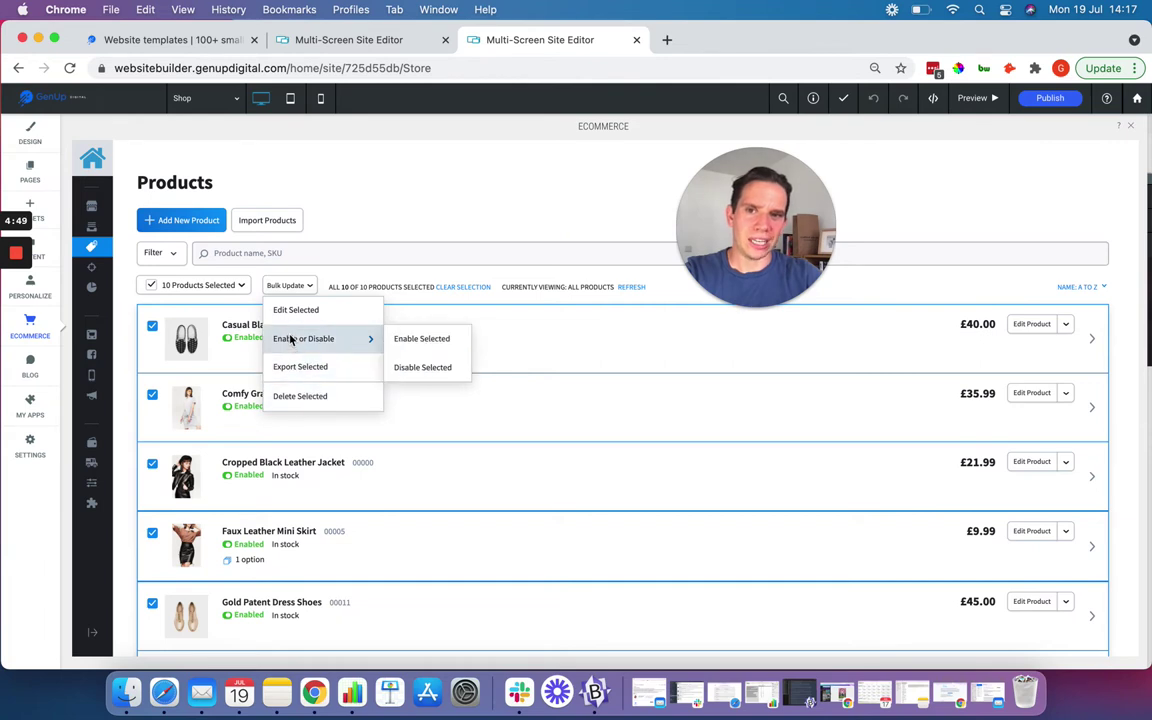
click(373, 257)
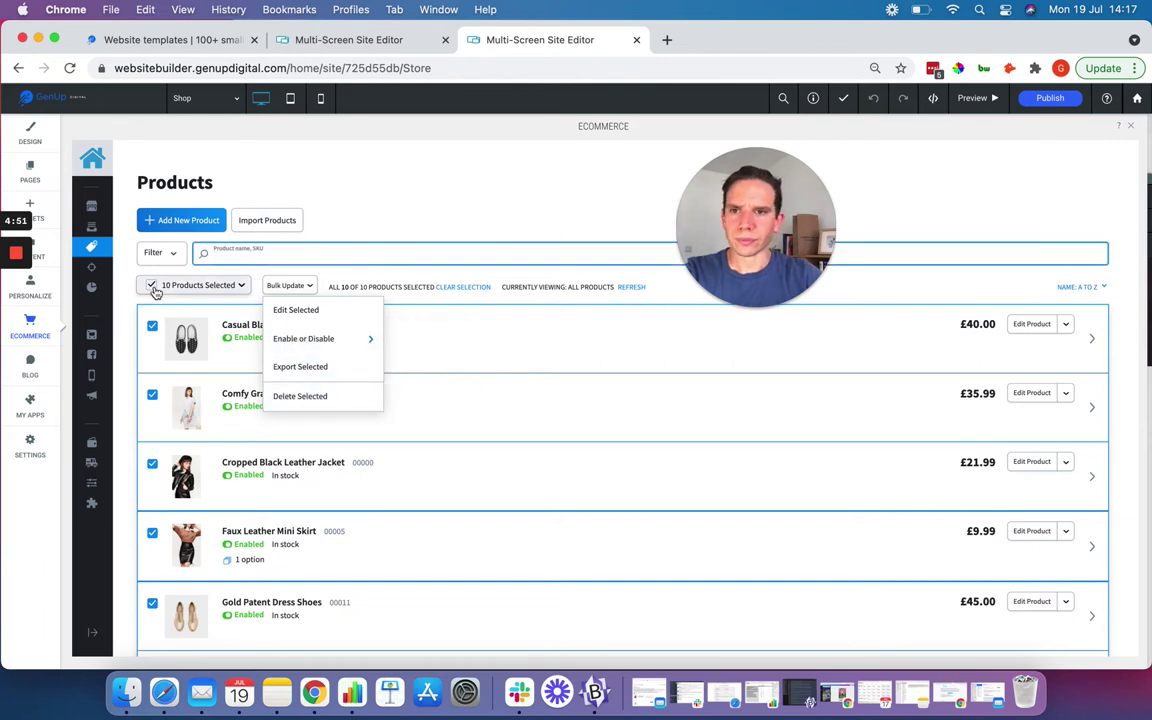
click(151, 285)
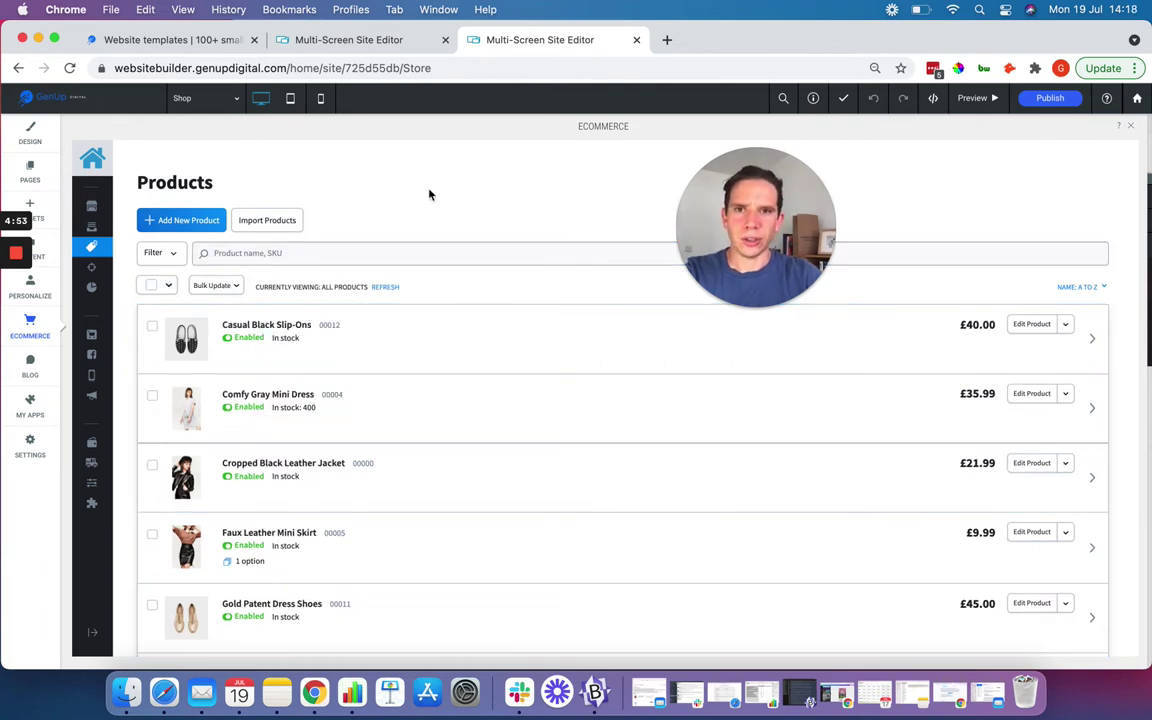
Step: Review the export, import, bulk update and delete options below the product list
drag(689, 238, 790, 229)
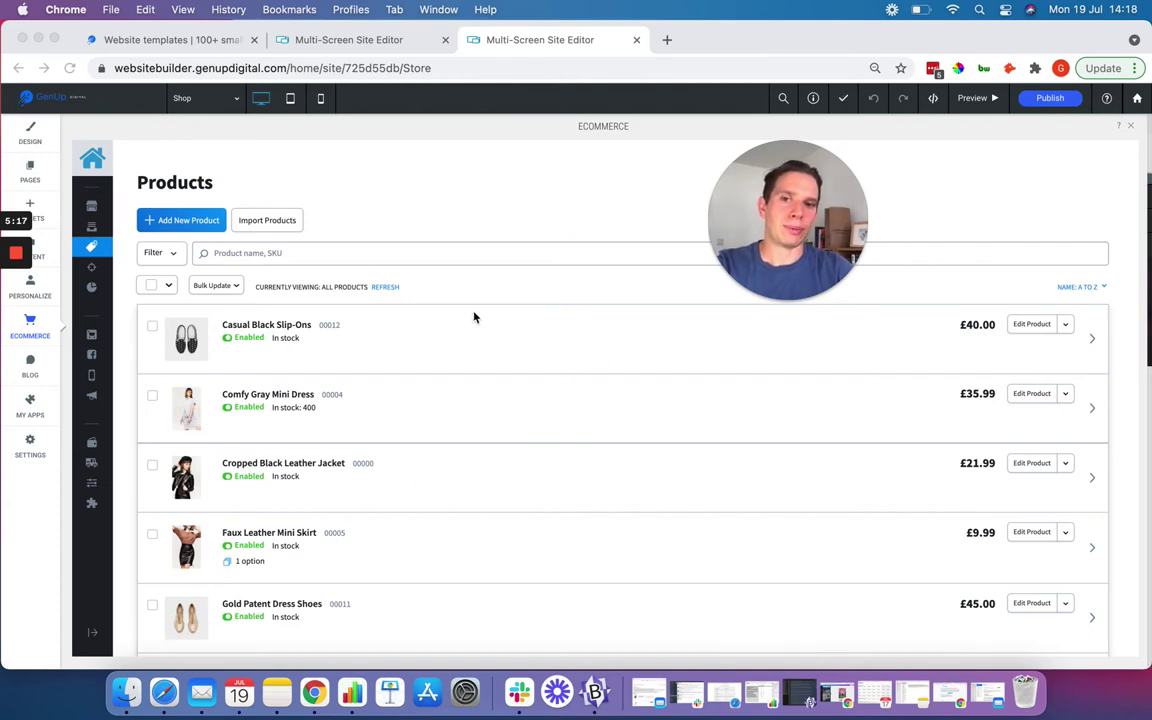
scroll(442, 443, down, 10)
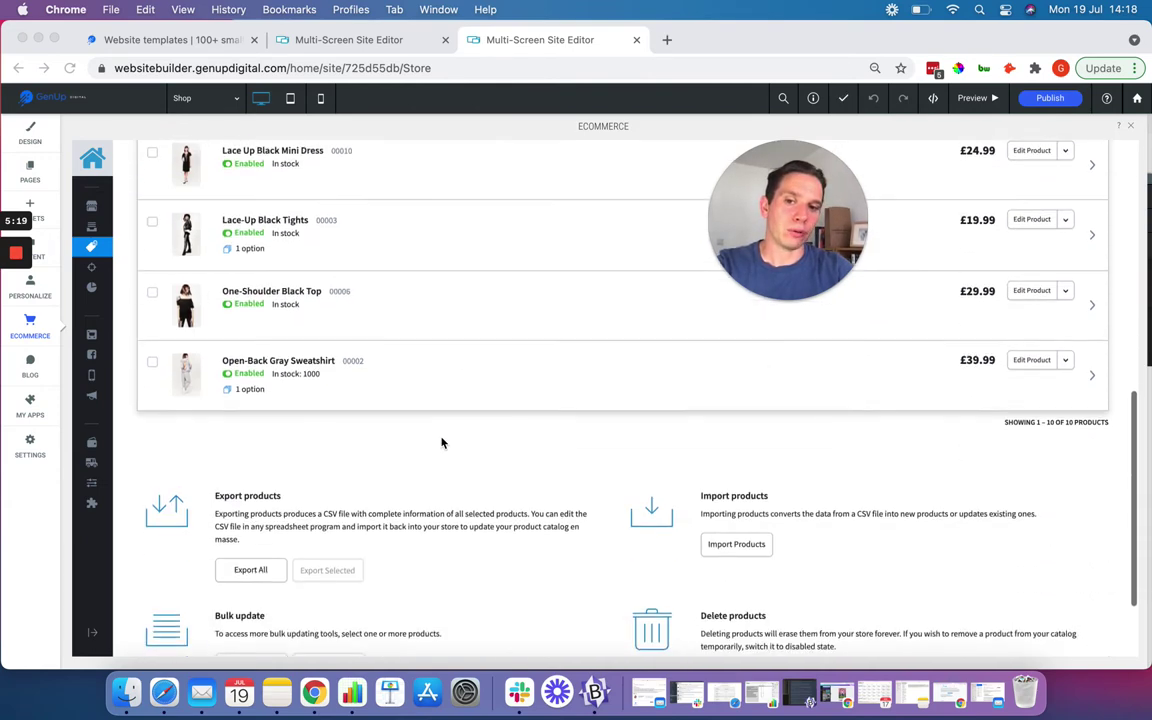
scroll(442, 443, up, 10)
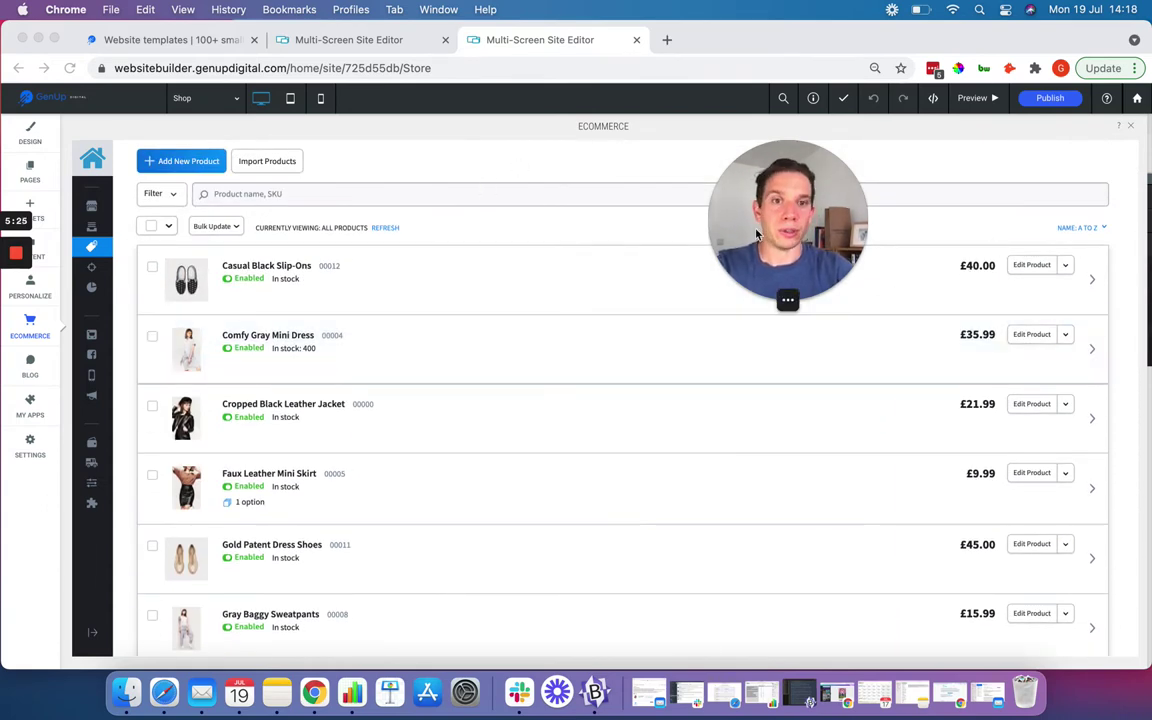
Step: Start adding a new product and review its image, name, SKU, weight, description, category, pricing and availability settings
scroll(591, 254, up, 2)
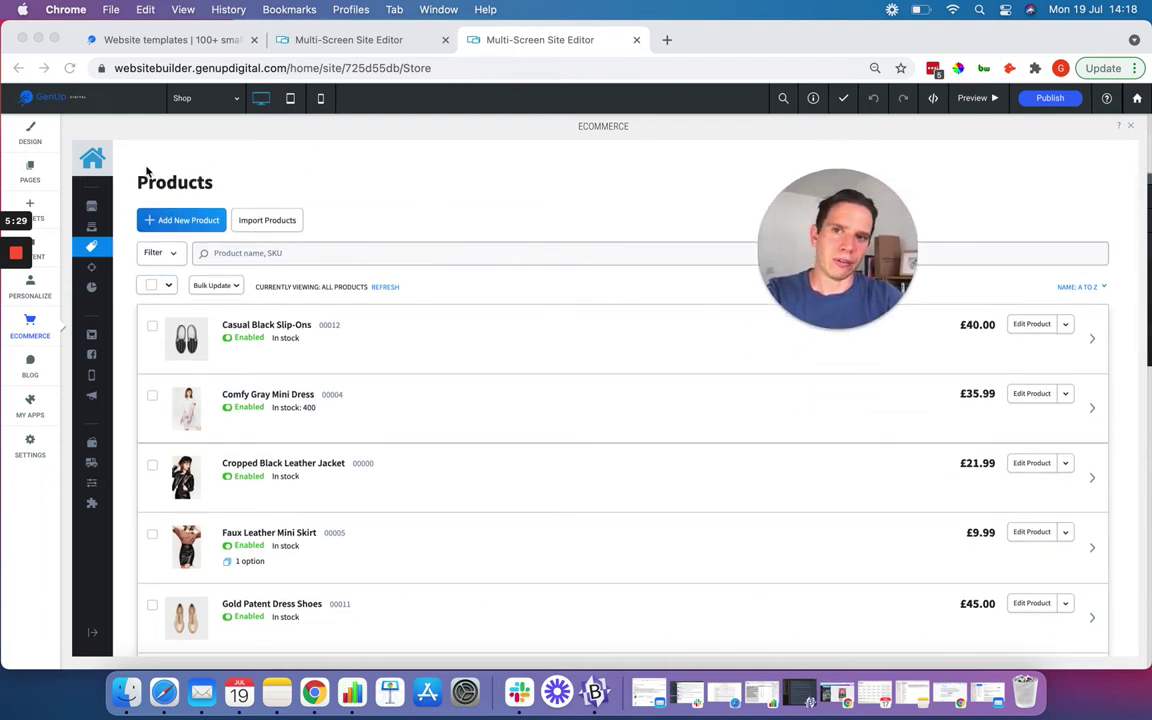
click(185, 221)
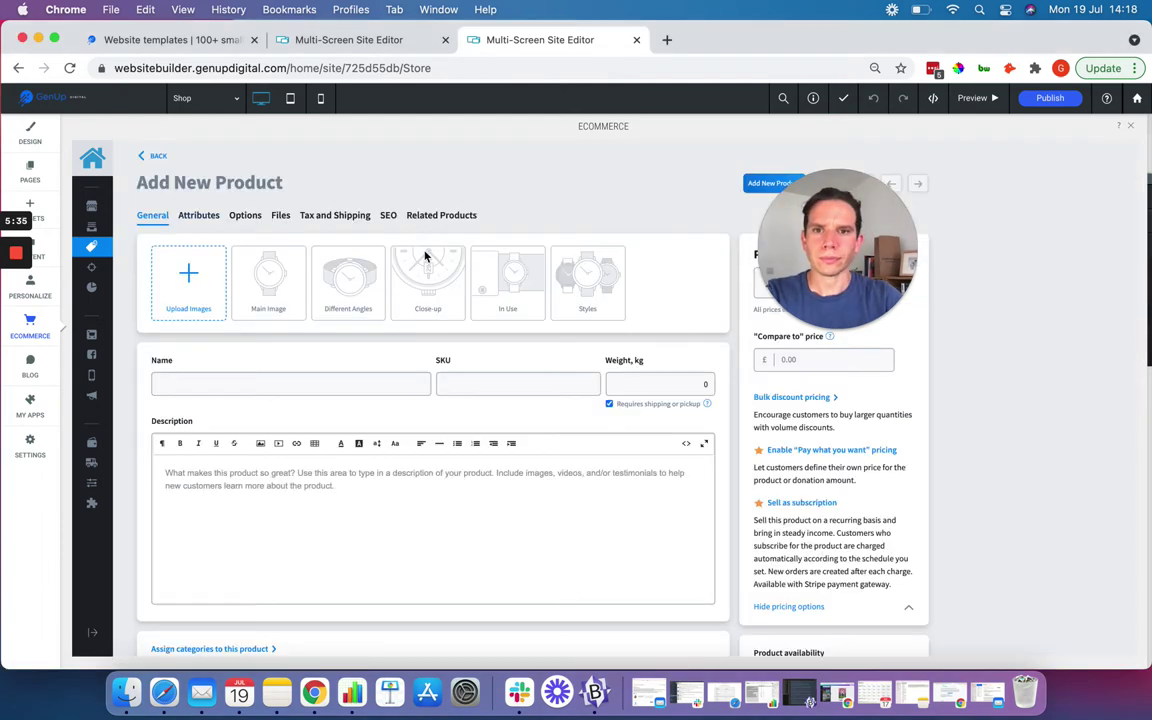
drag(818, 248, 1004, 320)
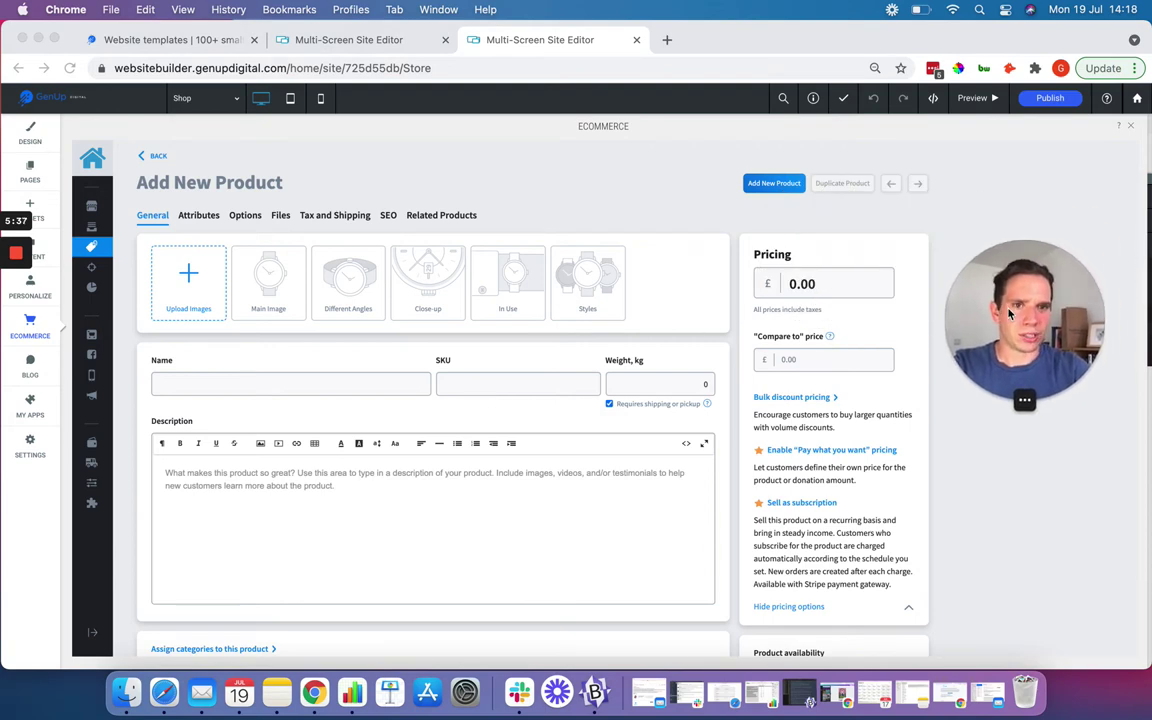
scroll(440, 420, down, 1)
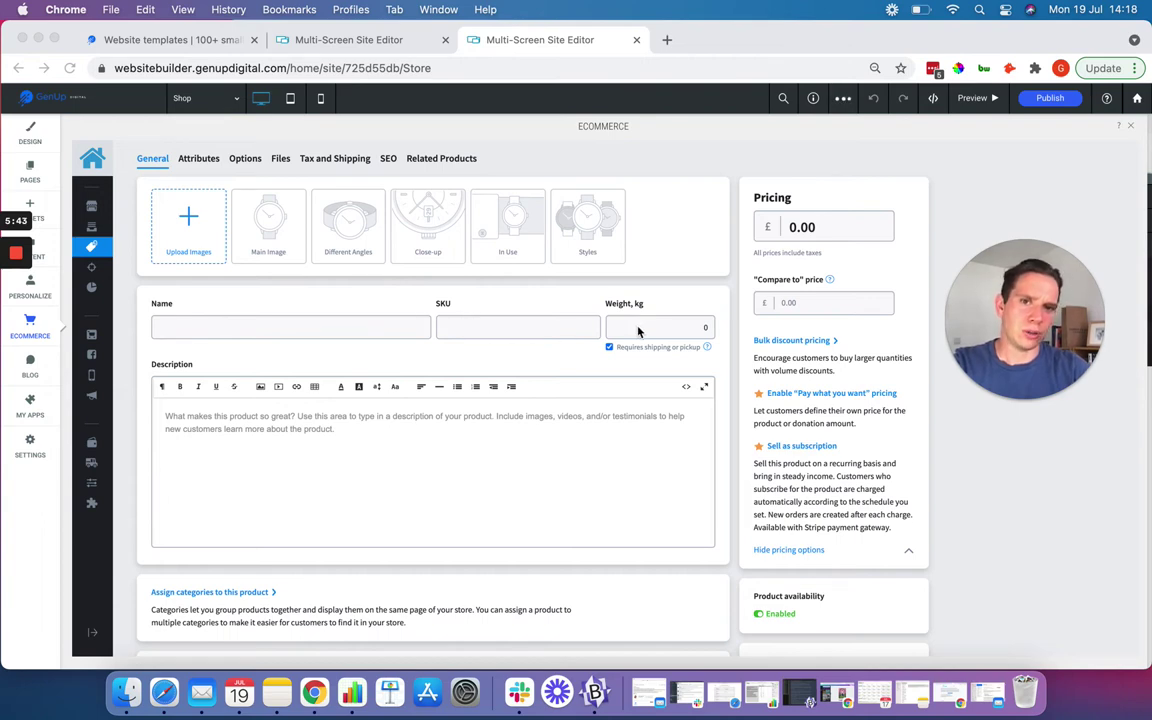
scroll(248, 356, down, 3)
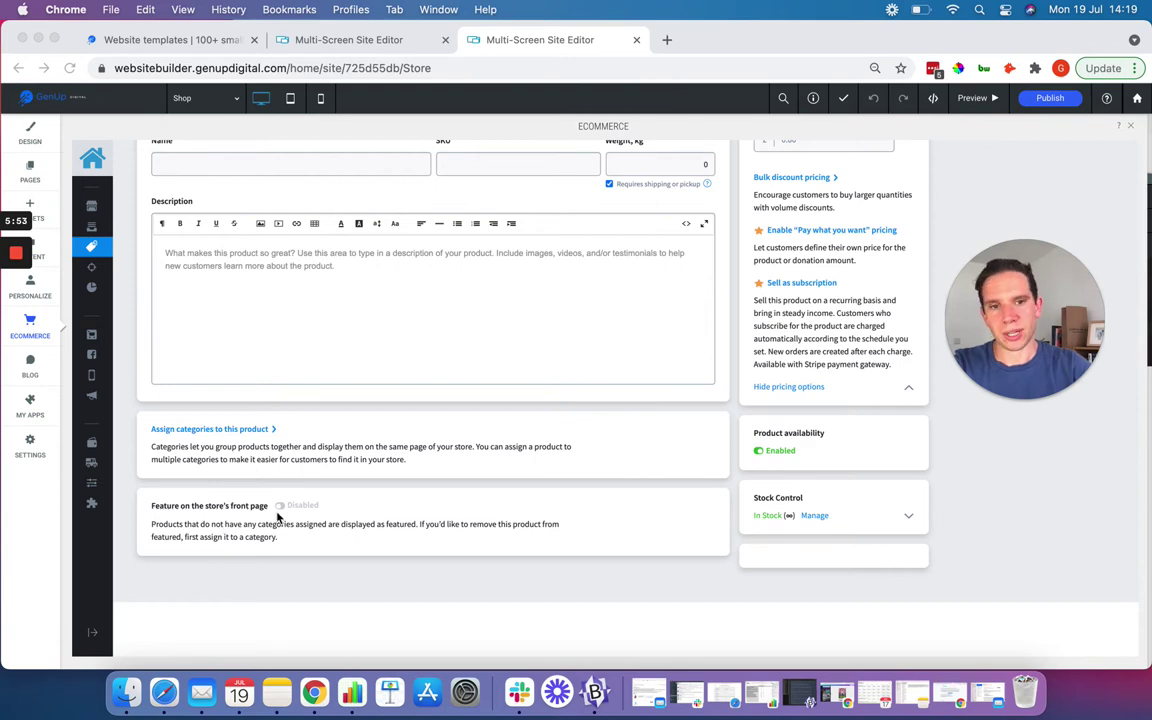
scroll(591, 483, up, 3)
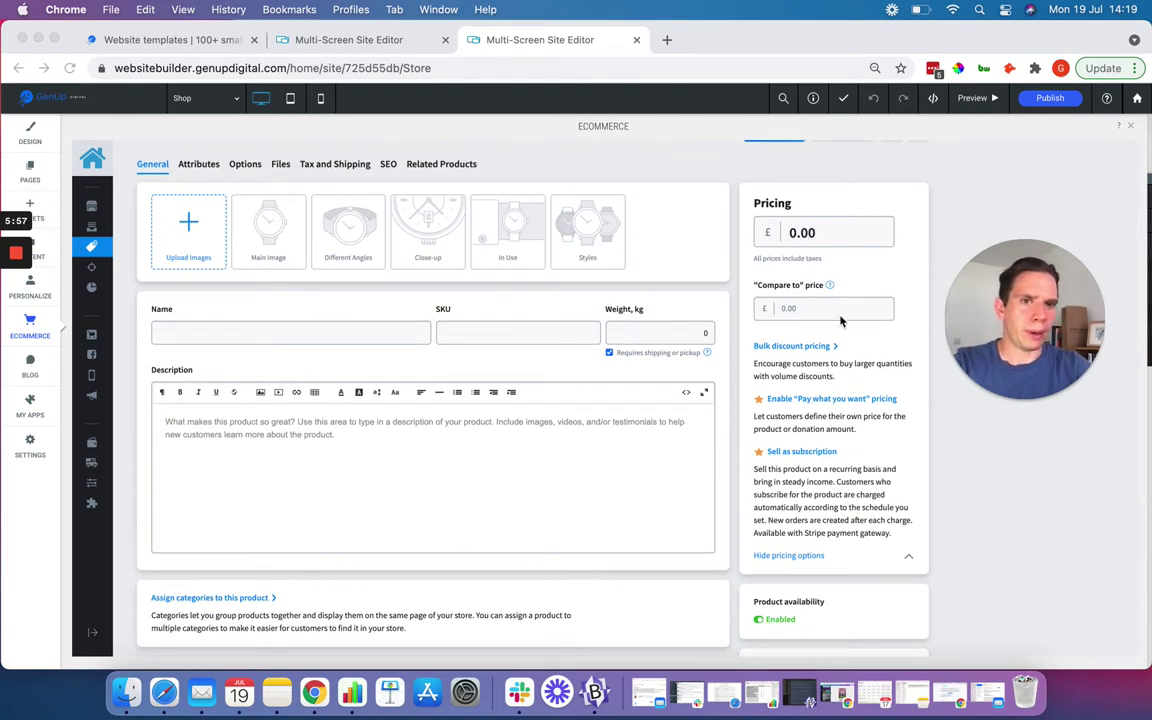
scroll(752, 341, down, 2)
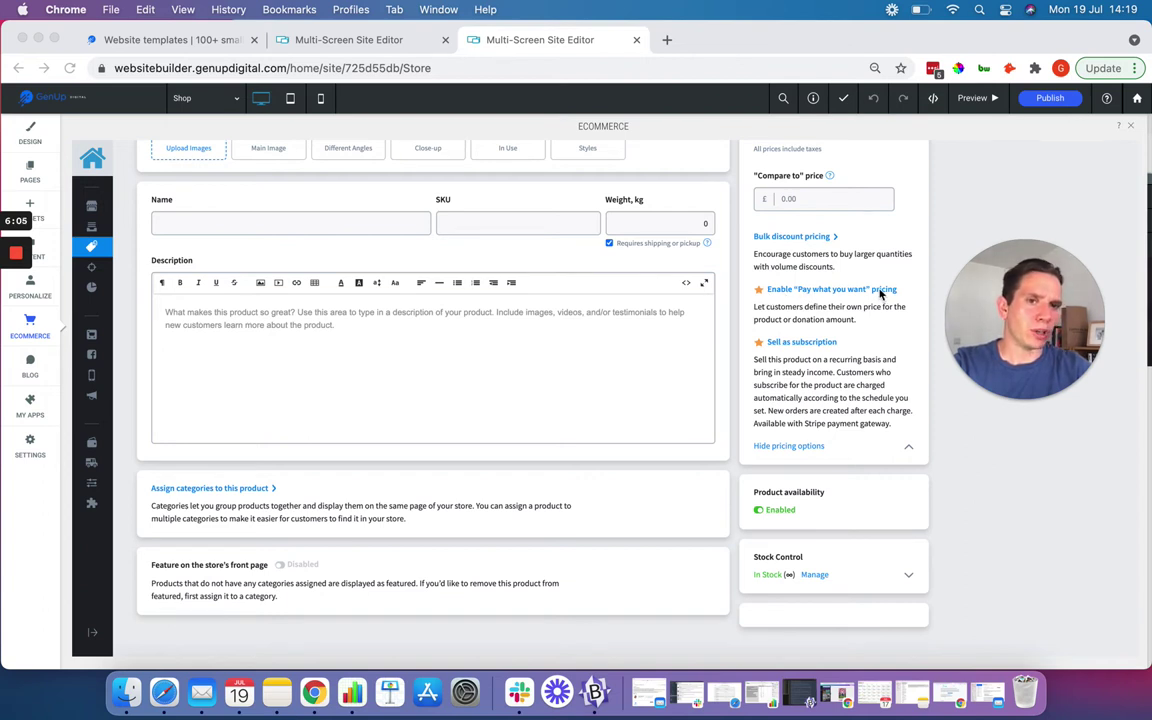
scroll(745, 334, down, 1)
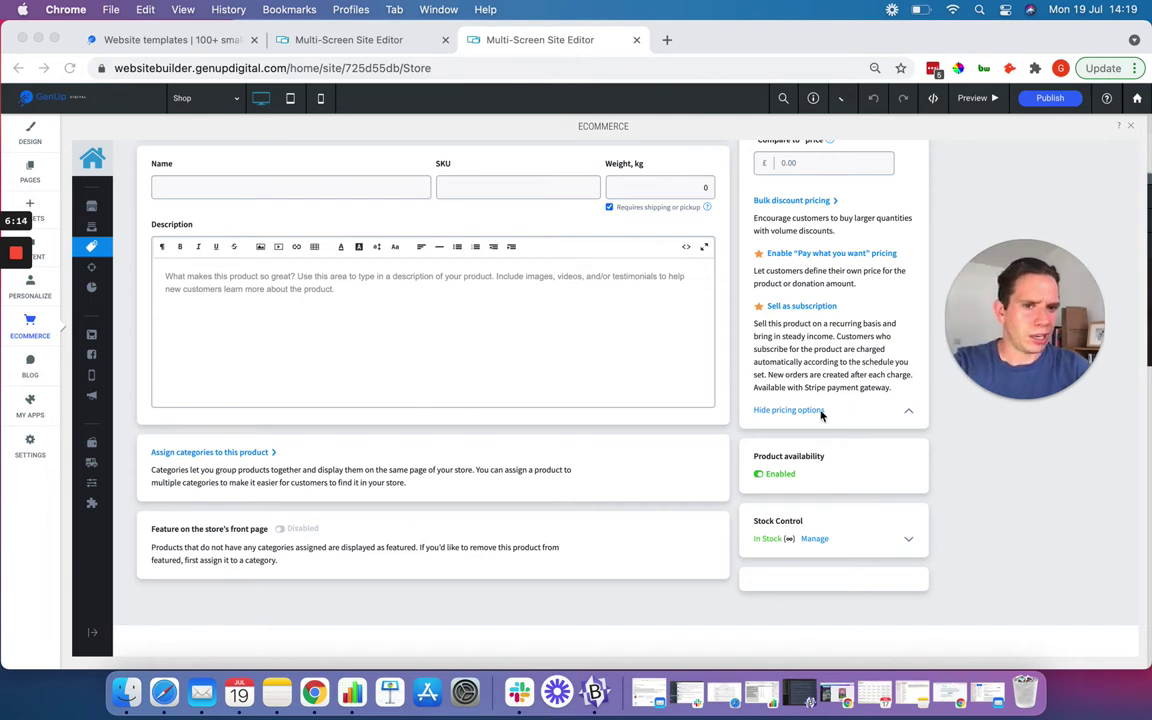
scroll(738, 320, down, 1)
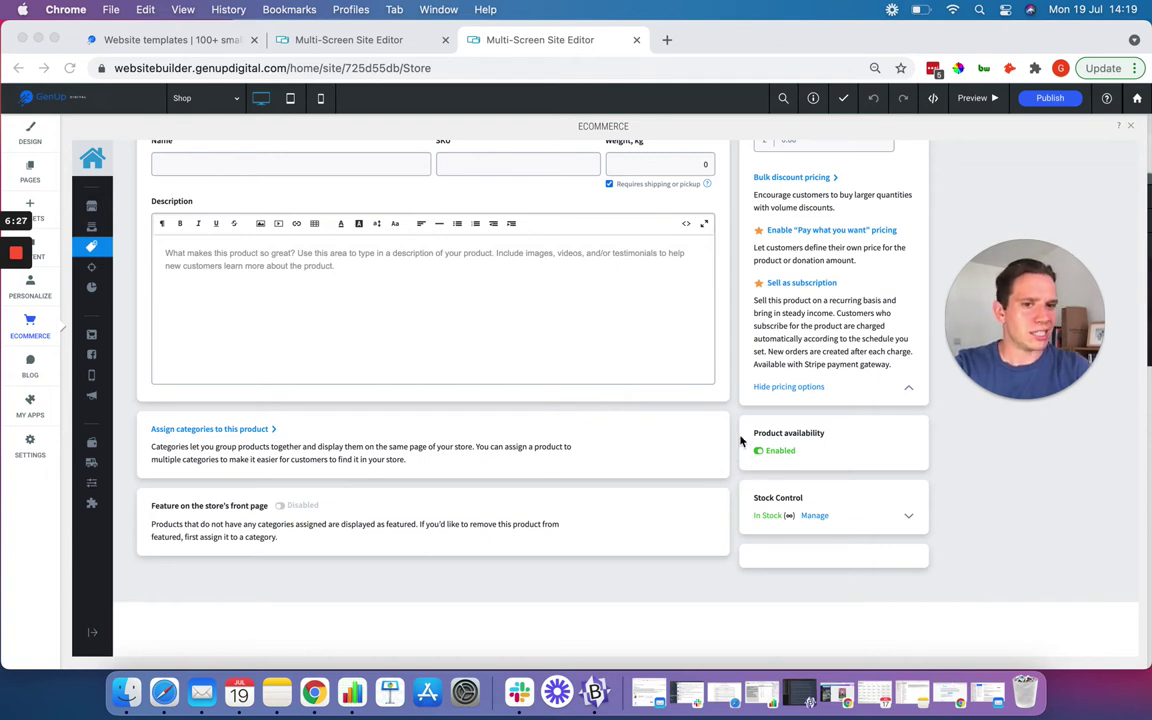
Step: Expand the new product's stock control settings to view the quantity options, and collapse them again
click(911, 519)
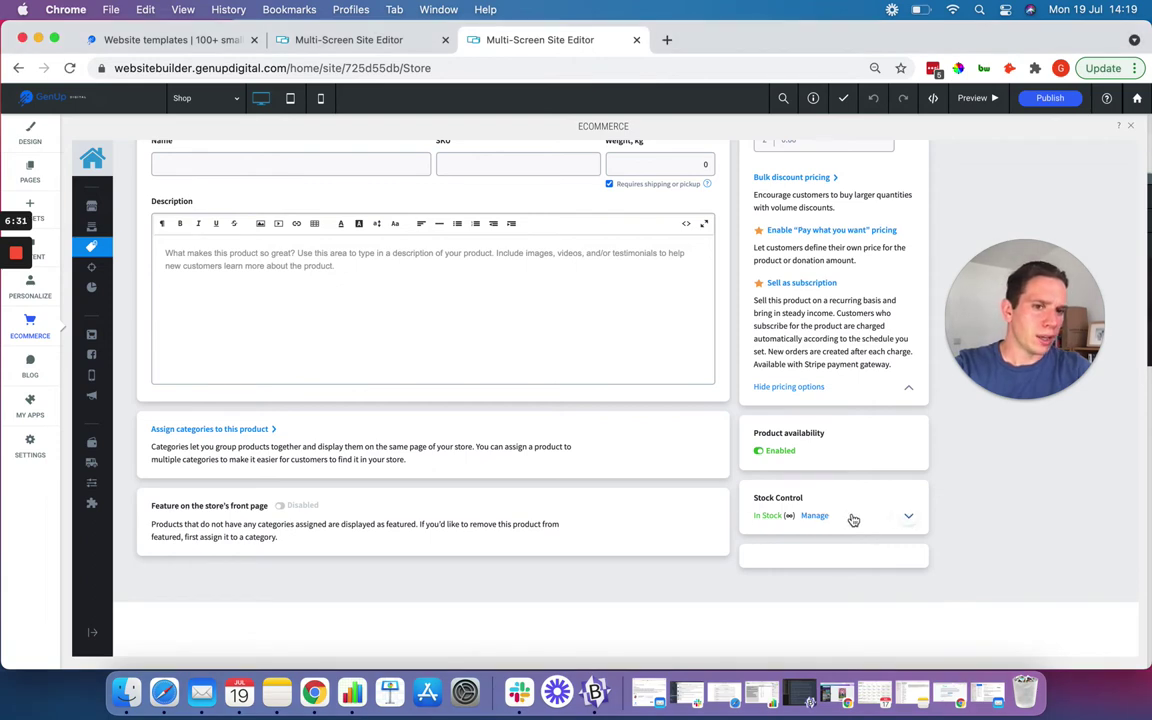
click(909, 517)
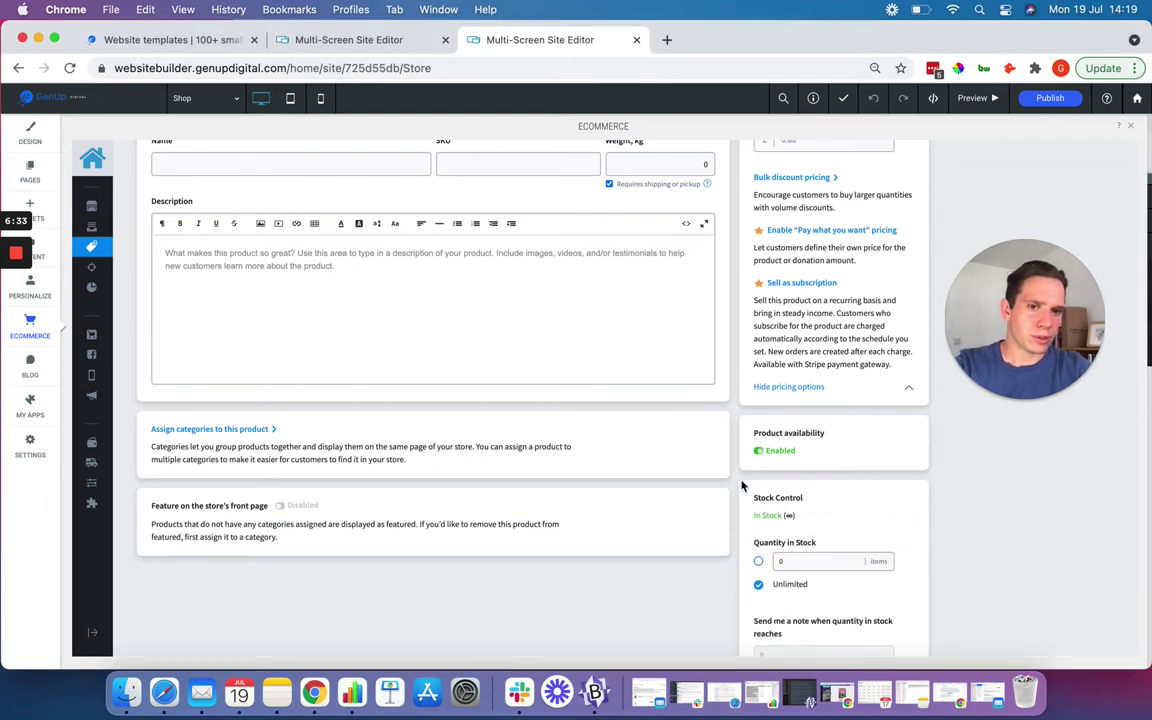
scroll(742, 487, down, 3)
click(905, 573)
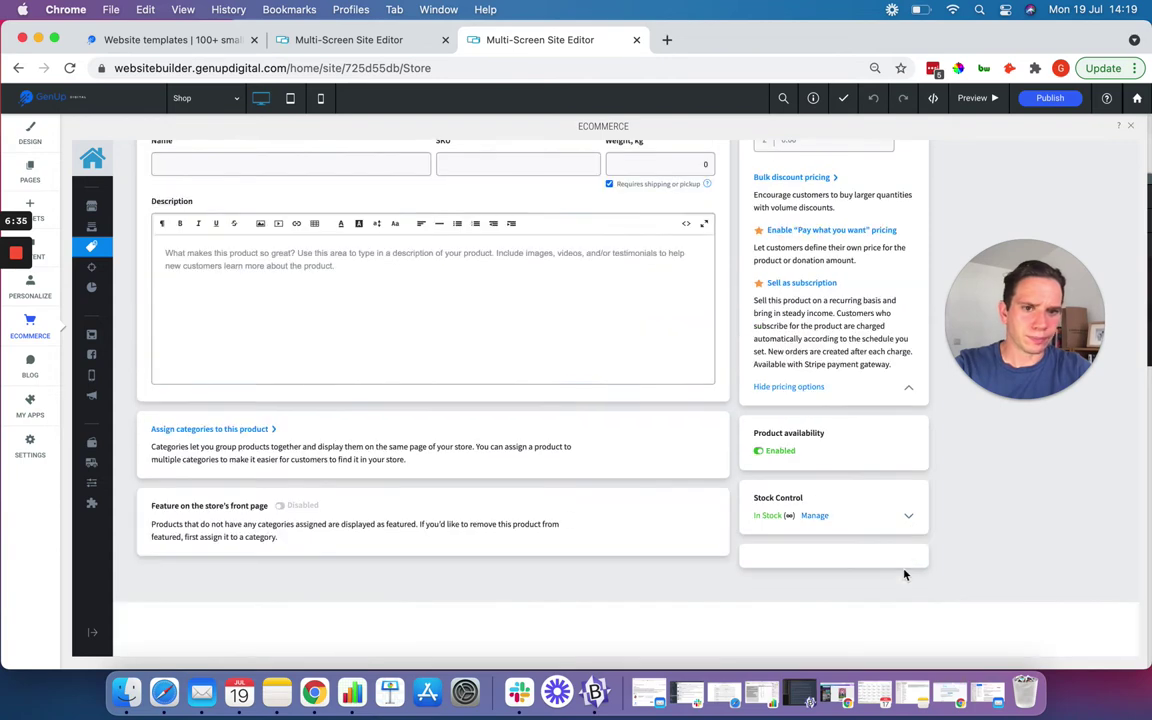
Step: Try to open the new product's Files section, and leave the unfinished product without saving it
scroll(434, 460, up, 5)
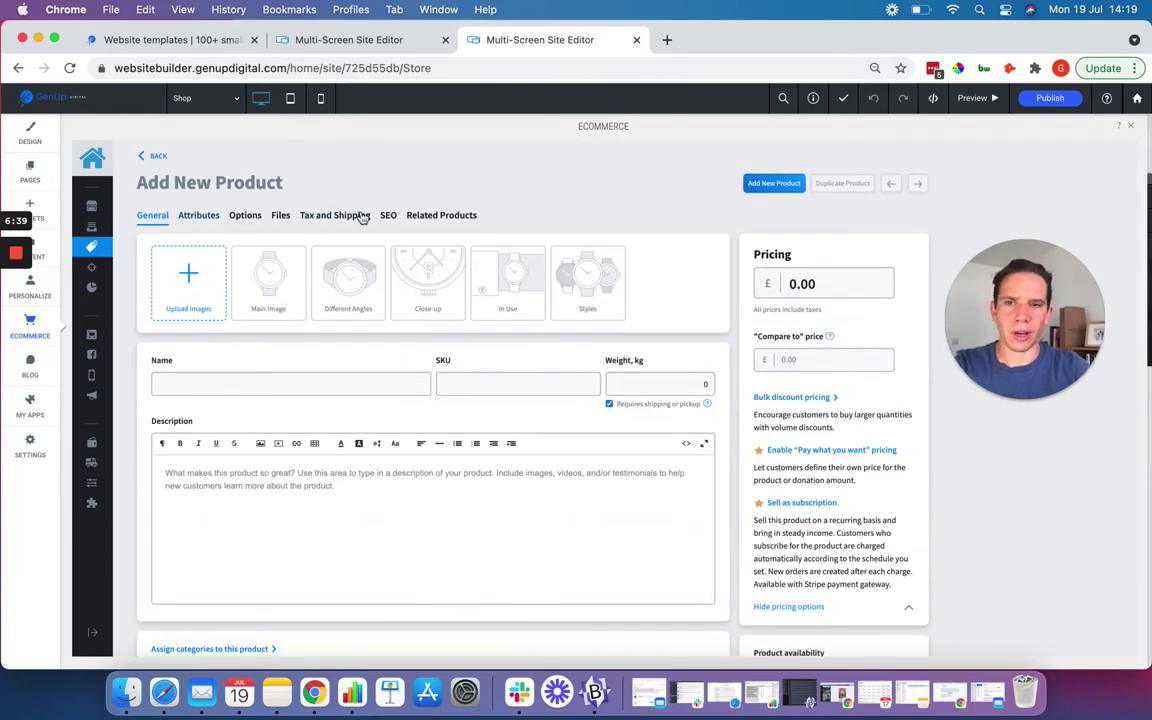
click(280, 216)
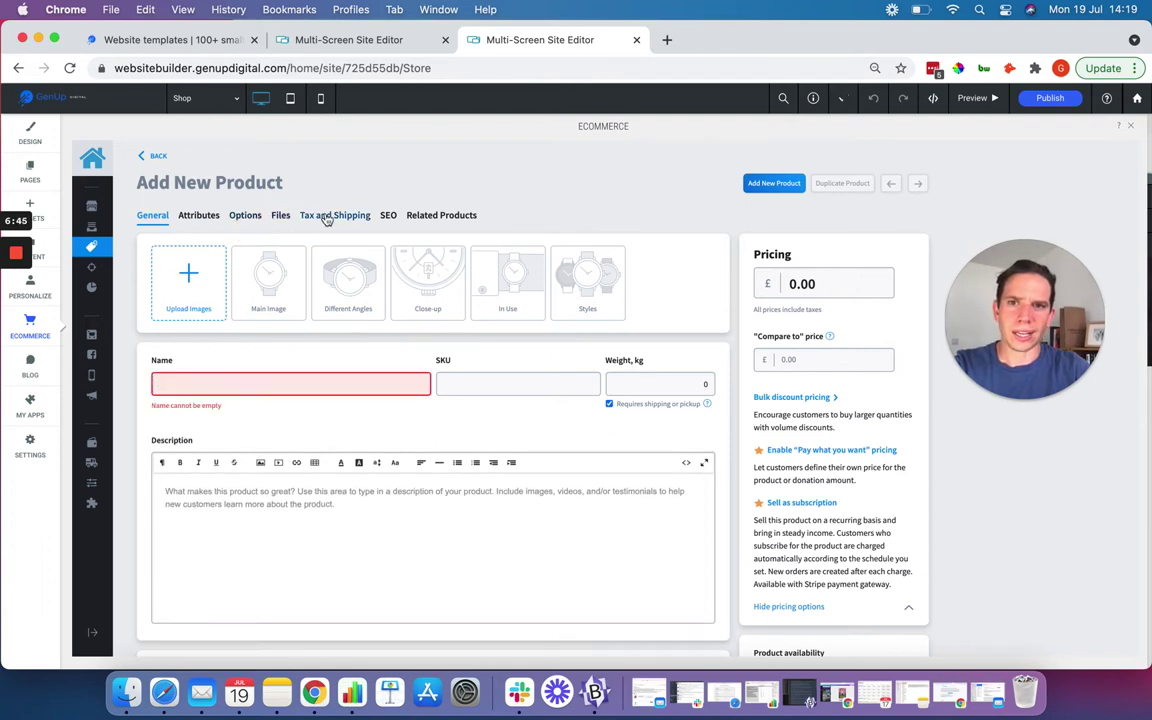
scroll(310, 262, down, 2)
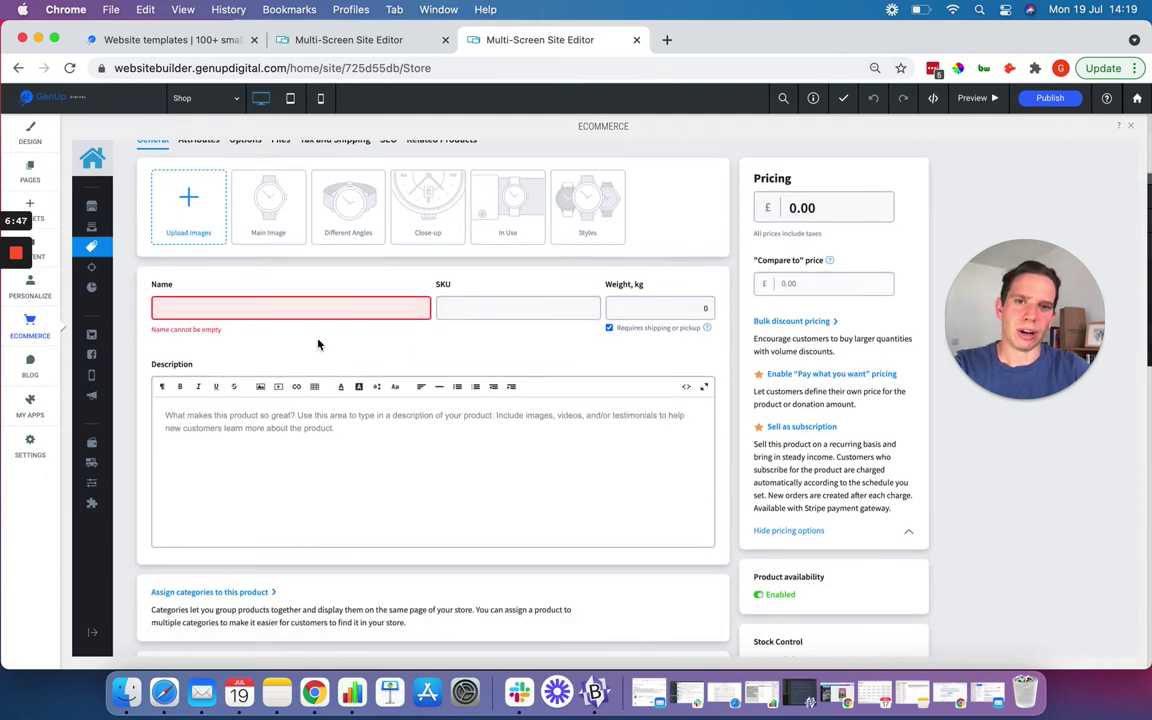
scroll(316, 342, up, 2)
click(146, 156)
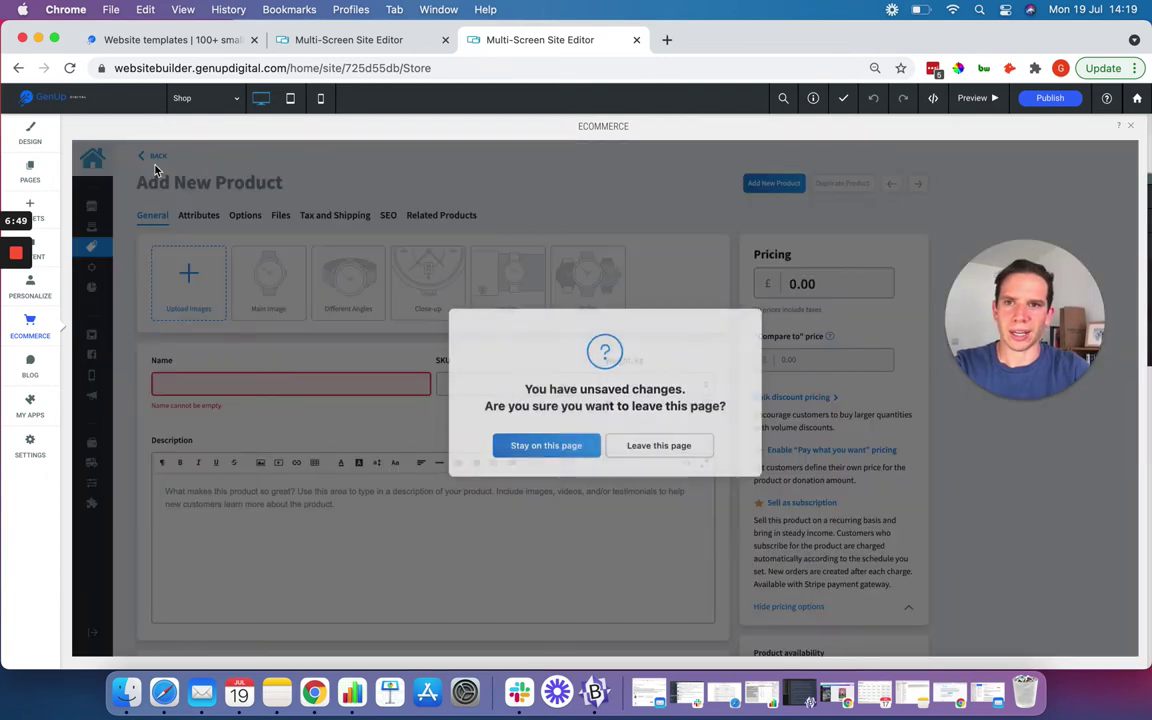
click(656, 451)
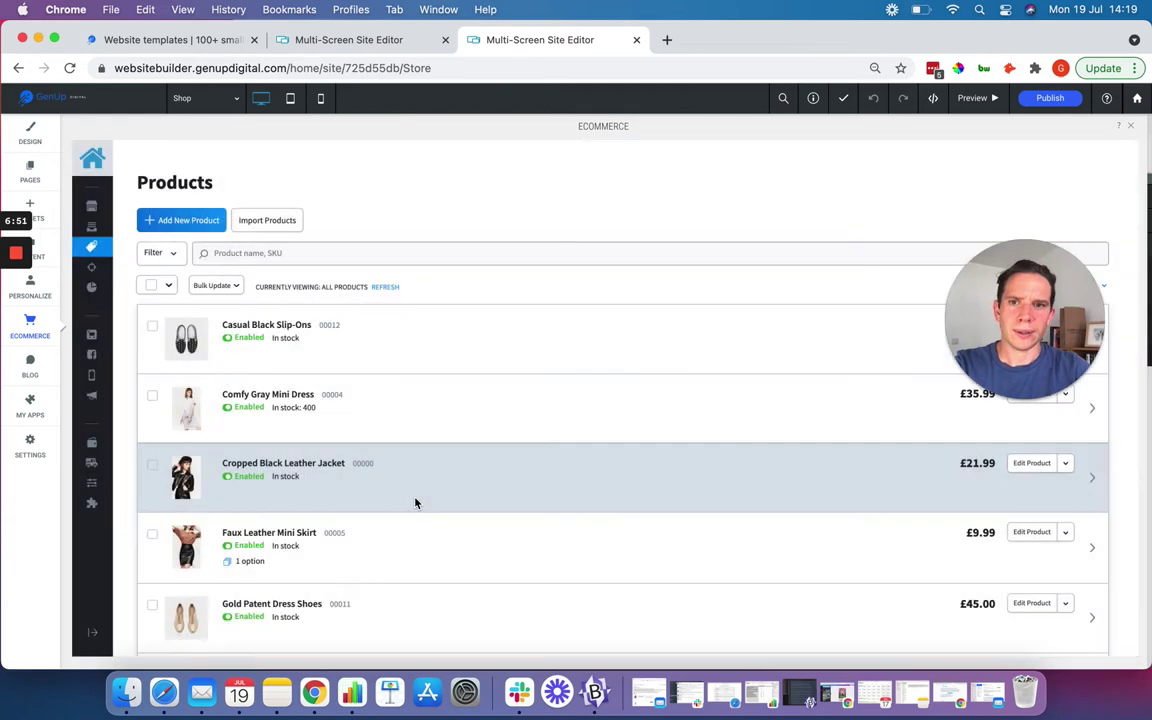
Step: Open the Casual Black Slip-Ons product and view its attributes and options
click(292, 326)
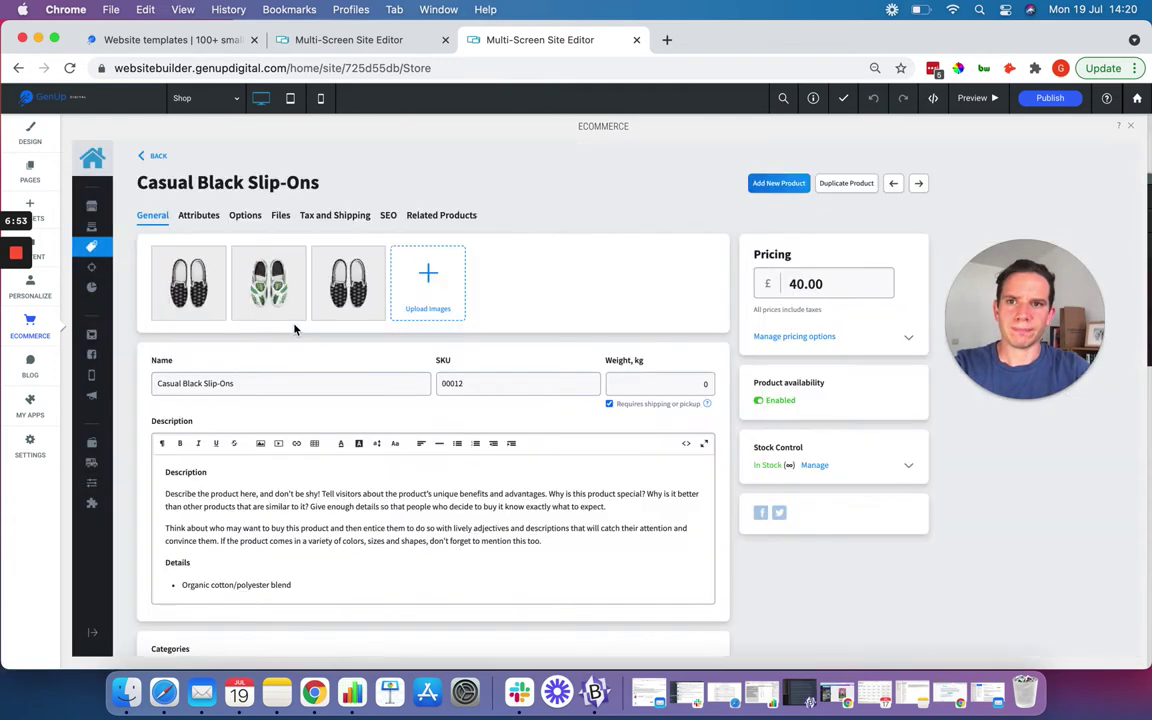
click(200, 220)
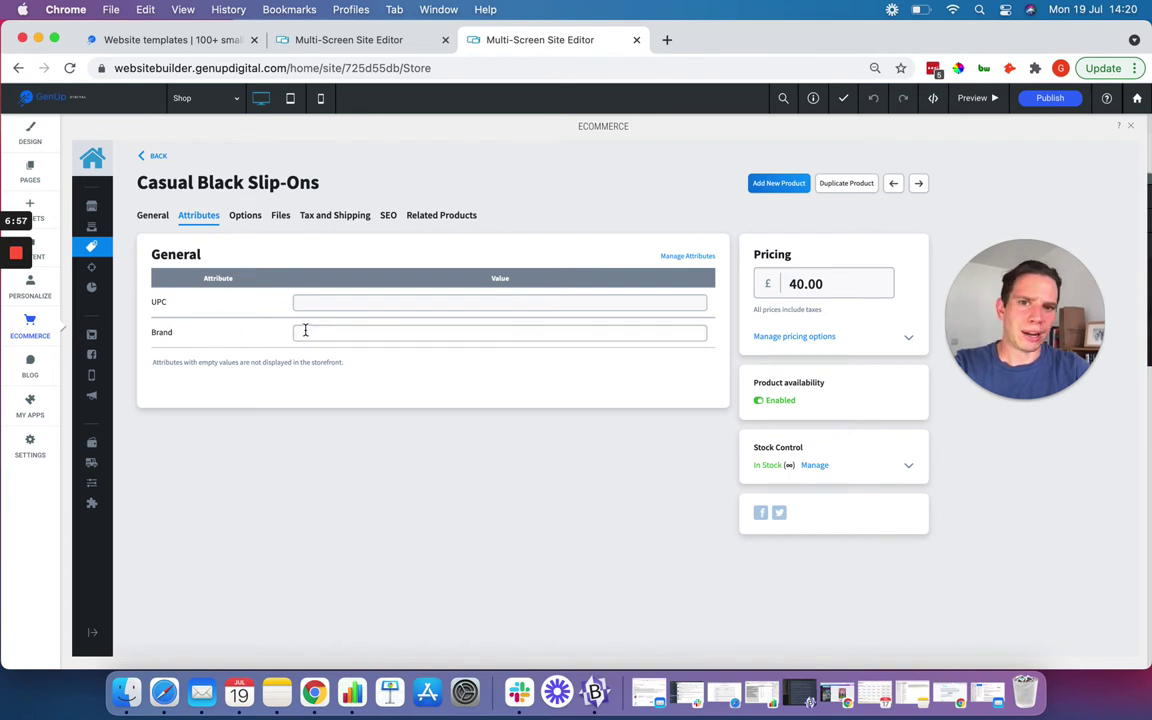
click(251, 229)
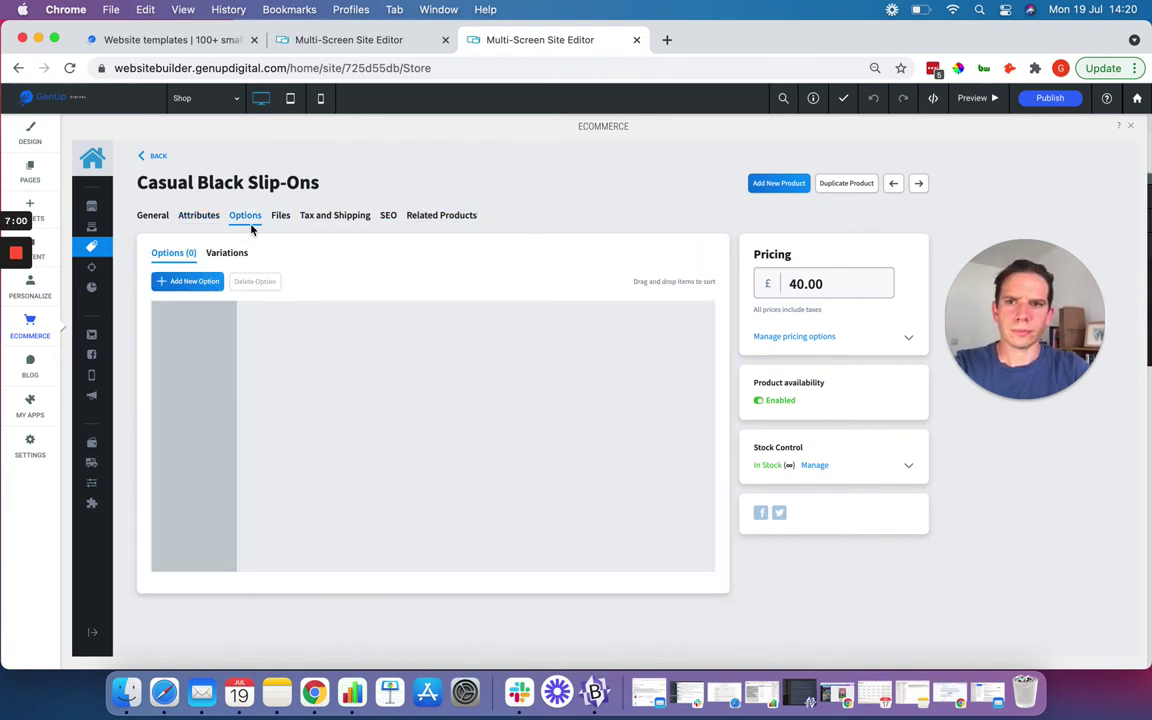
Step: Add a blank option to Casual Black Slip-Ons and review its name, input type, value and variation settings
click(188, 281)
scroll(202, 428, down, 1)
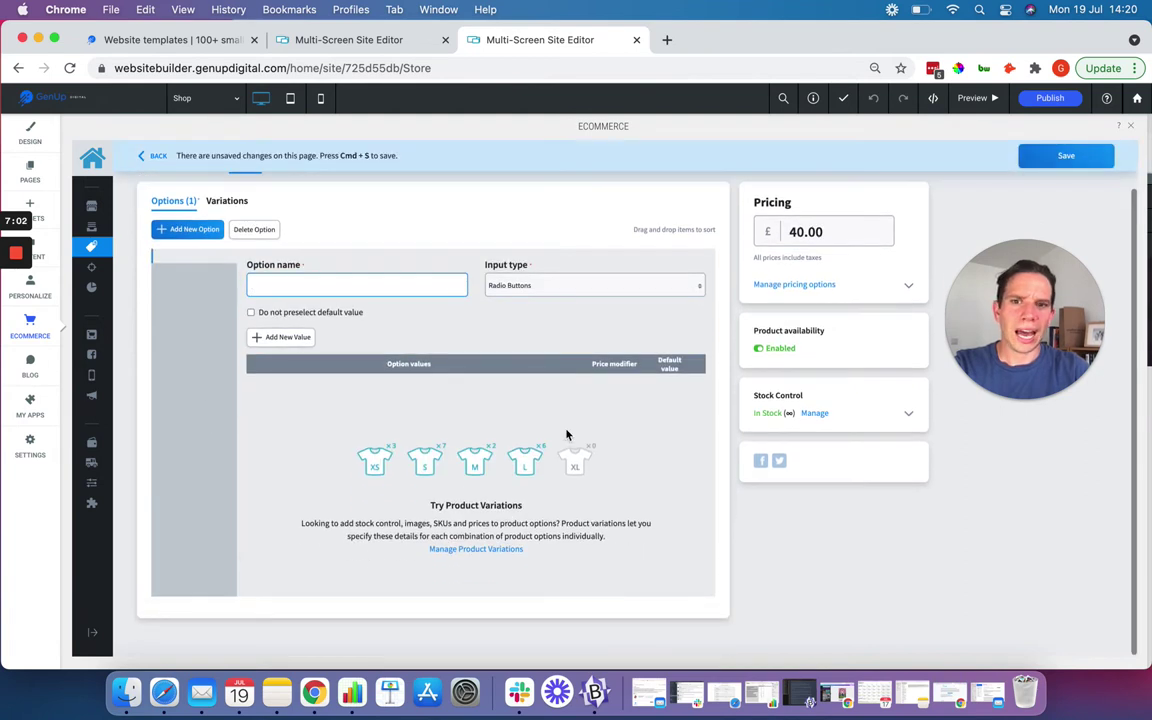
scroll(260, 440, up, 1)
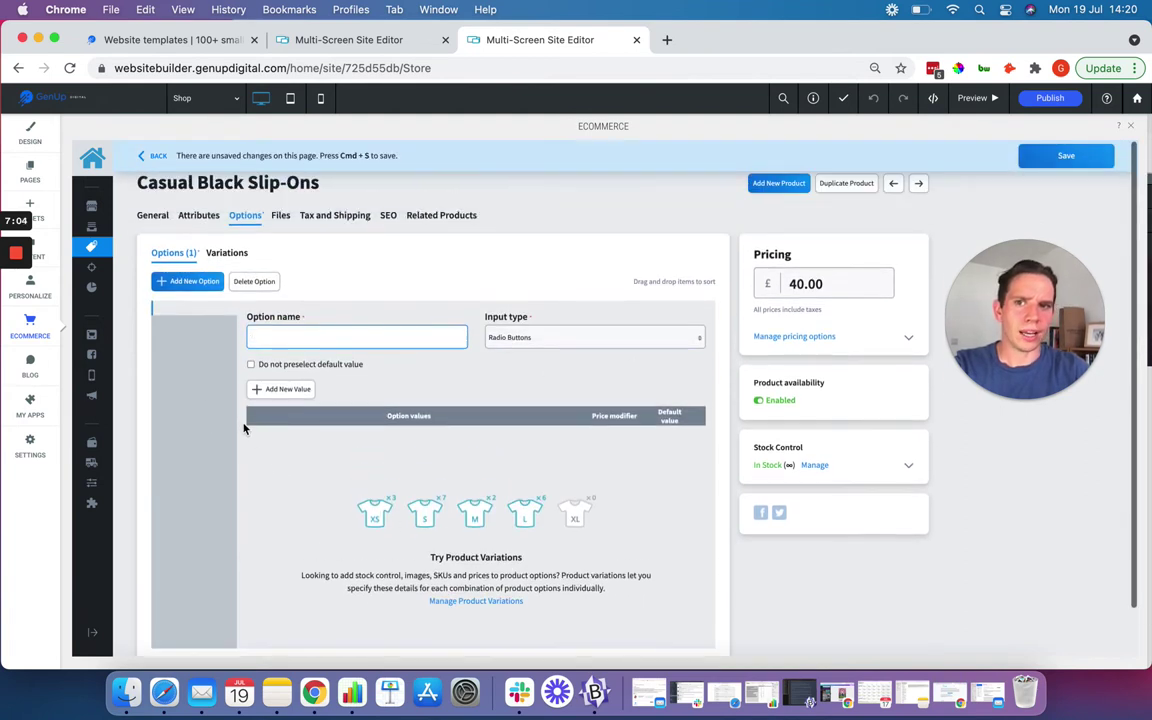
scroll(133, 380, down, 1)
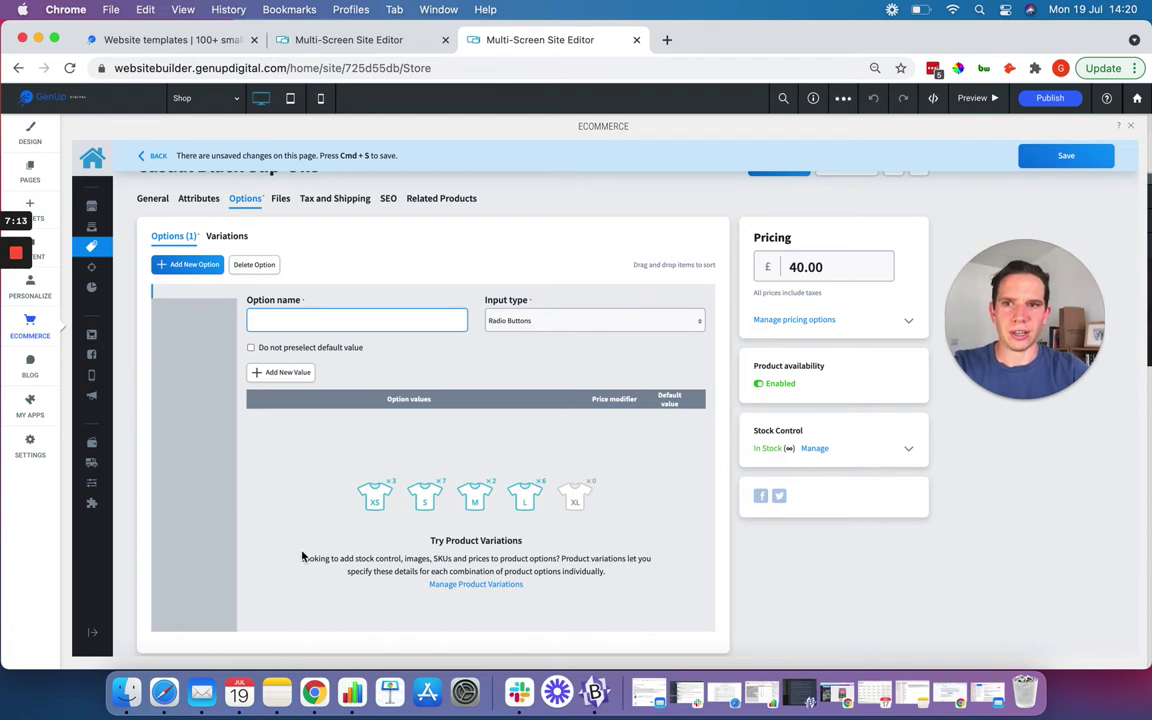
scroll(316, 496, up, 1)
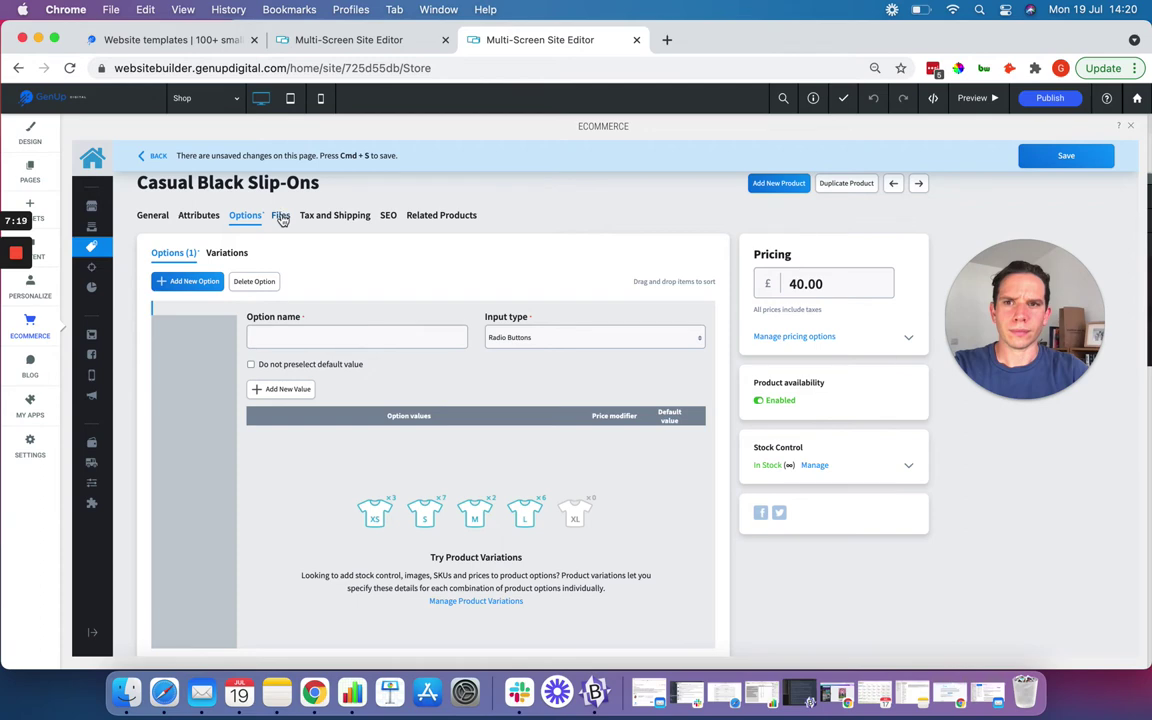
Step: Return to the product list, discarding the unsaved option on Casual Black Slip-Ons
click(147, 157)
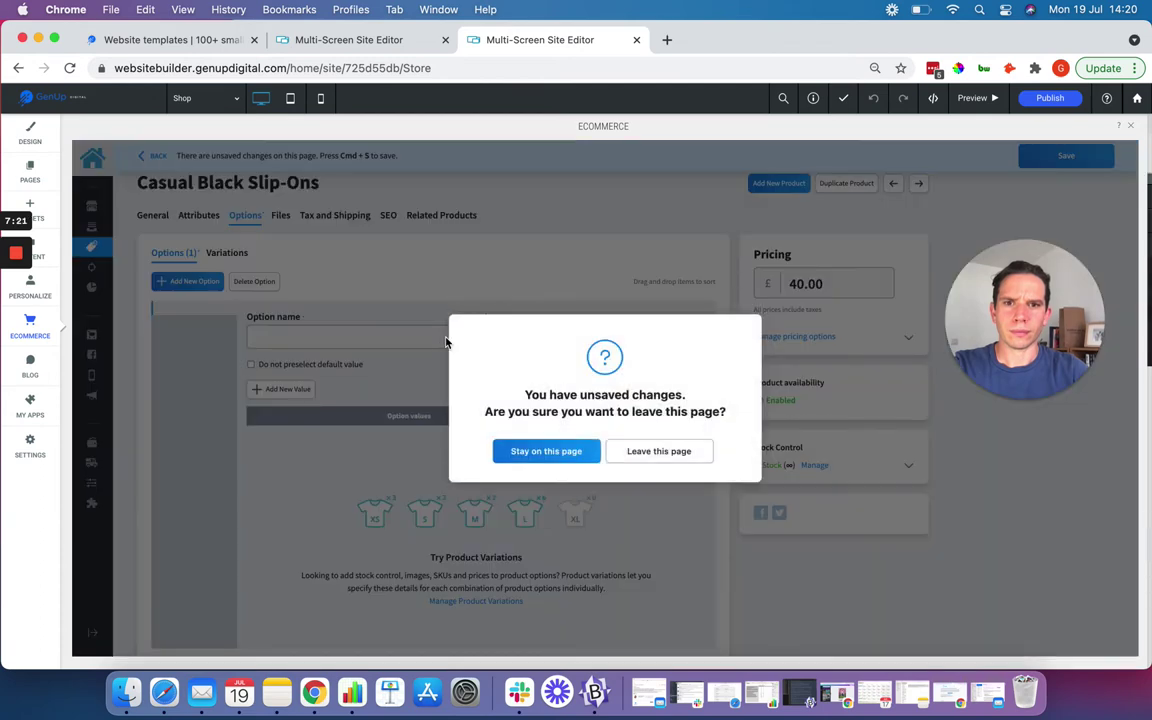
click(553, 452)
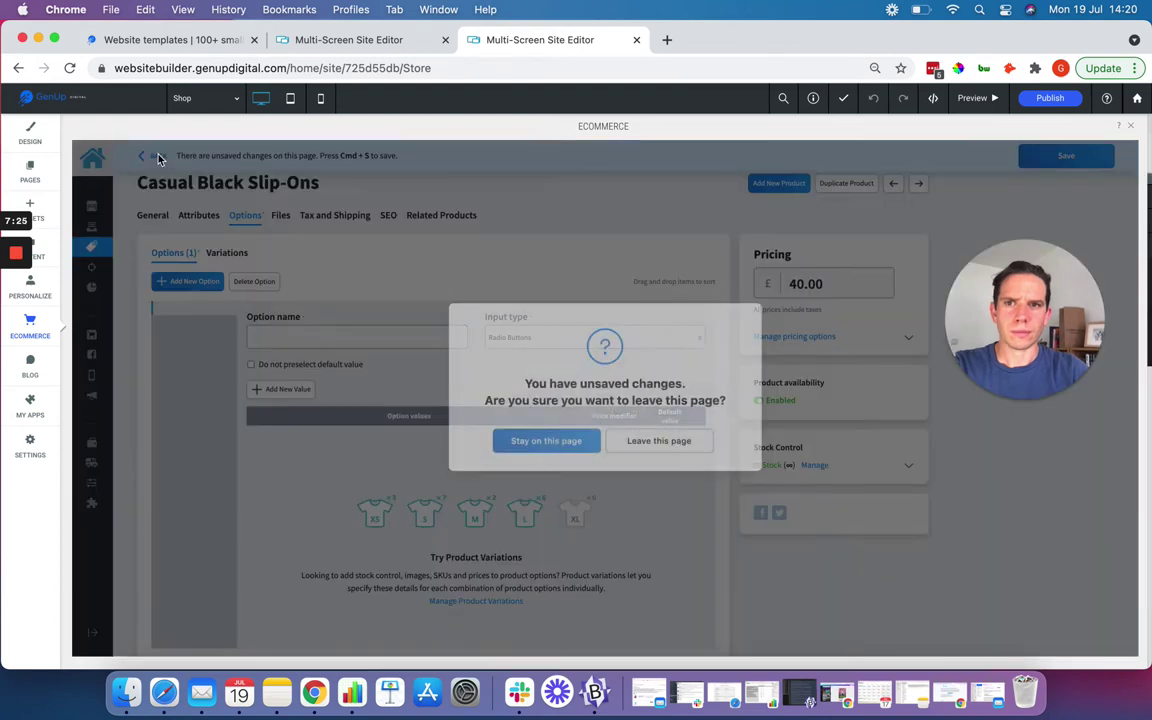
click(147, 156)
click(660, 453)
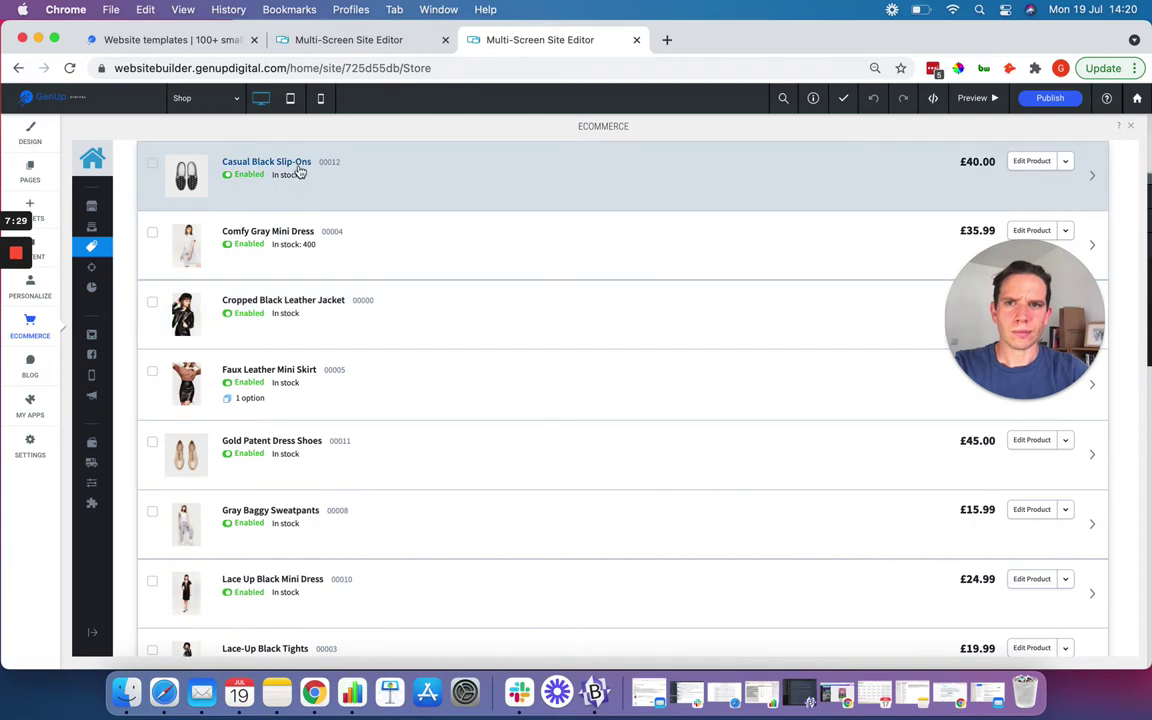
Step: Reopen Casual Black Slip-Ons and review its files section and its tax and shipping settings
click(300, 163)
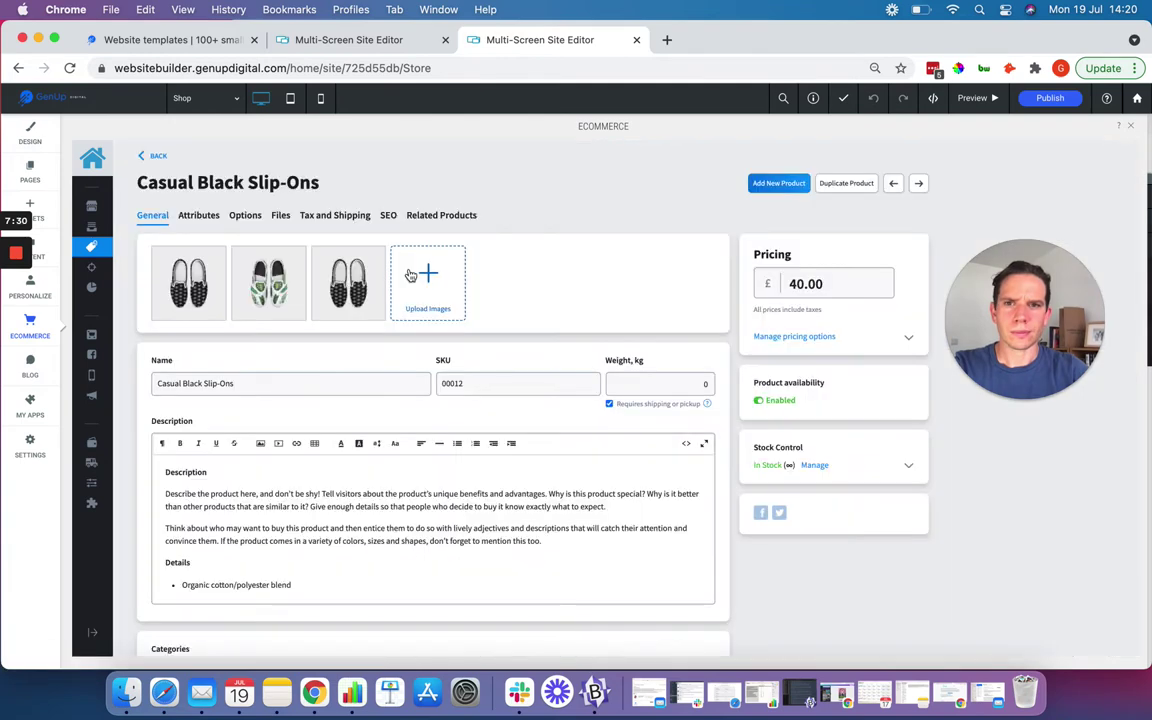
click(282, 224)
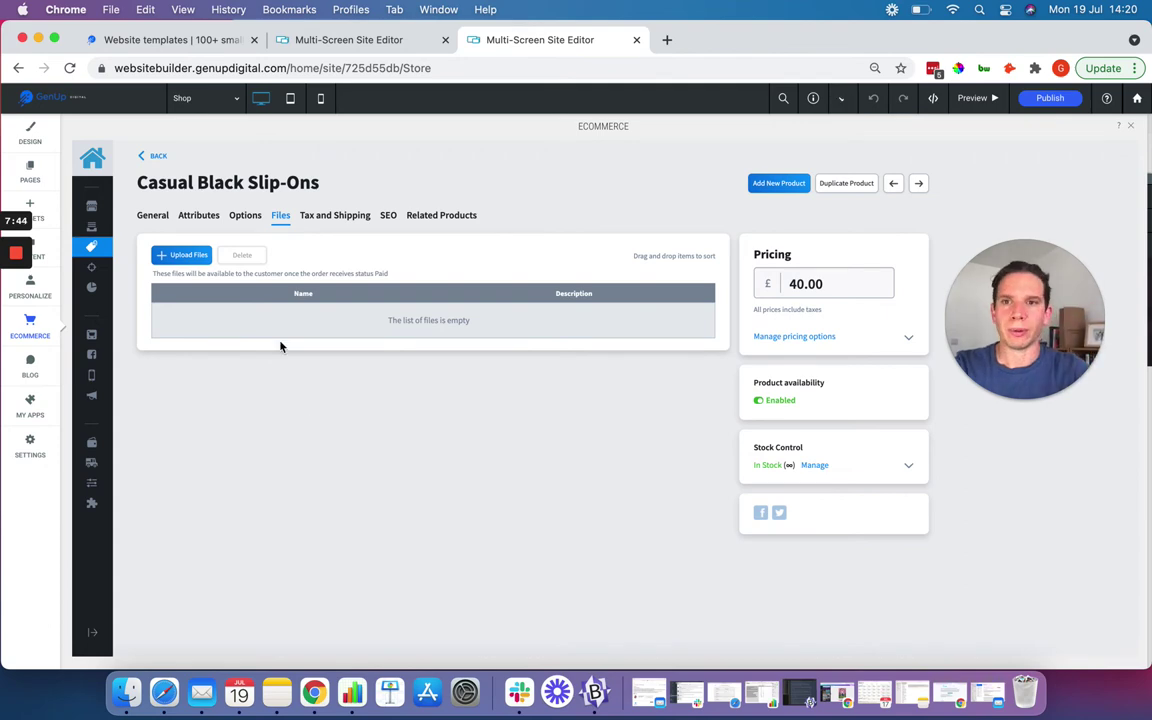
click(338, 218)
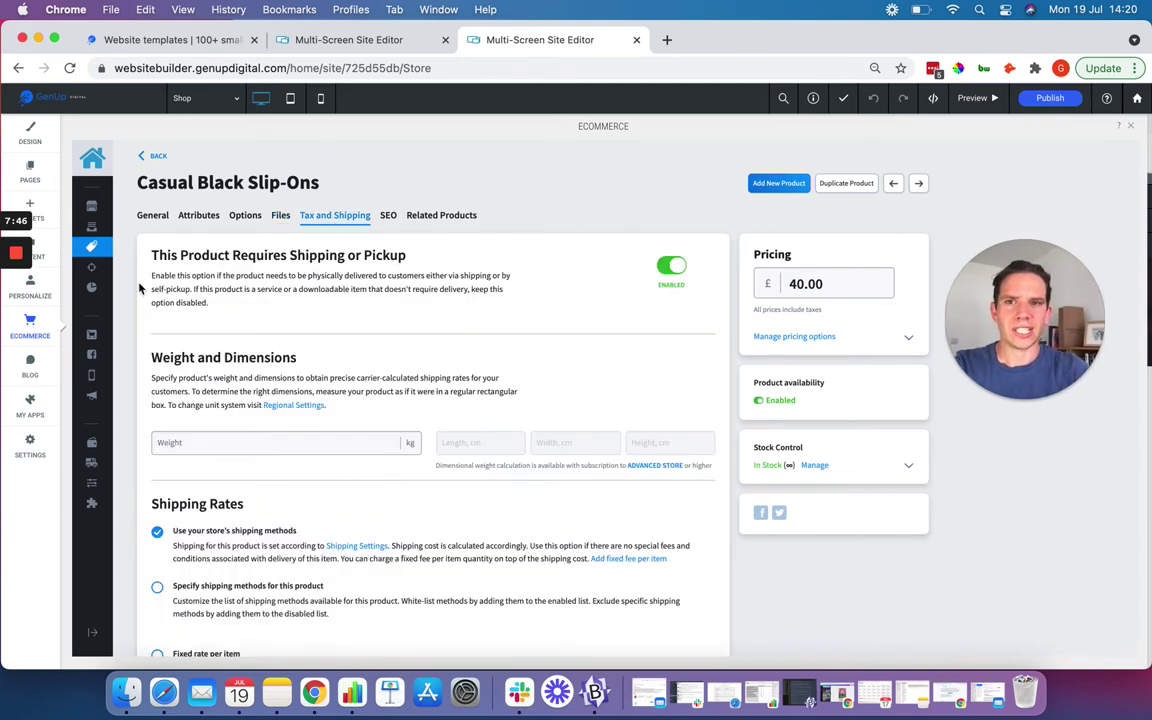
scroll(141, 288, down, 5)
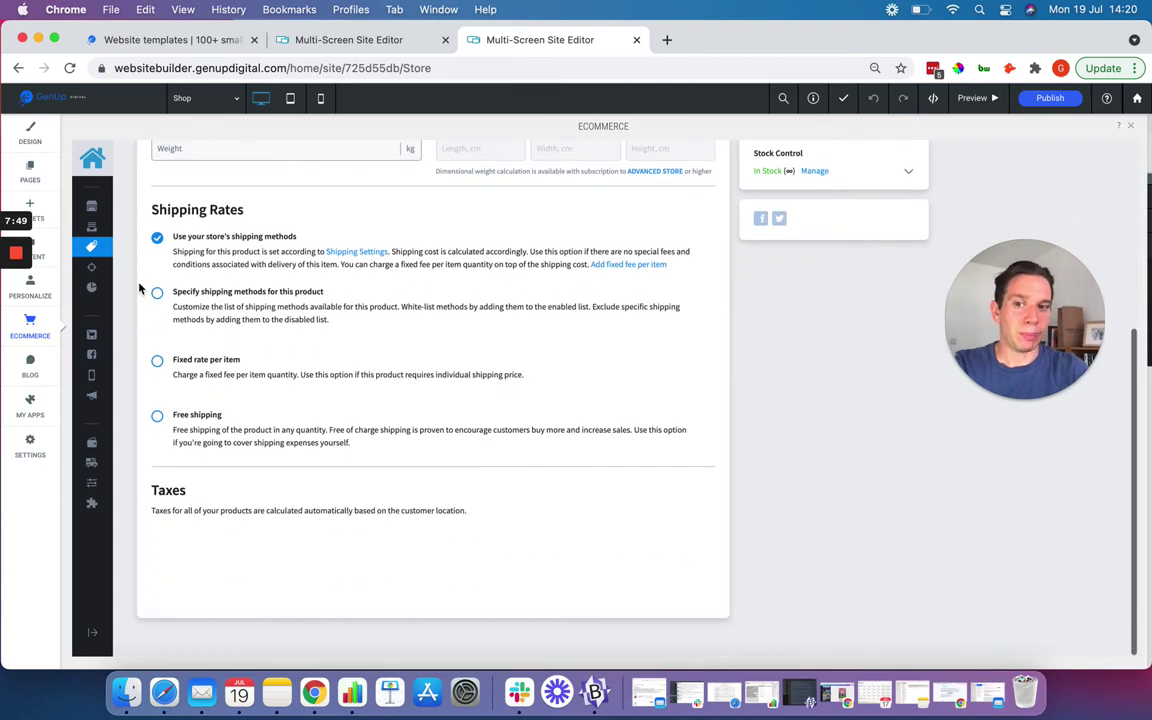
scroll(141, 288, up, 5)
Step: Review the SEO page title and meta description and the related products settings of Casual Black Slip-Ons
click(389, 218)
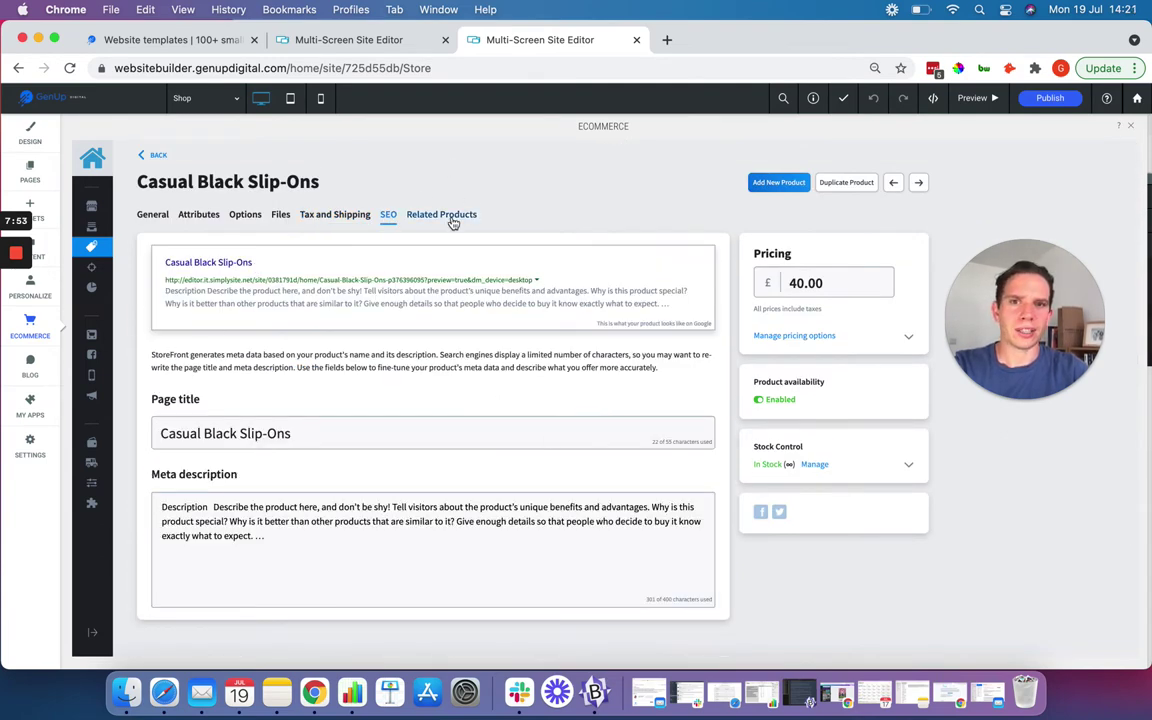
click(420, 212)
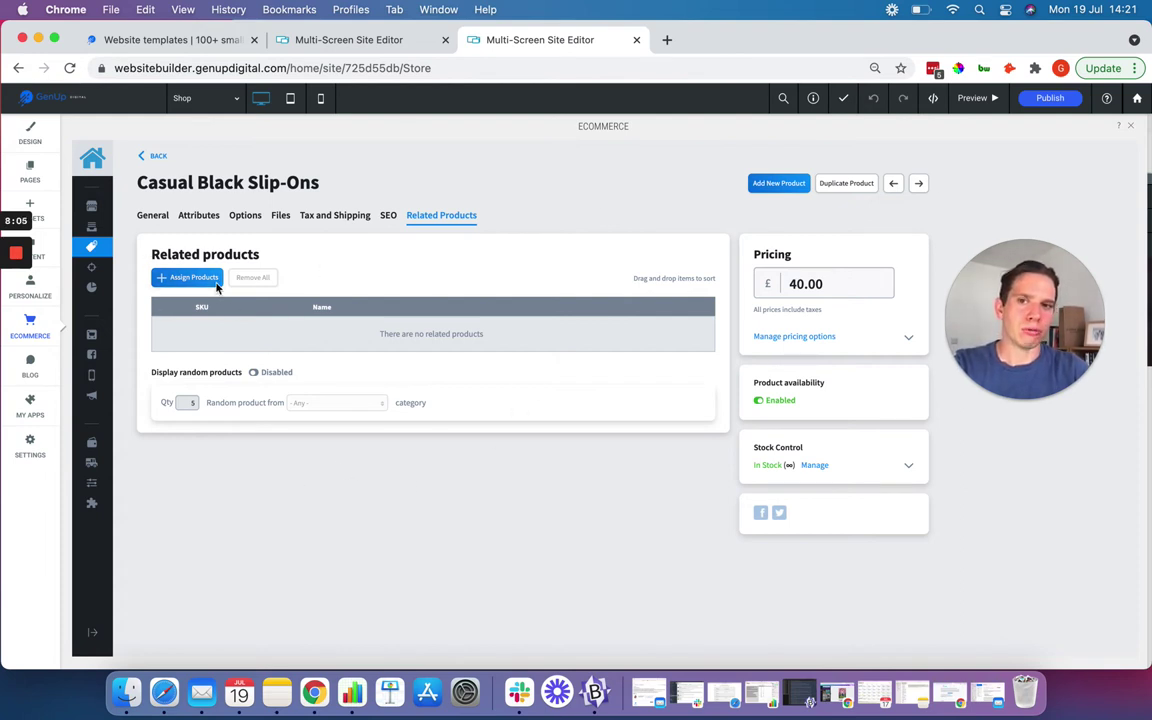
click(389, 215)
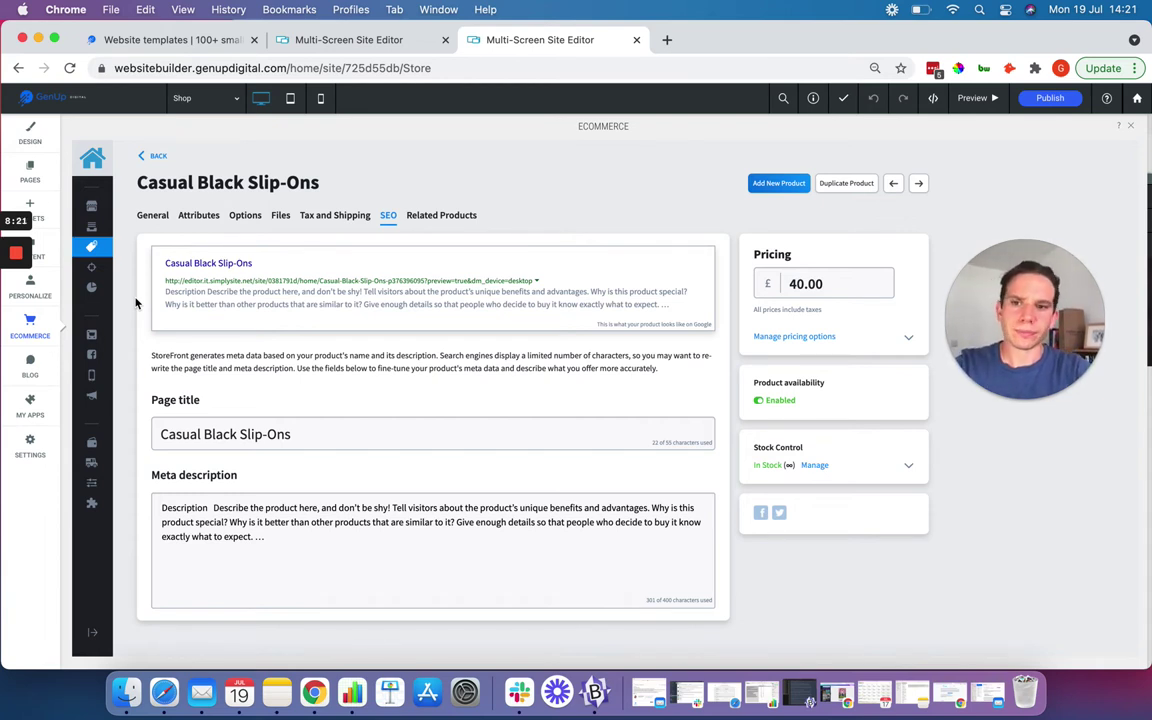
scroll(124, 296, down, 1)
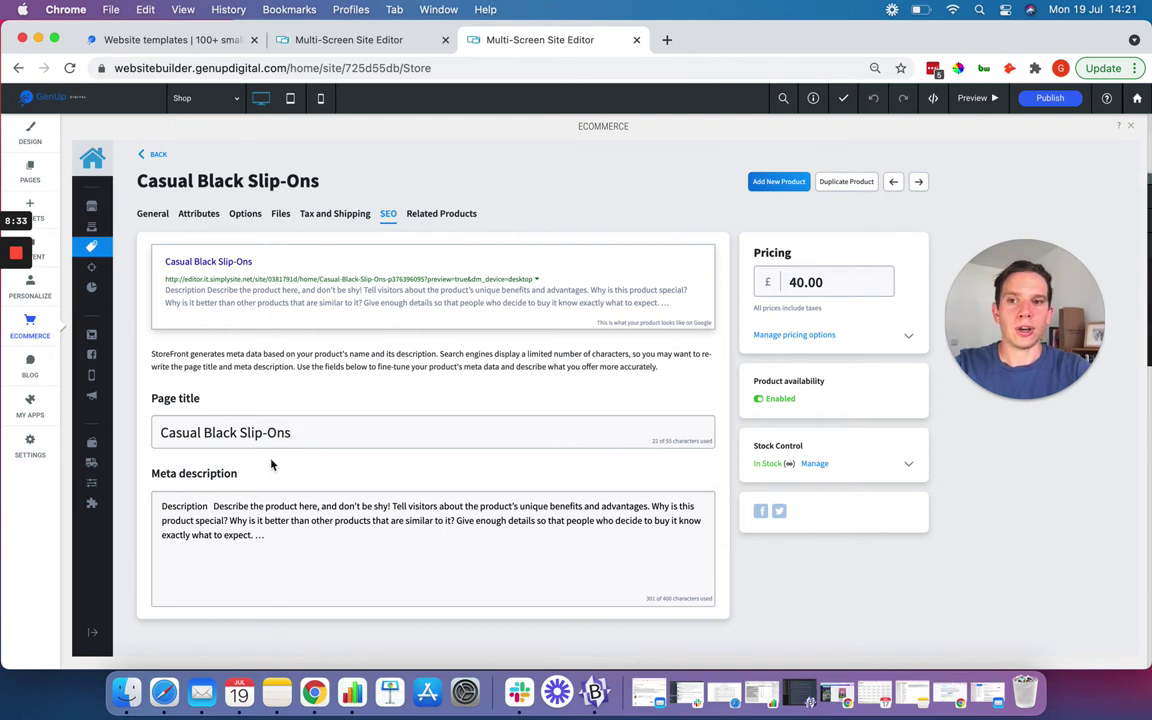
Step: Check the editable SEO page title and meta description fields of Casual Black Slip-Ons and return to the product list
click(319, 432)
click(270, 536)
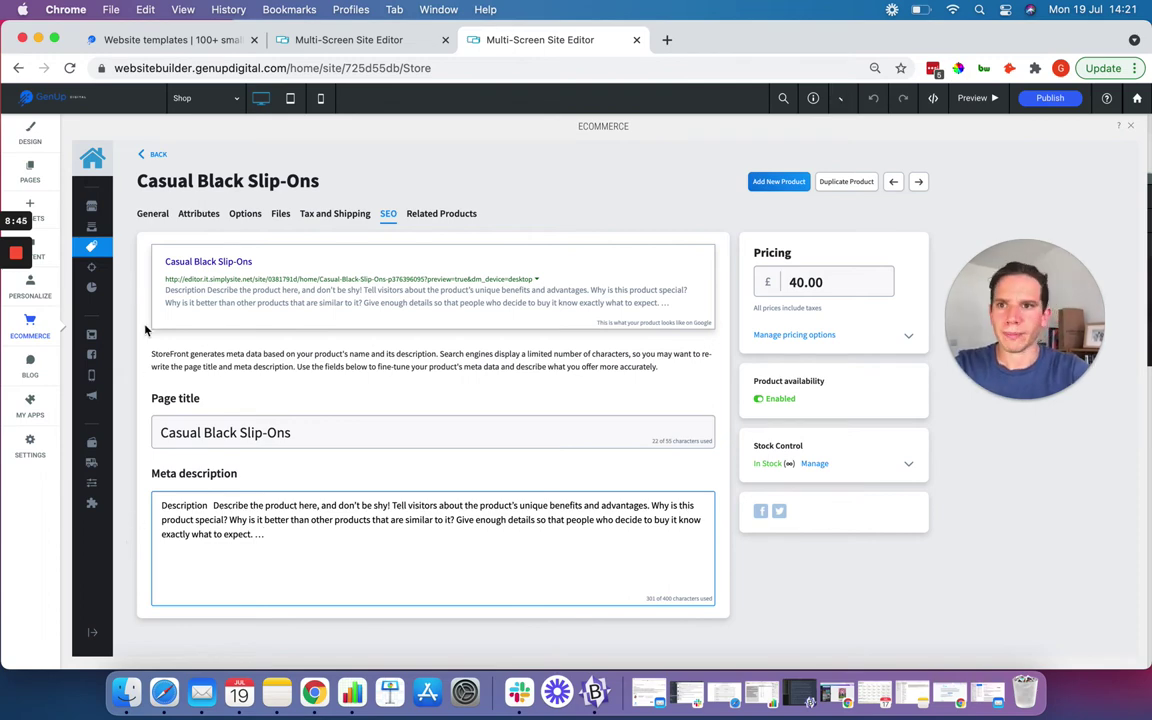
click(150, 155)
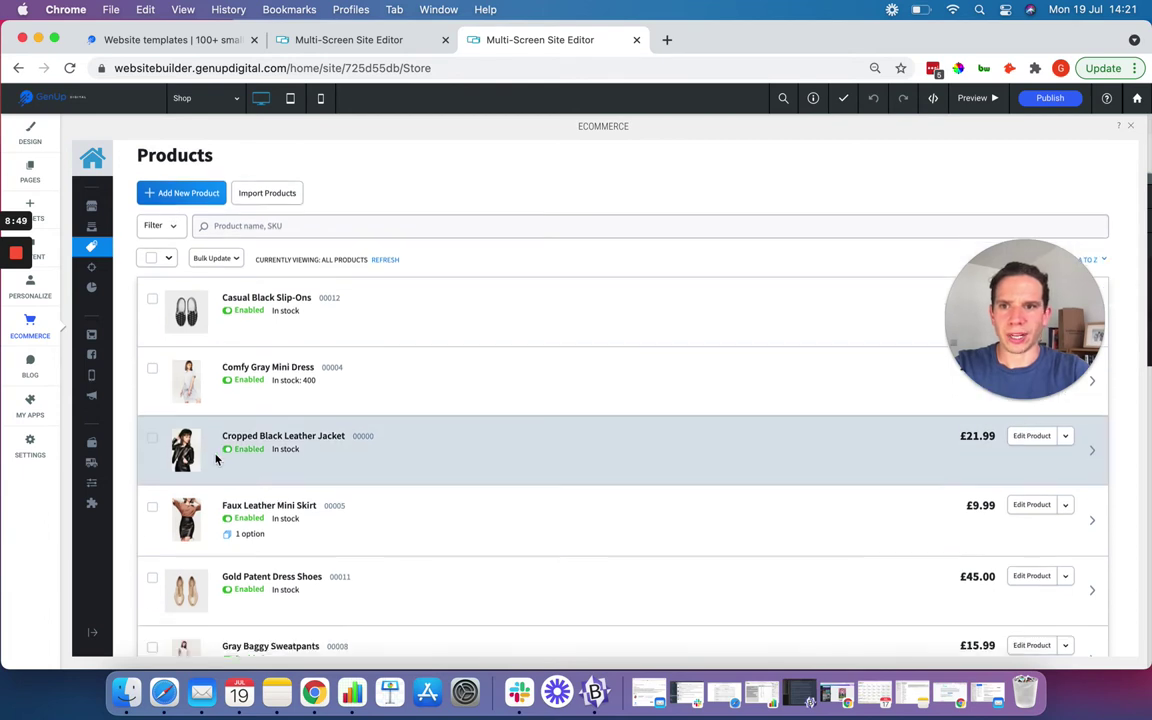
scroll(404, 303, down, 2)
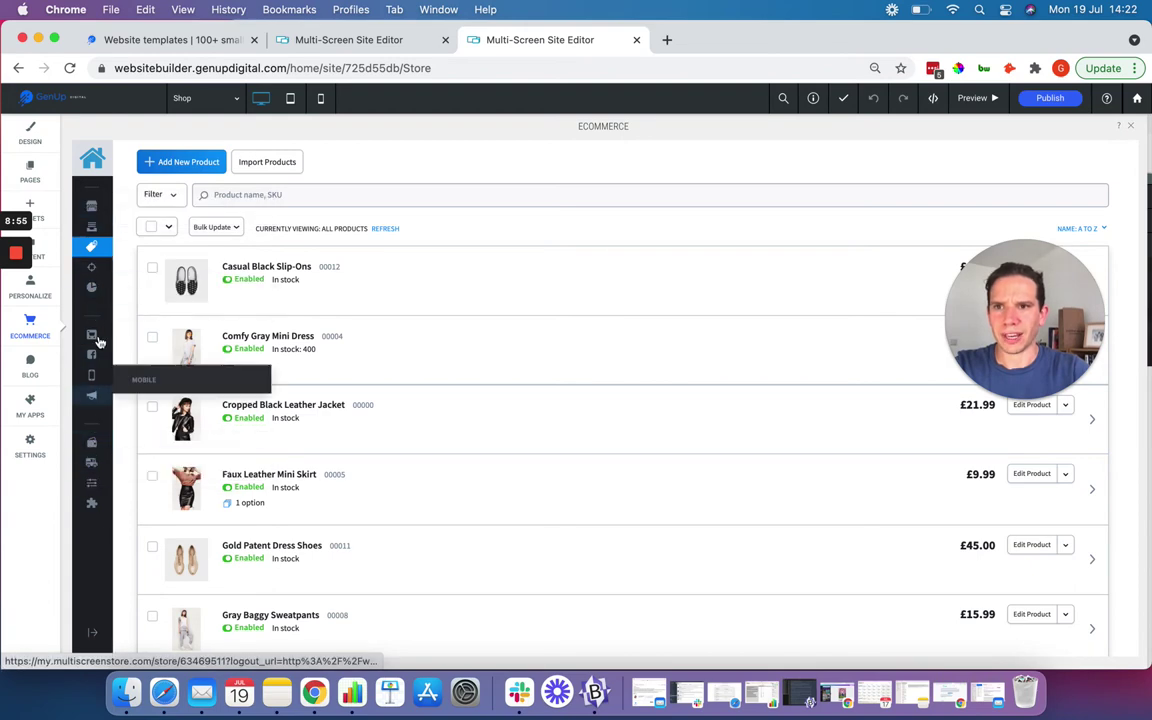
Step: Open the store dashboard and review its to-do list and the catalog and reports sections of the store navigation
click(91, 206)
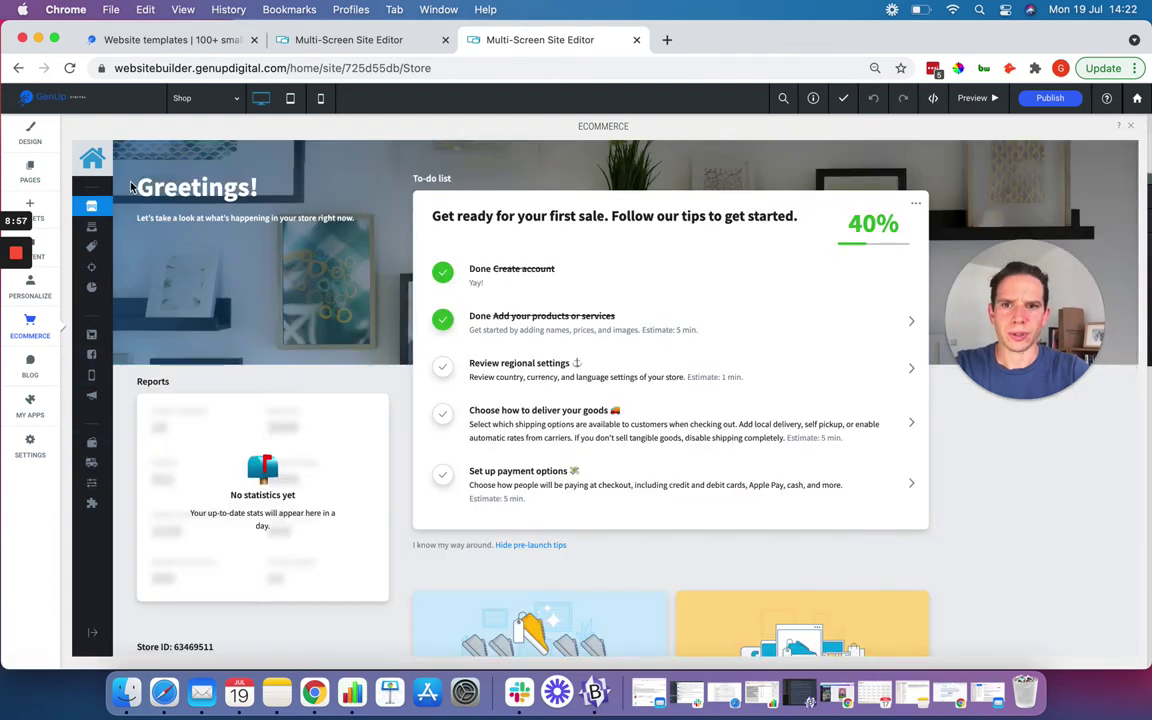
mouse_move(90, 230)
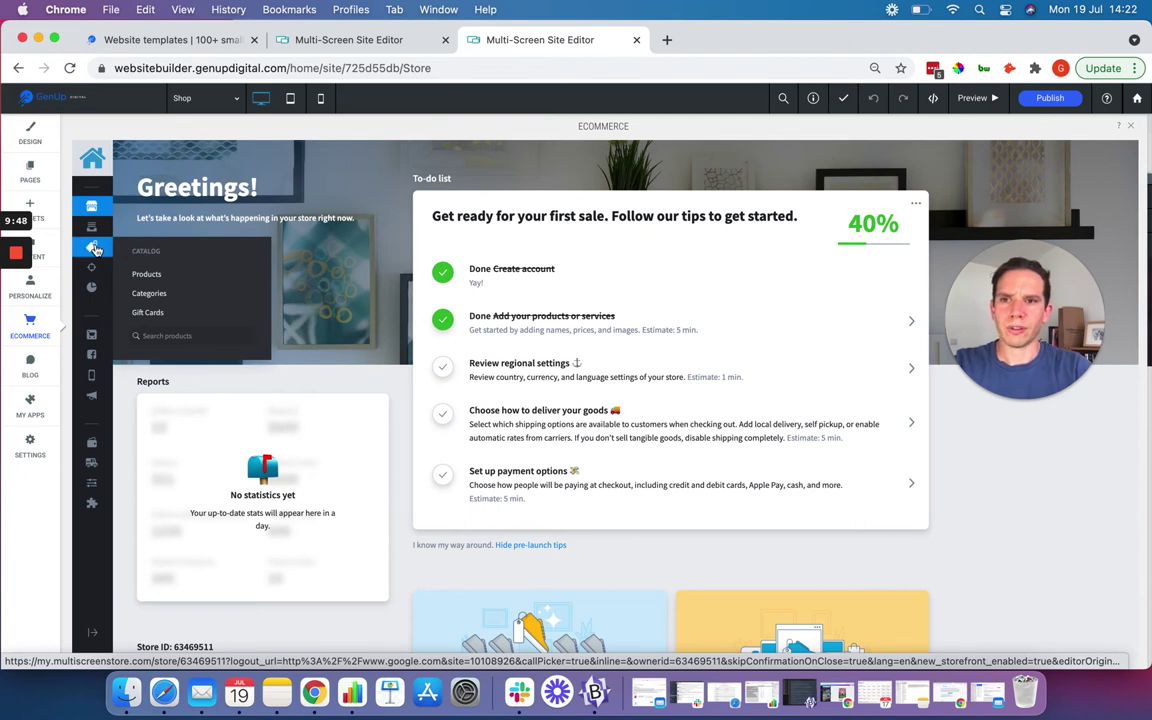
mouse_move(93, 270)
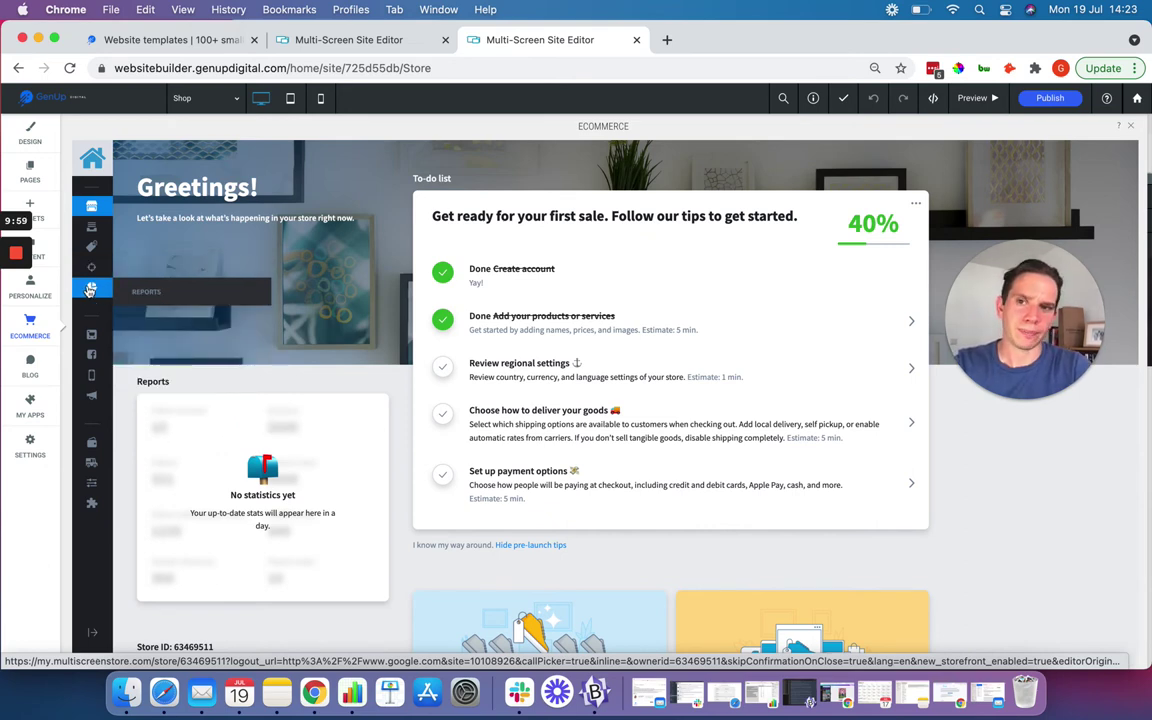
Step: Review the Sell on Facebook page and the page offering the store's mobile app
click(91, 356)
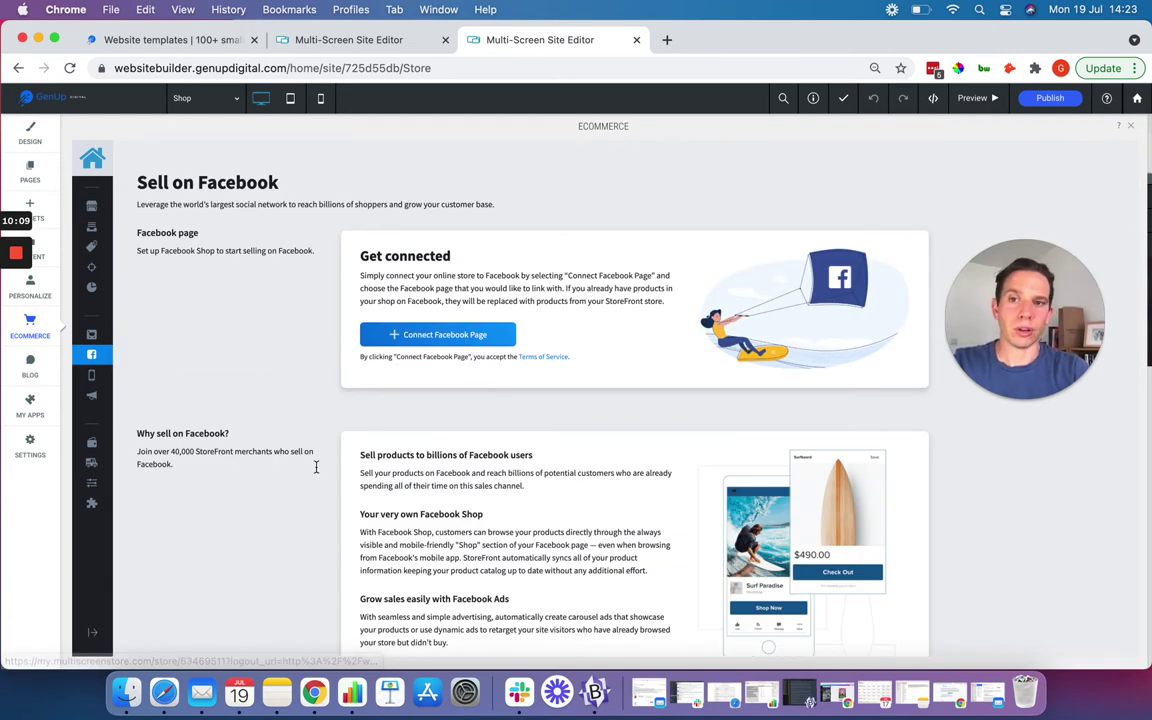
scroll(238, 347, down, 1)
scroll(238, 347, up, 1)
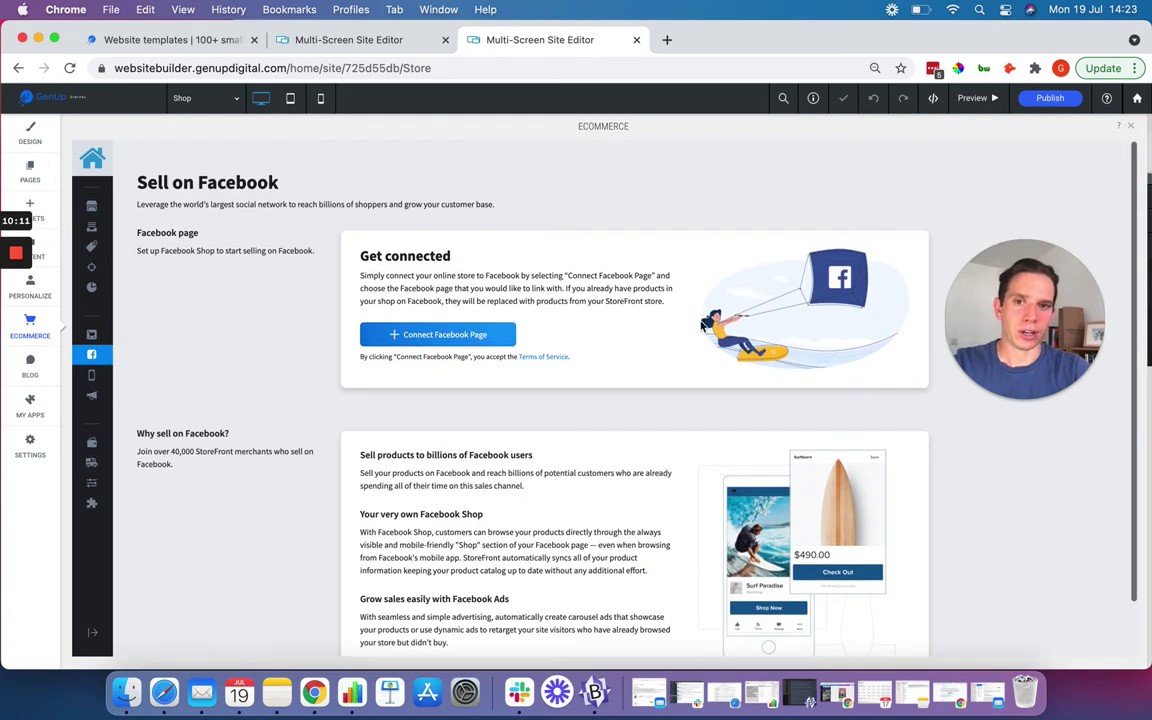
click(91, 375)
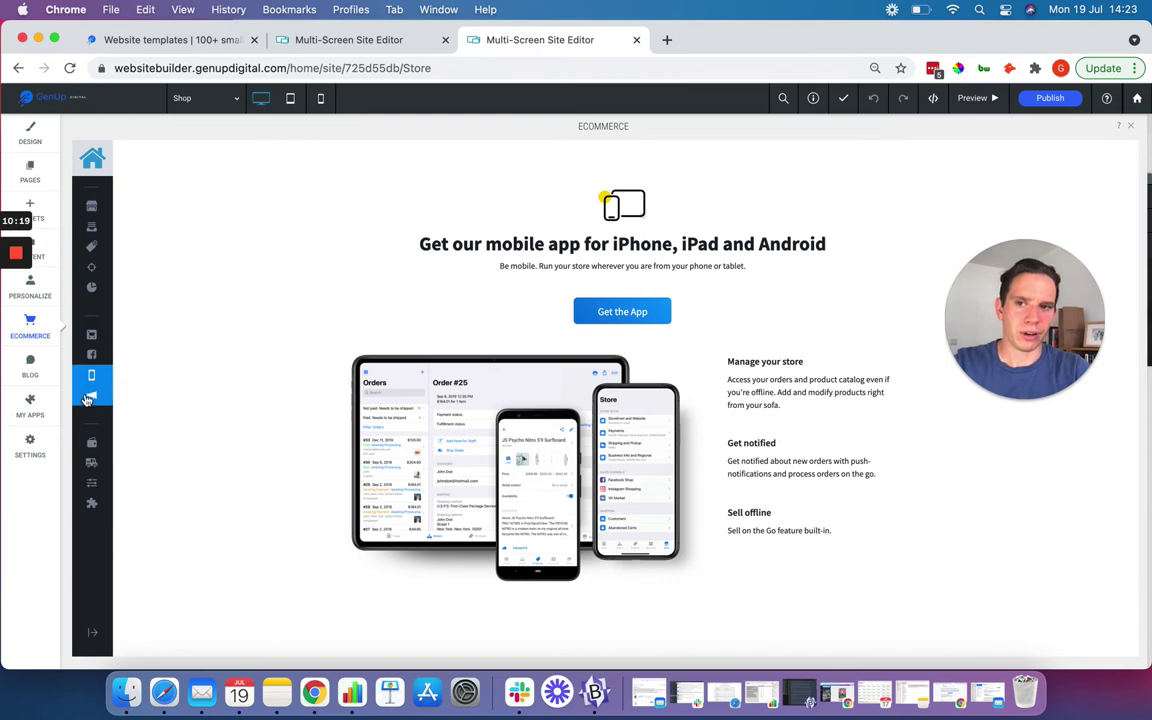
Step: Open the Sell on Instagram channel and review its account setup steps and approval tips
mouse_move(88, 398)
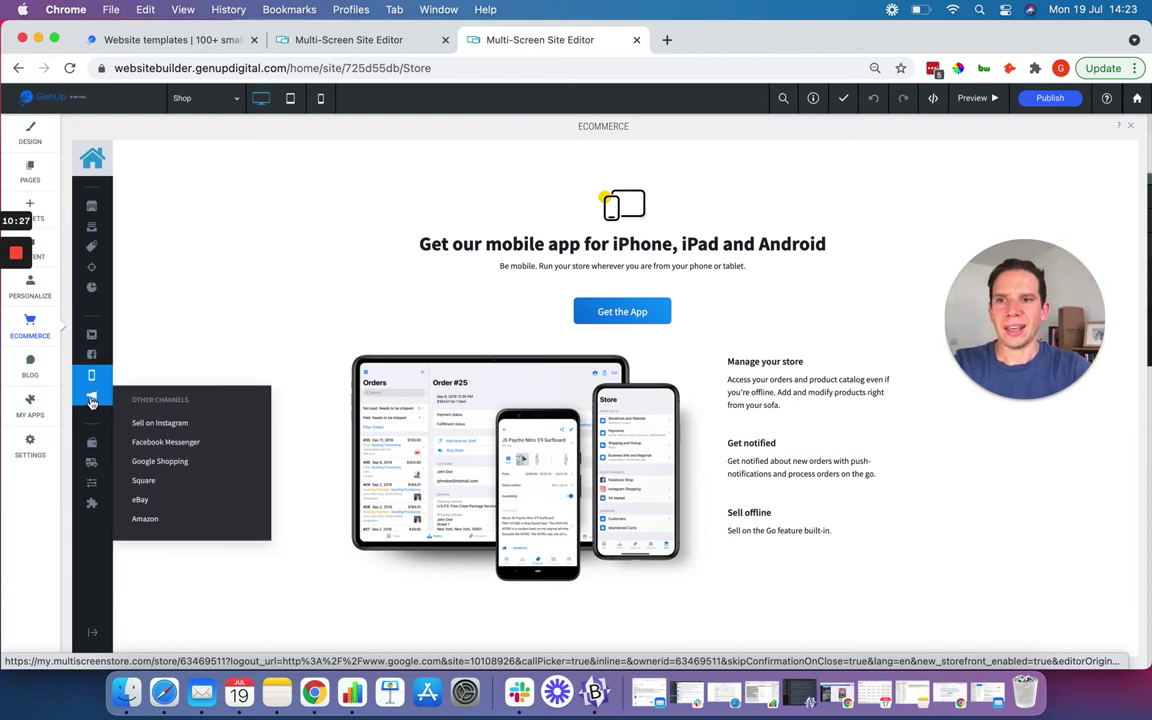
click(160, 422)
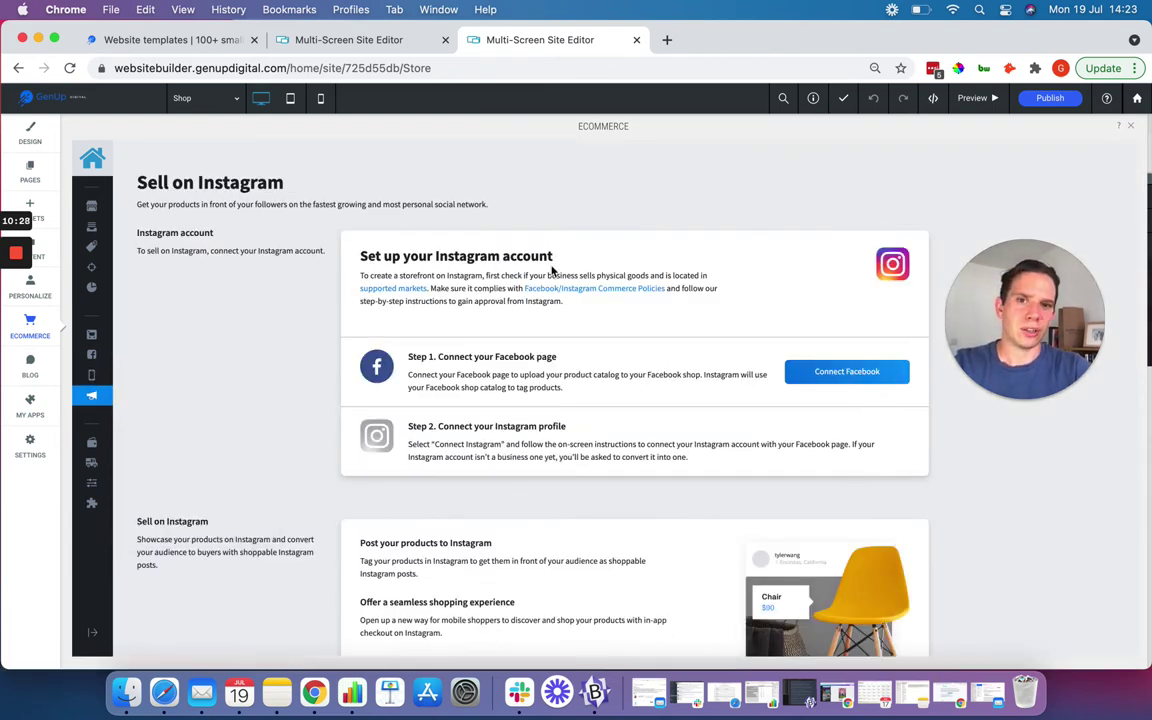
scroll(352, 311, down, 5)
scroll(352, 311, down, 5)
scroll(327, 424, up, 10)
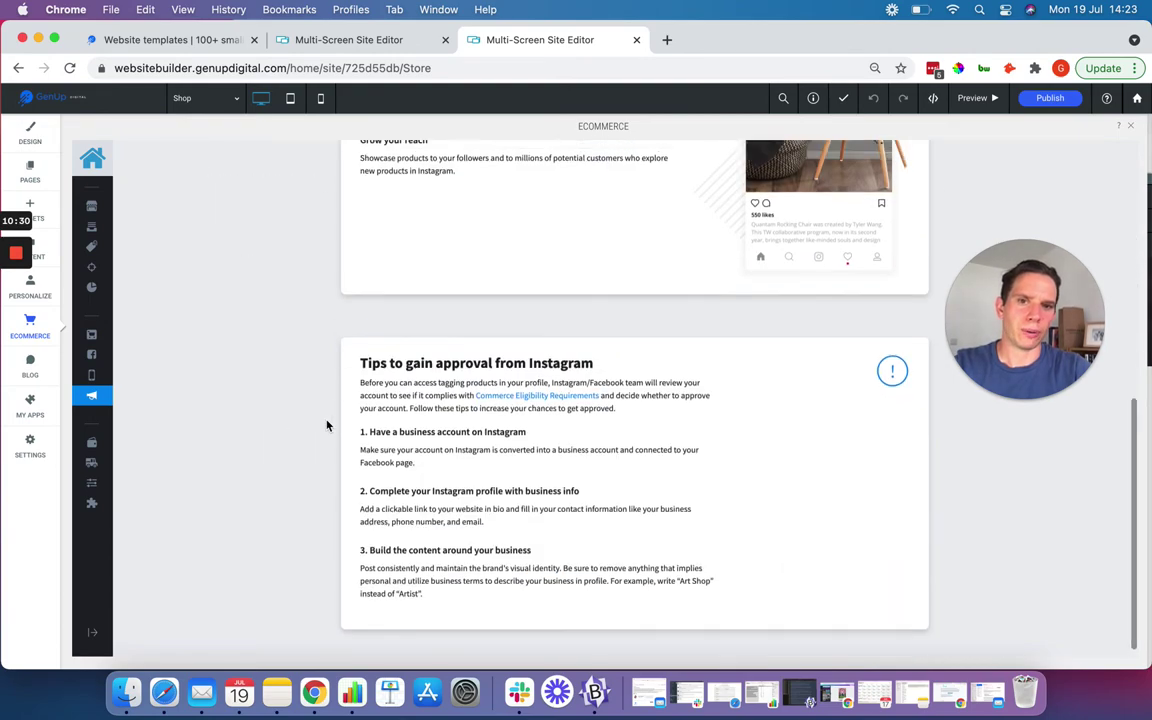
Step: Review the store's payment settings, covering cash, Stripe, Square, PayPal, manual methods and the other payment processors
click(95, 447)
scroll(300, 412, down, 2)
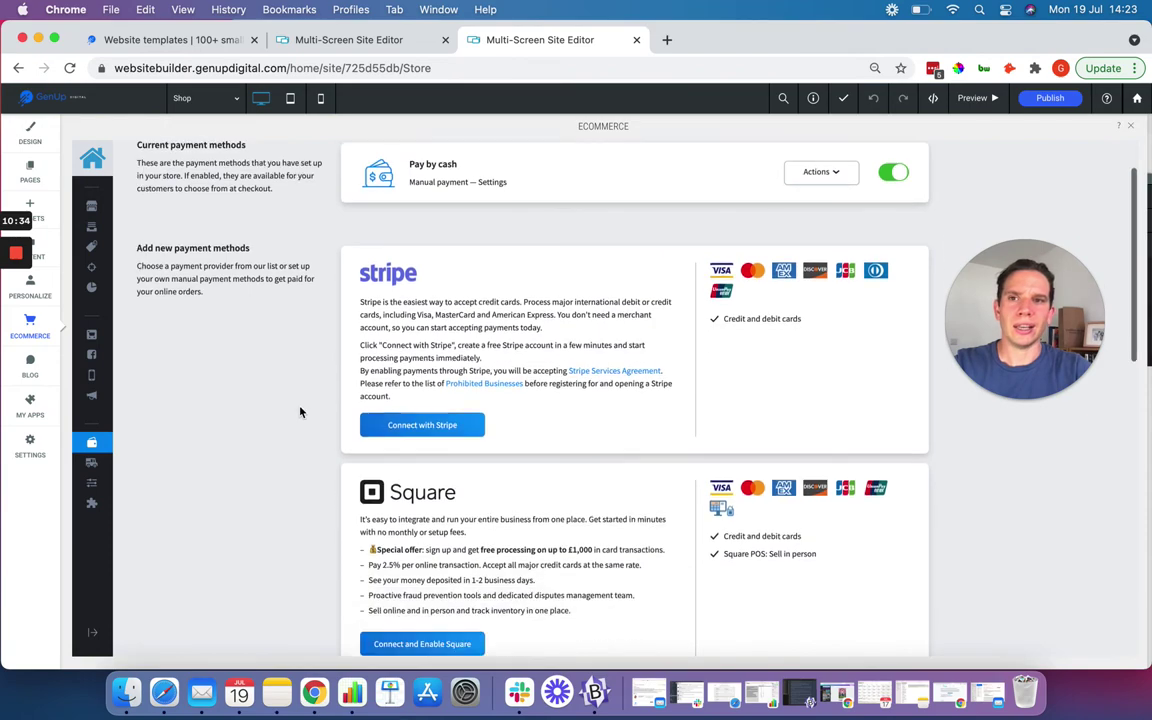
scroll(300, 412, down, 10)
scroll(300, 412, up, 10)
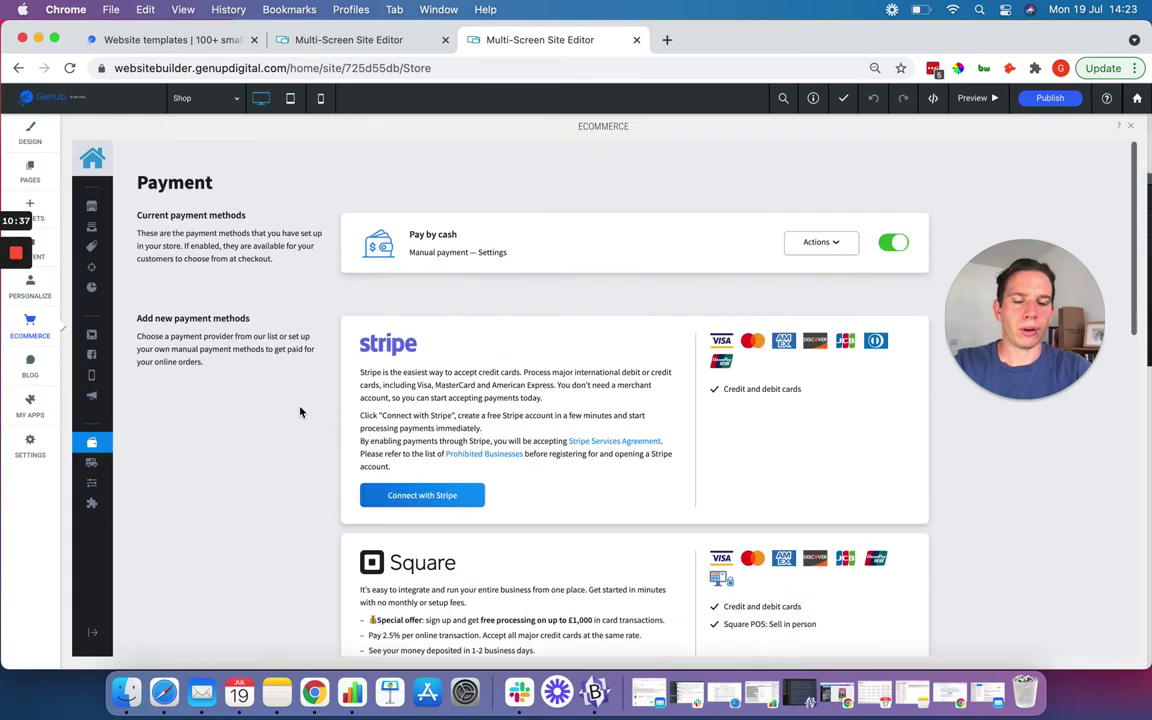
scroll(303, 336, down, 2)
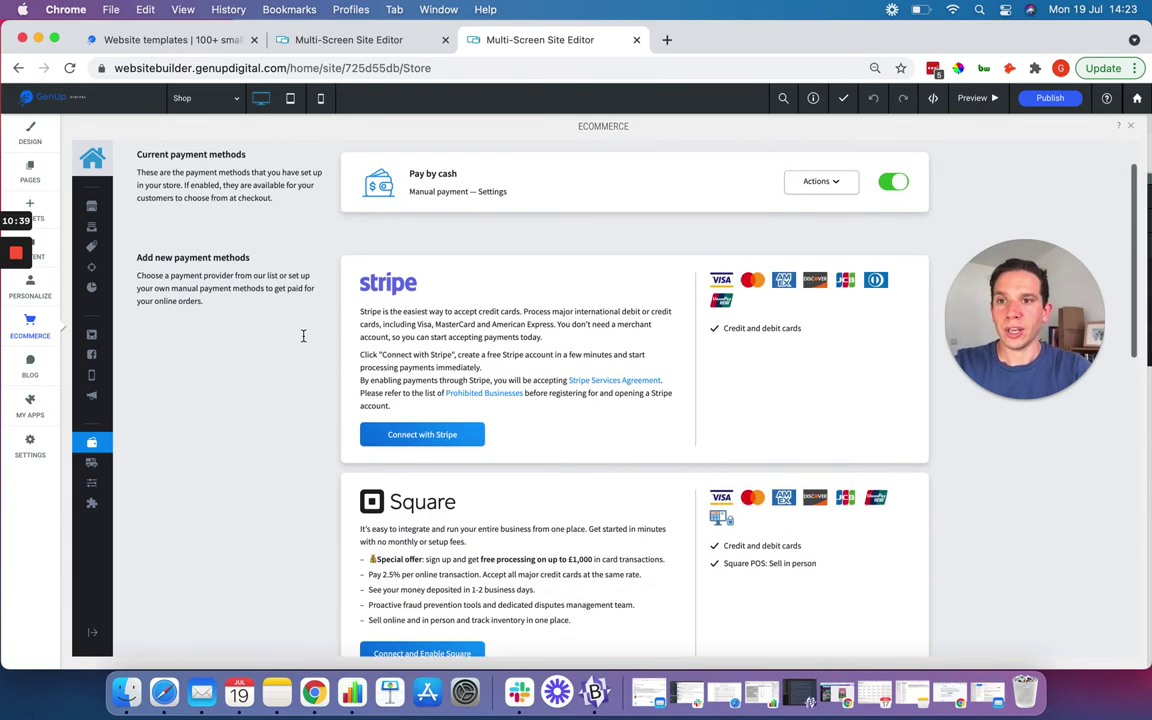
scroll(303, 336, up, 1)
scroll(290, 386, down, 1)
scroll(292, 386, up, 1)
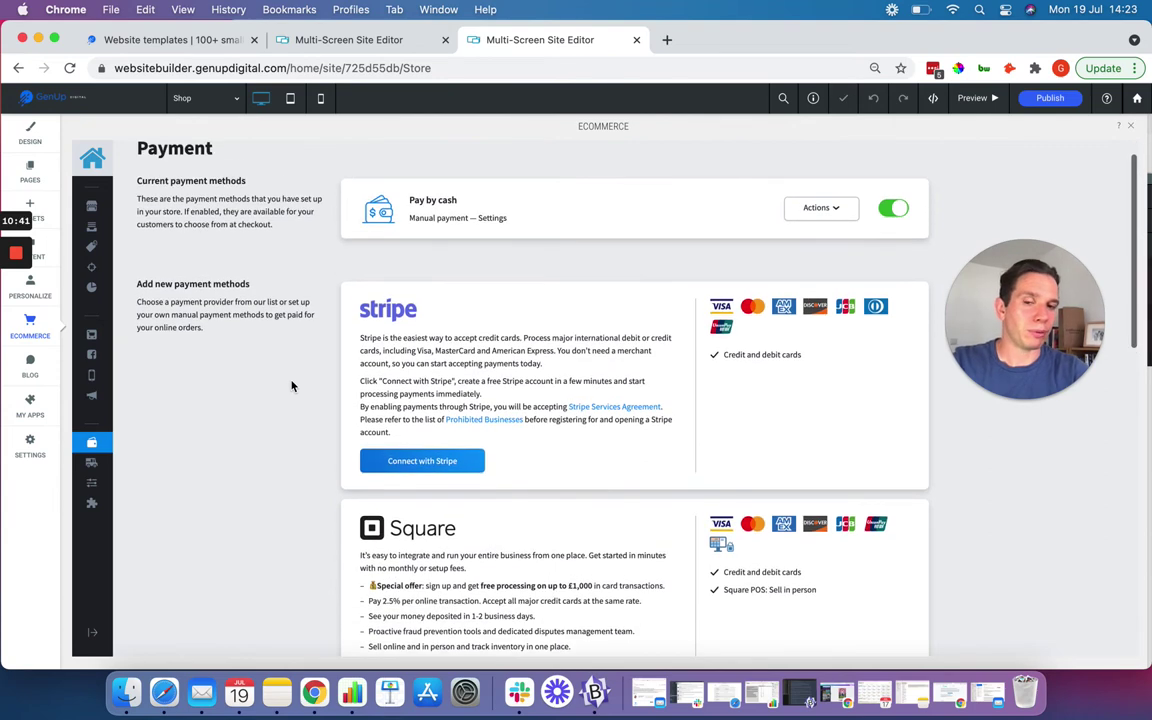
scroll(235, 348, down, 6)
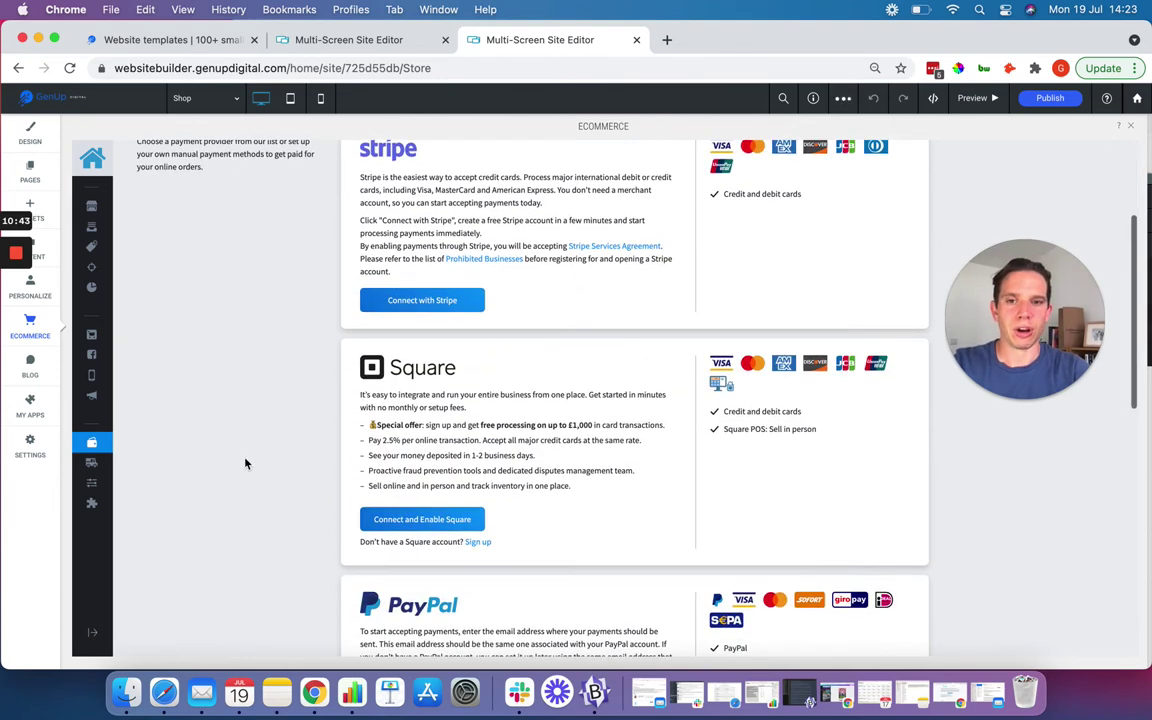
scroll(355, 486, down, 4)
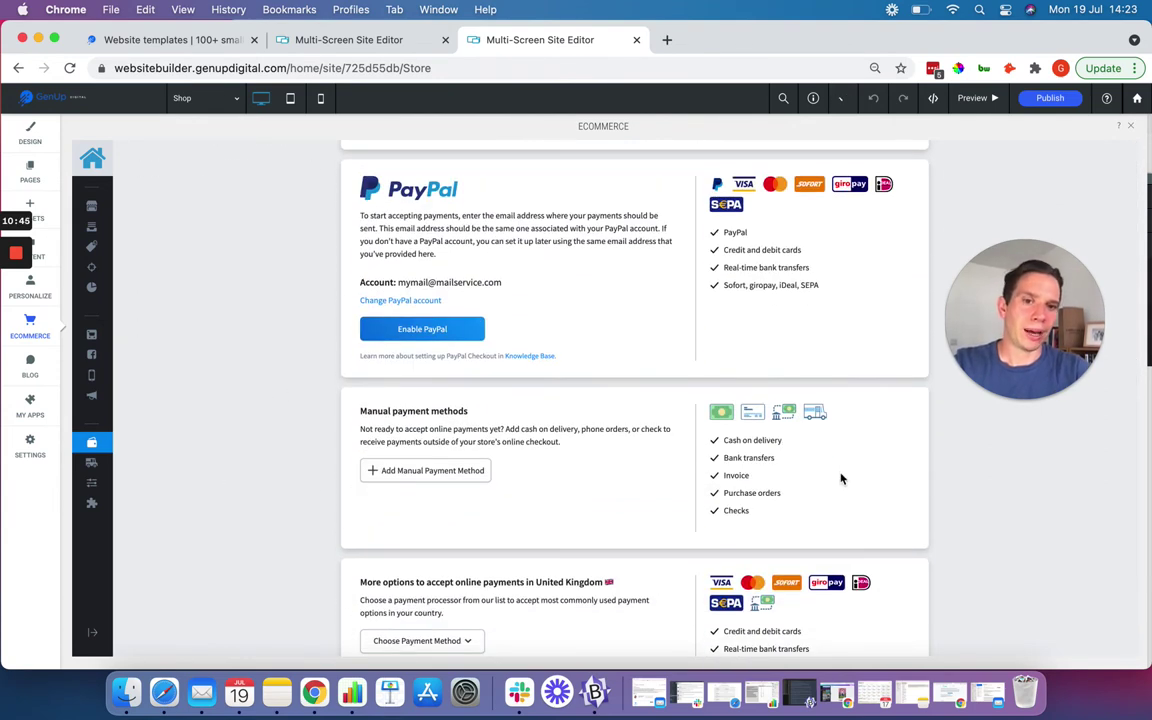
scroll(327, 468, down, 5)
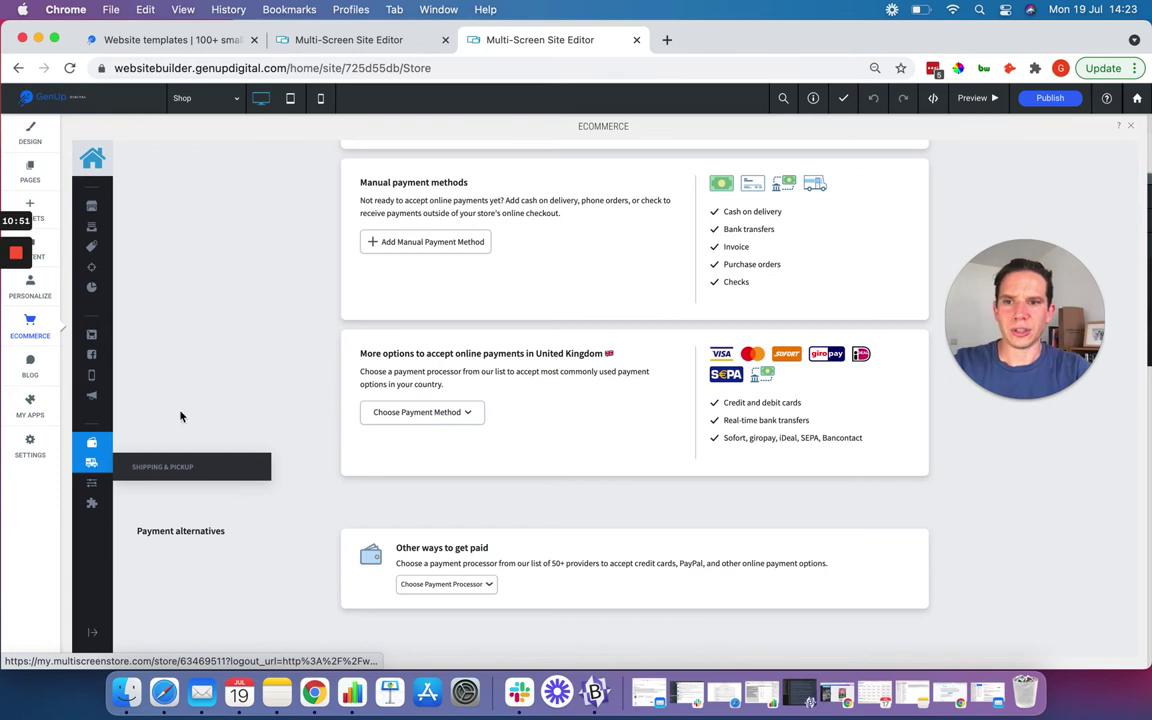
Step: Review the store's options for adding shipping, local delivery and self pickup
click(200, 466)
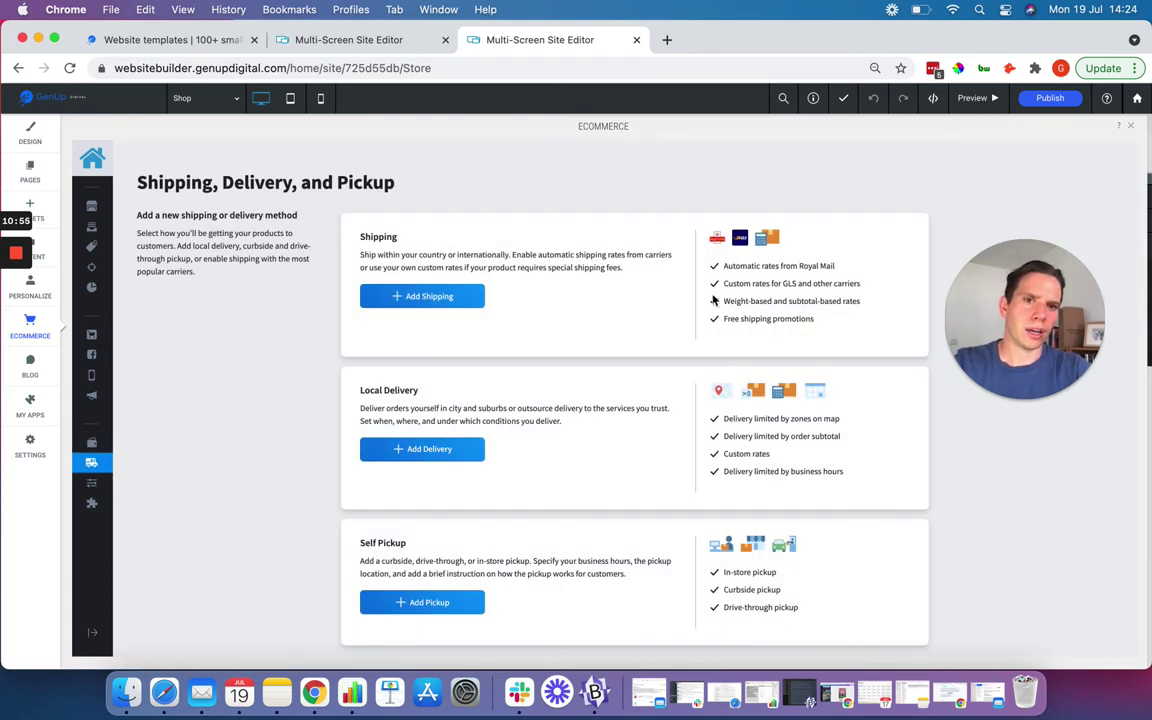
scroll(568, 344, down, 1)
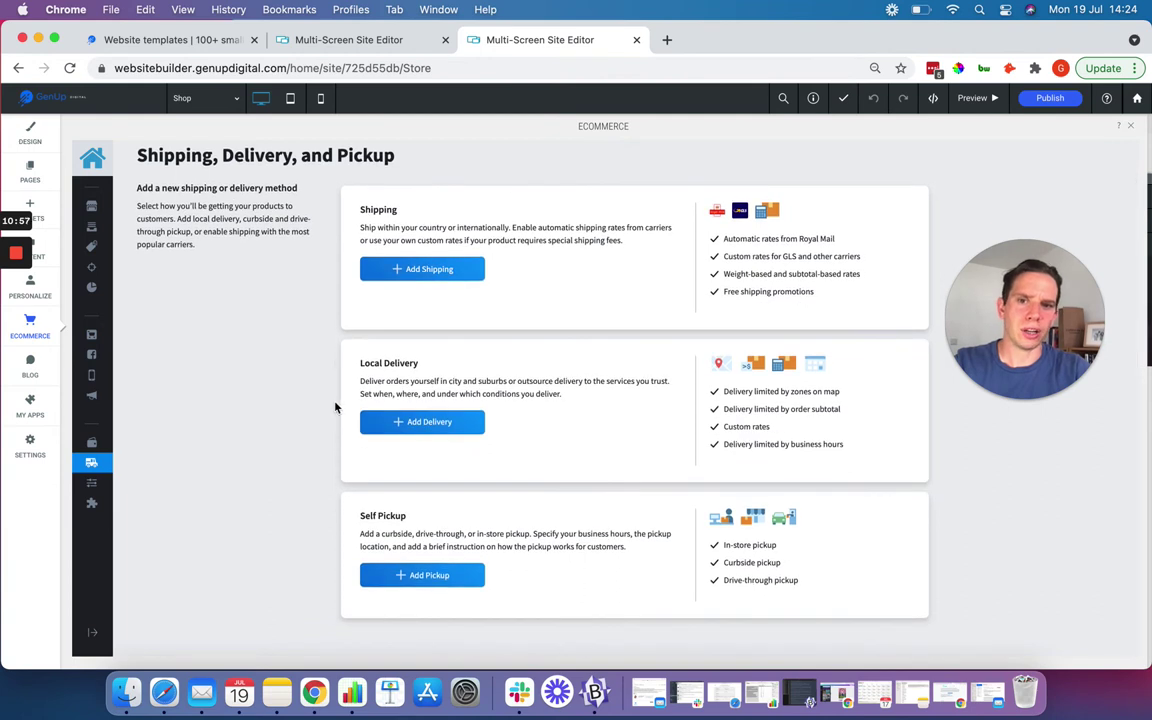
mouse_move(93, 492)
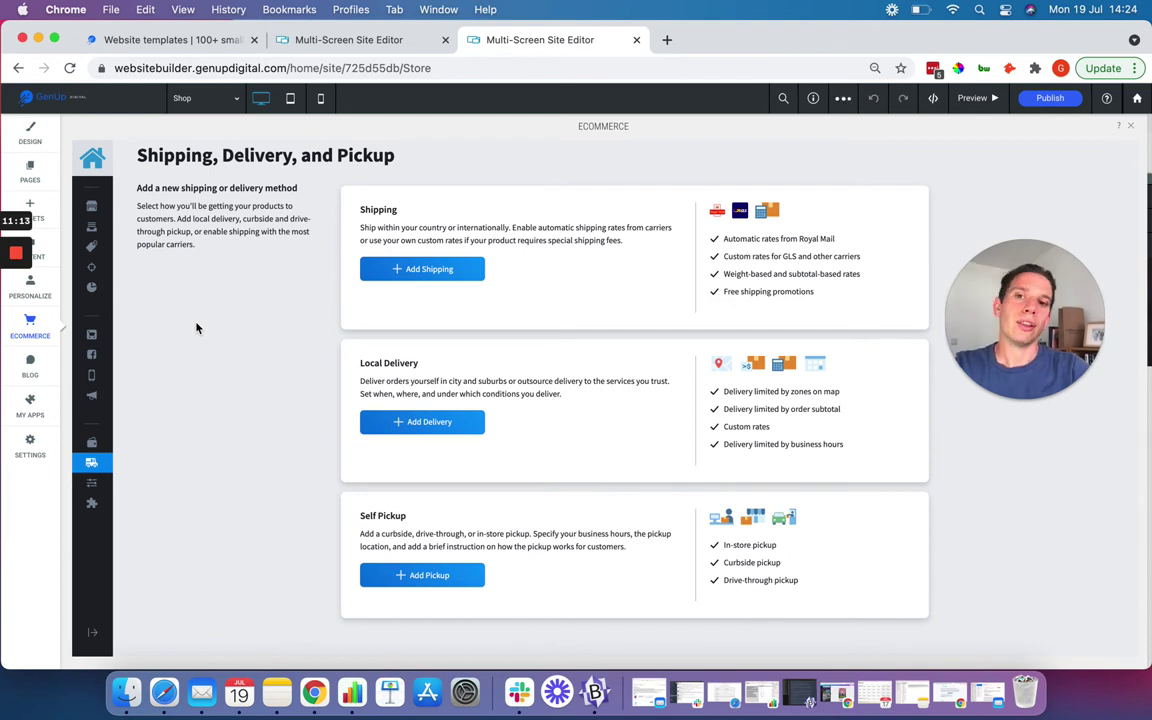
Step: Return to the store dashboard, then leave store management and close the ecommerce panel to show the Shop page in the editor
click(91, 205)
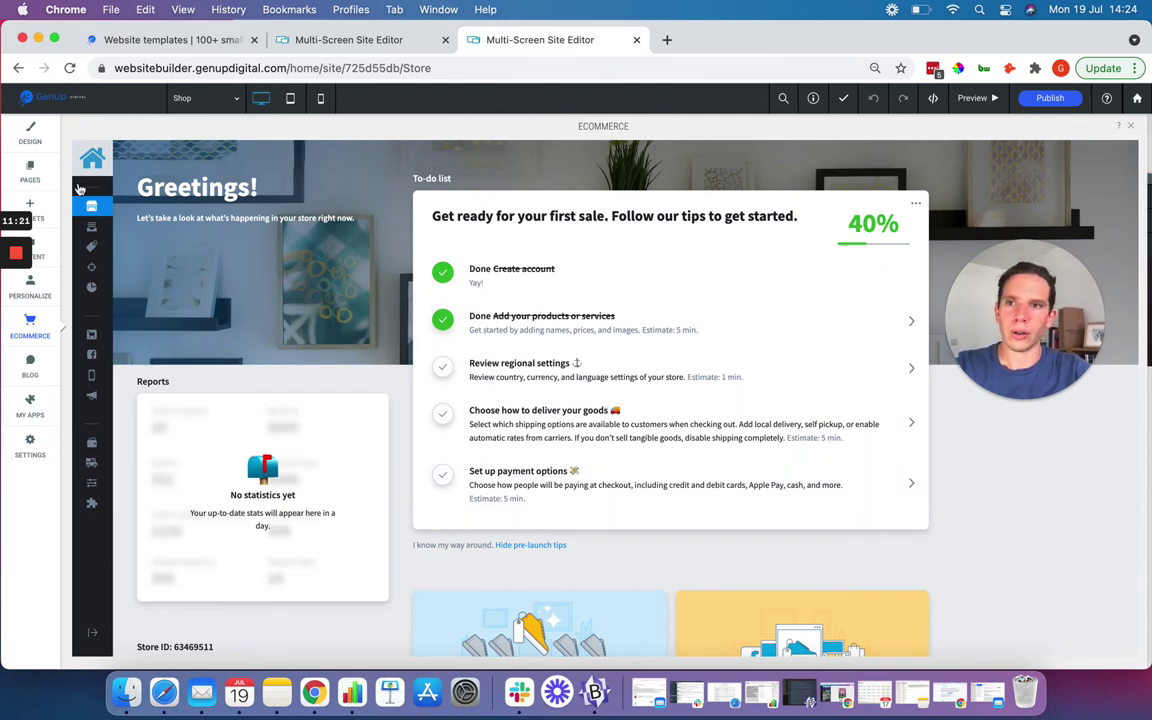
click(30, 325)
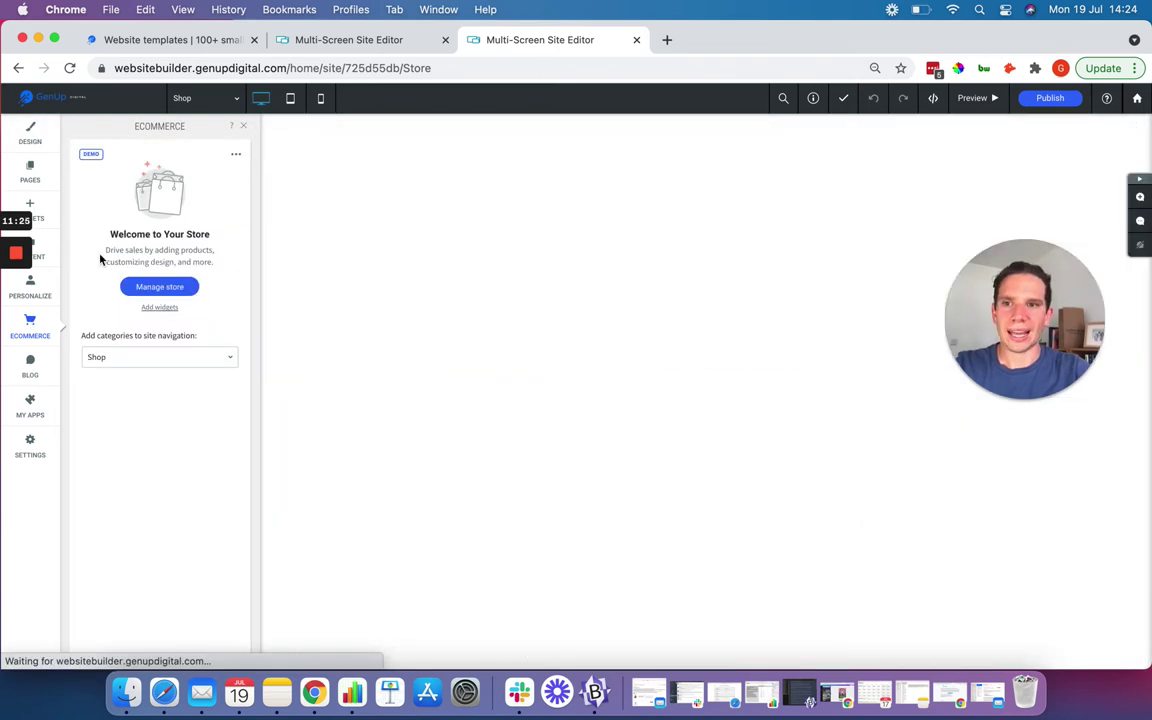
click(245, 128)
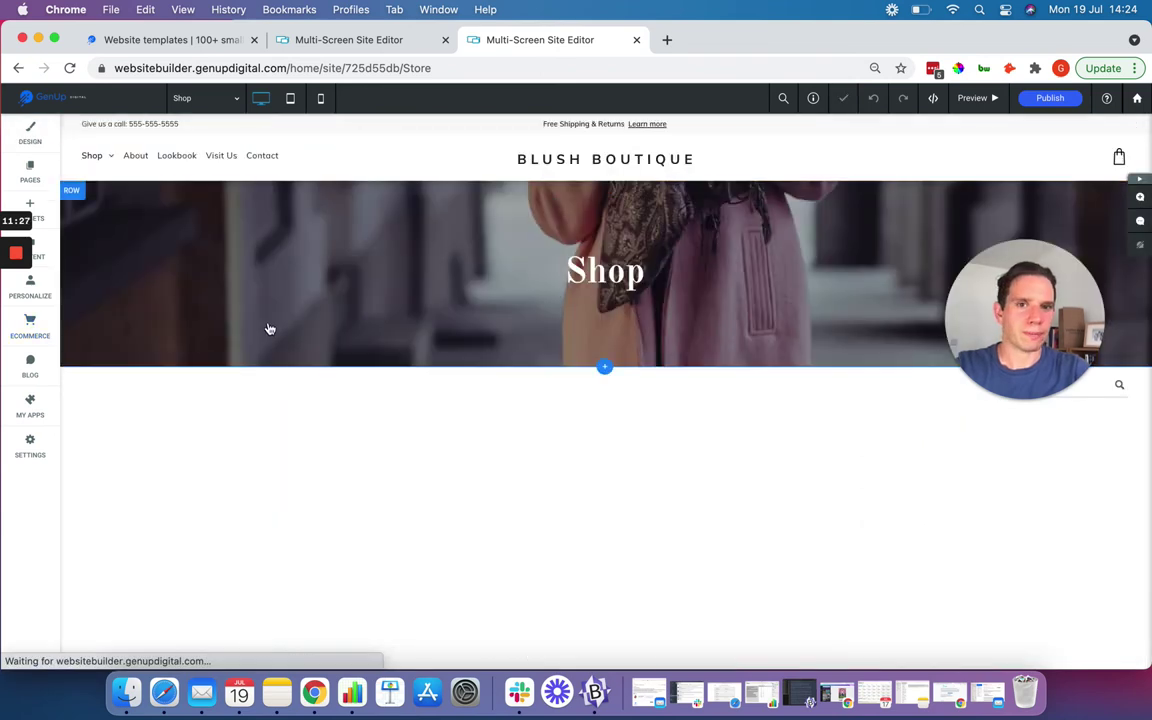
Step: Look over the Shop page from its header and banner down to the category images and footer
scroll(136, 330, down, 3)
scroll(134, 329, down, 2)
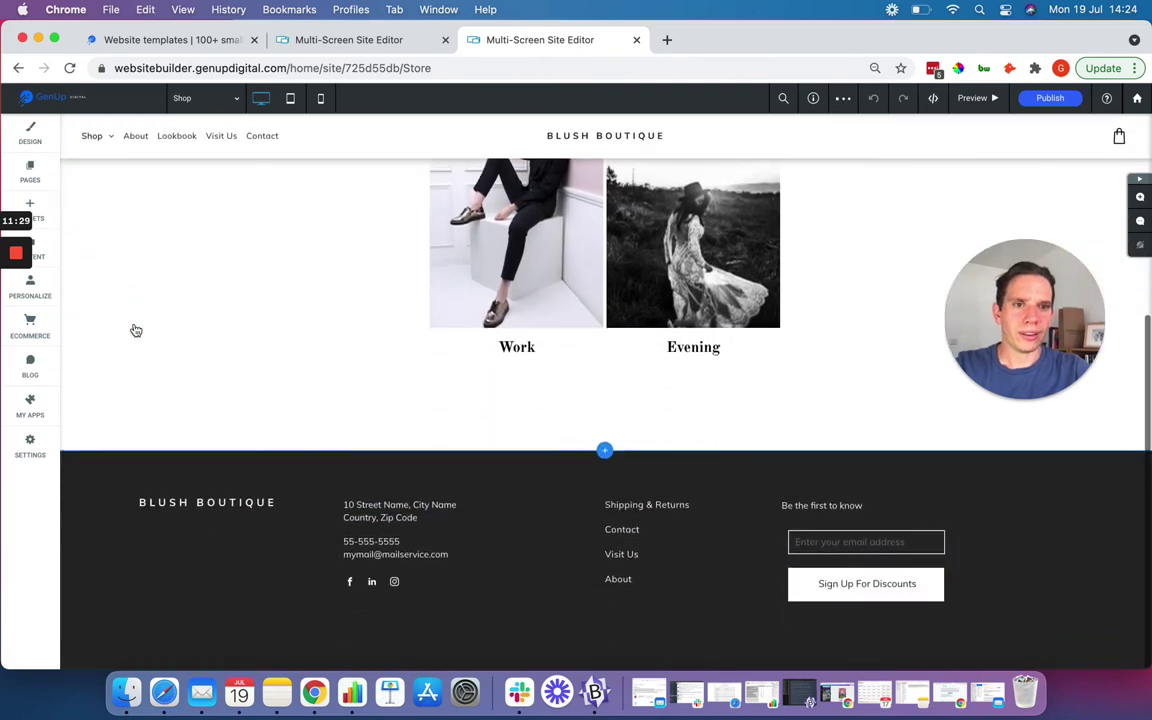
scroll(134, 329, up, 5)
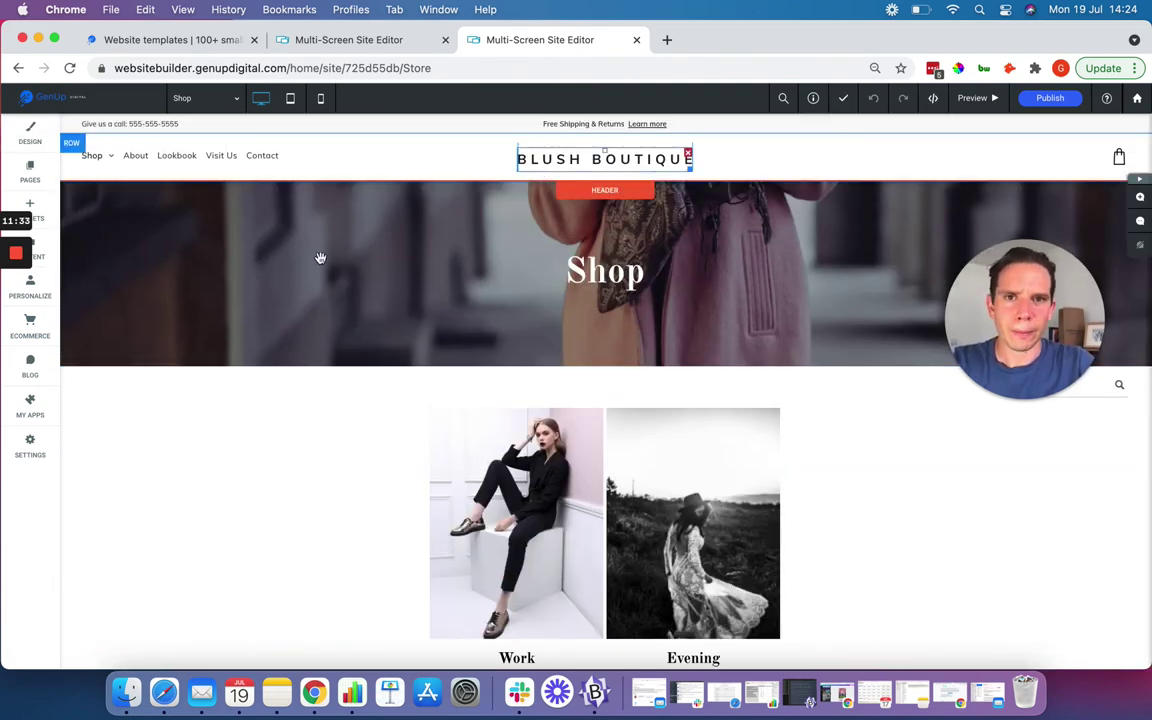
click(560, 166)
click(237, 261)
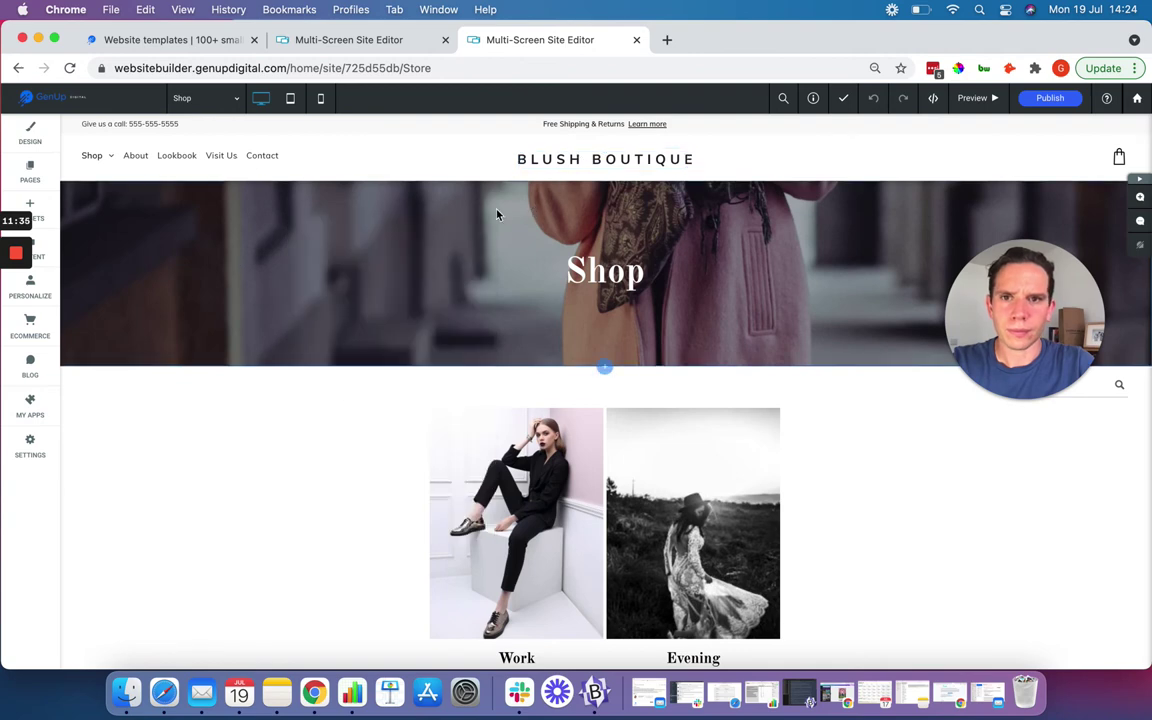
Step: Open the About page and look through its banner, introduction and story sections
click(136, 156)
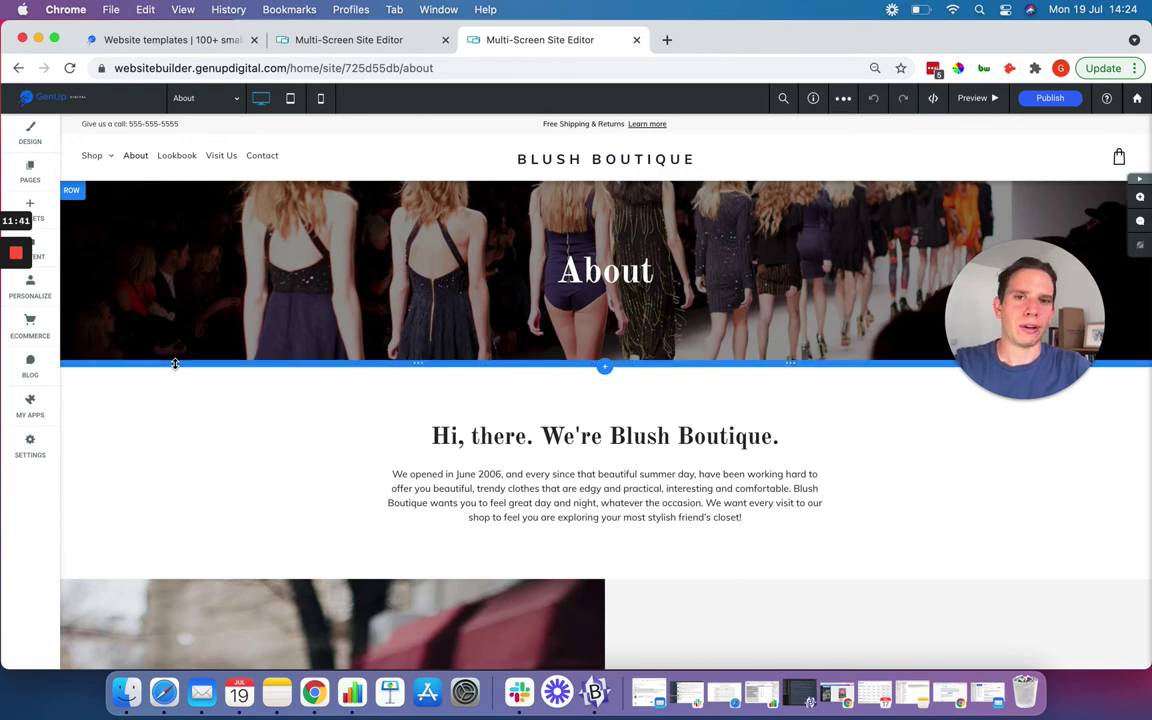
scroll(243, 355, down, 10)
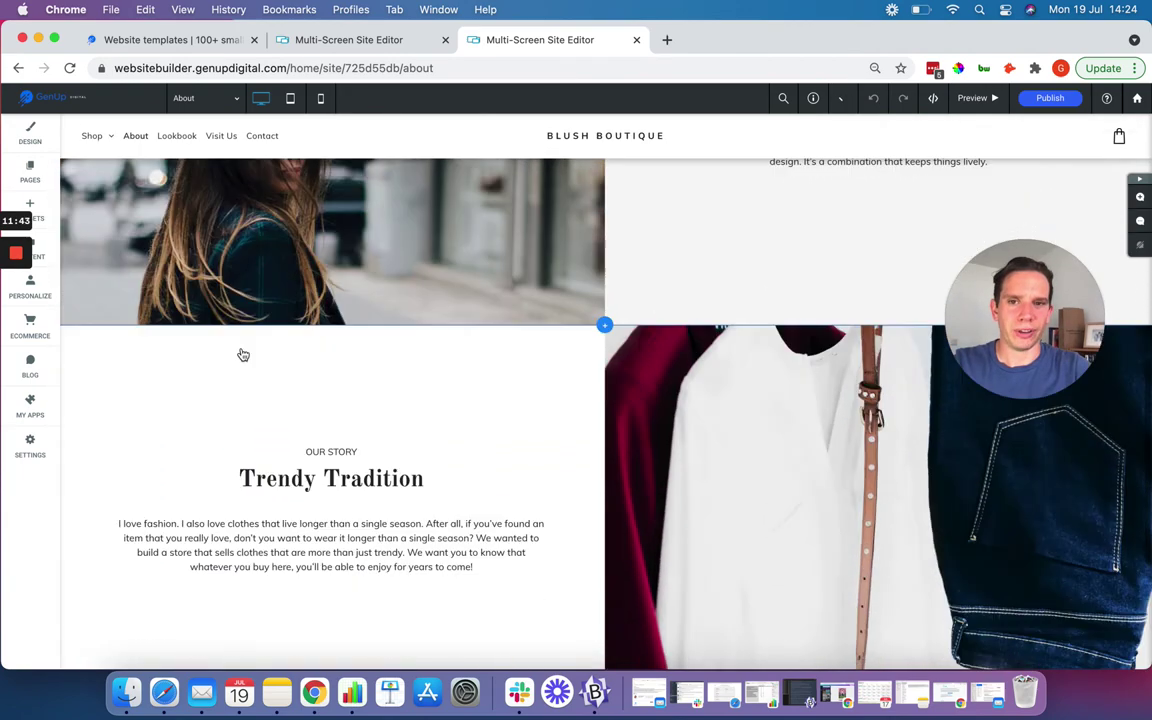
scroll(243, 355, down, 3)
scroll(241, 354, up, 15)
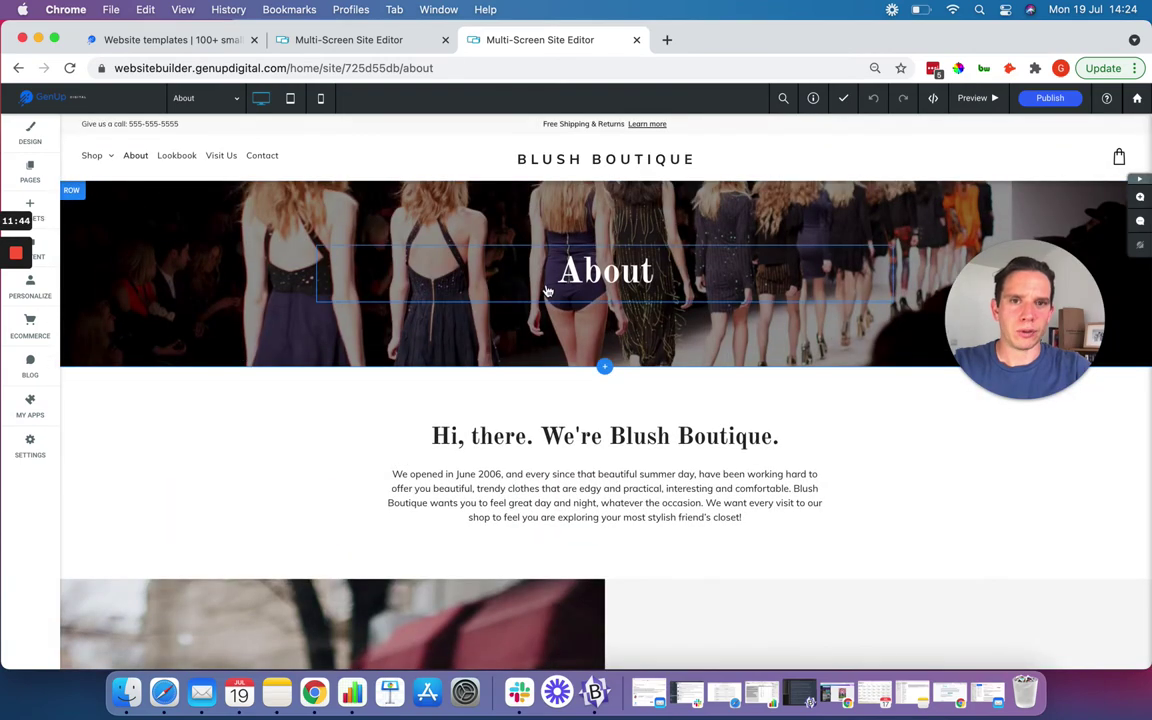
Step: Edit the About page's banner heading by deleting its last two letters and retyping "ut"
click(626, 270)
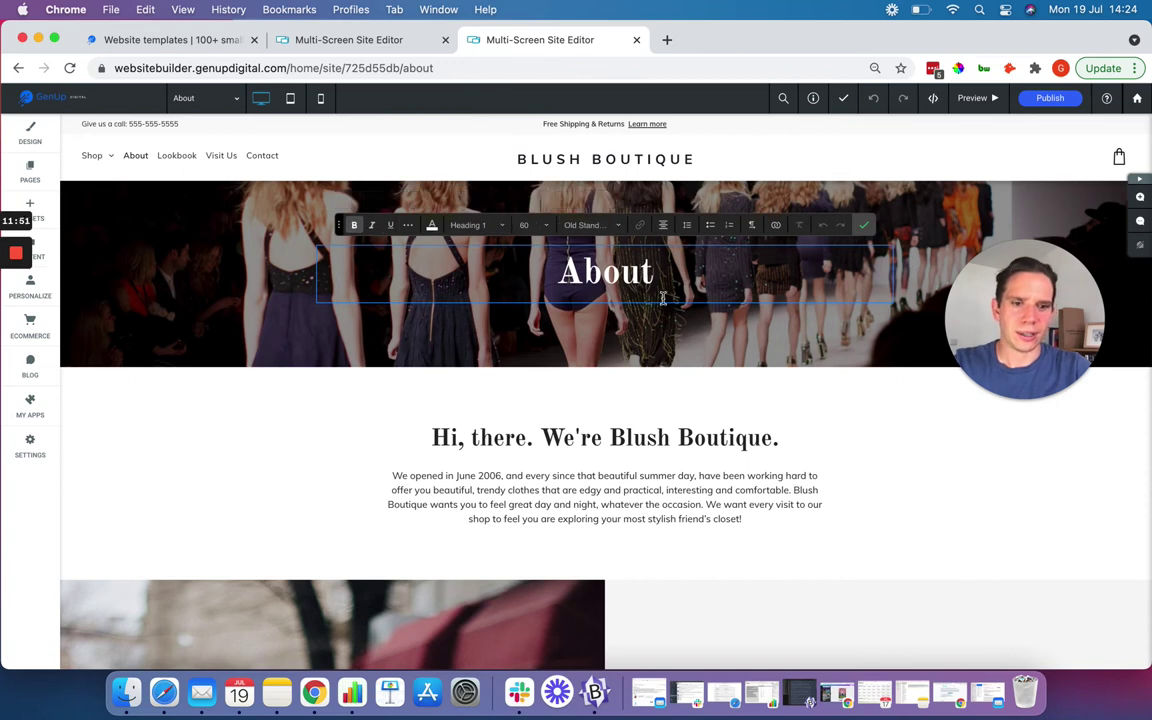
key(BackSpace)
key(BackSpace)
text(ut)
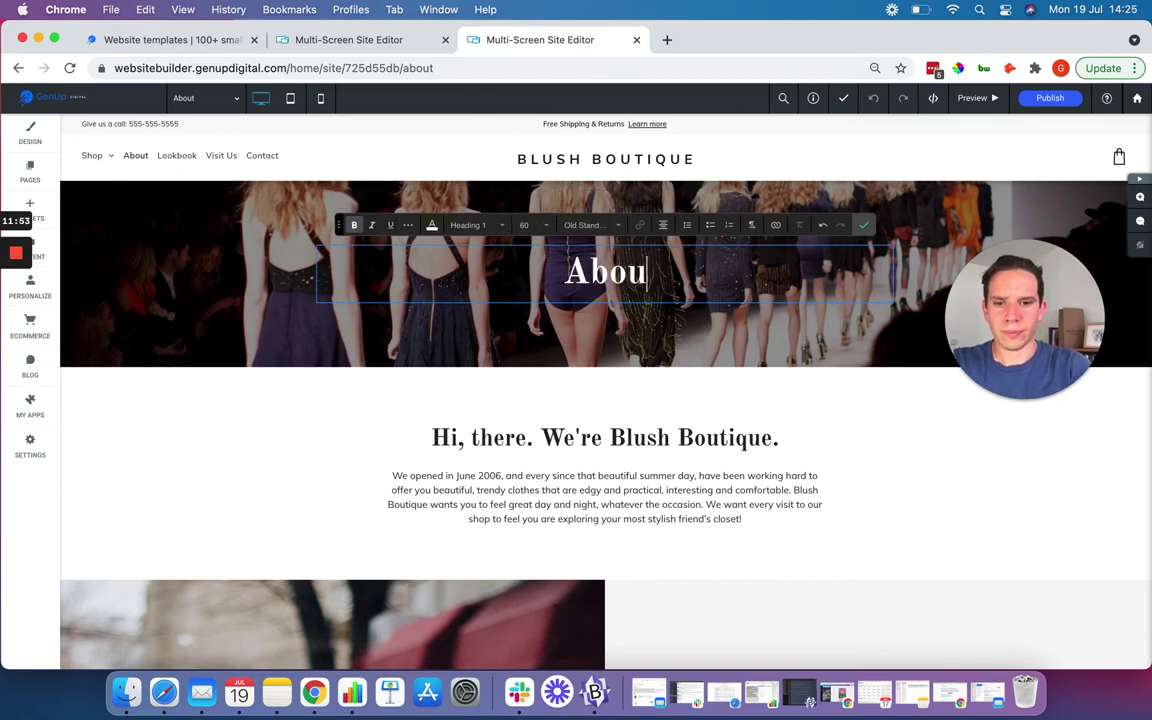
click(320, 473)
Step: Open the background image picker for the photo column beside "Meet the Designer" and browse the site images
scroll(311, 445, down, 7)
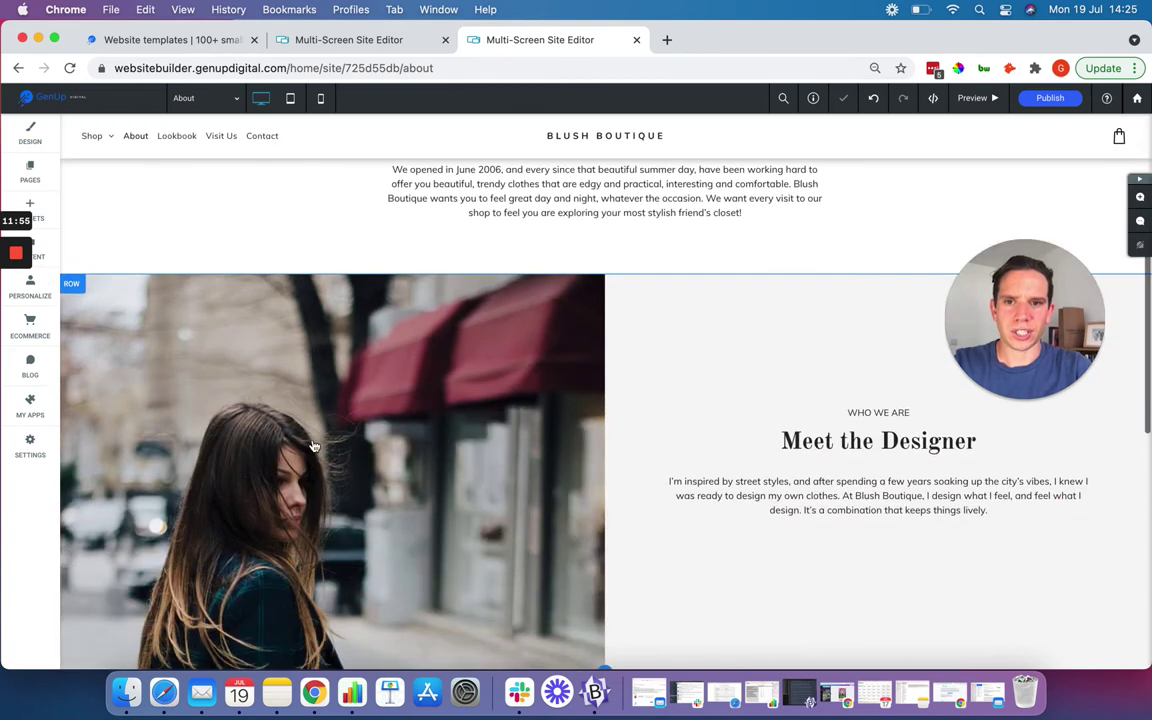
click(273, 375)
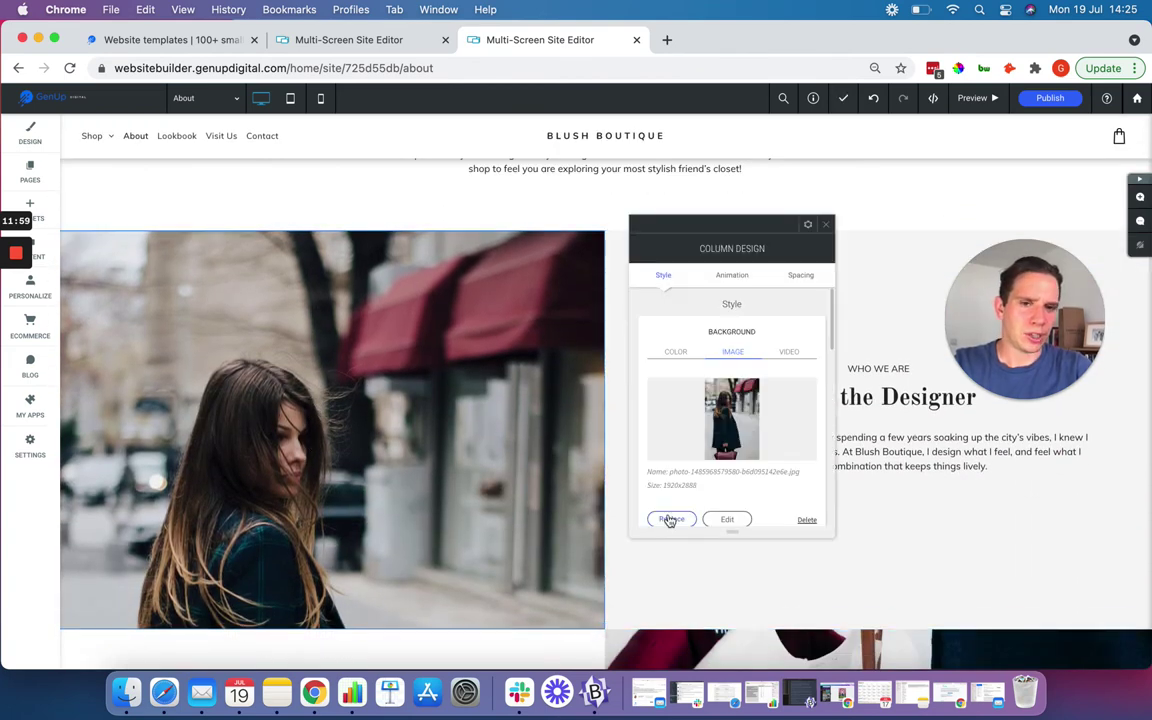
scroll(670, 494, down, 2)
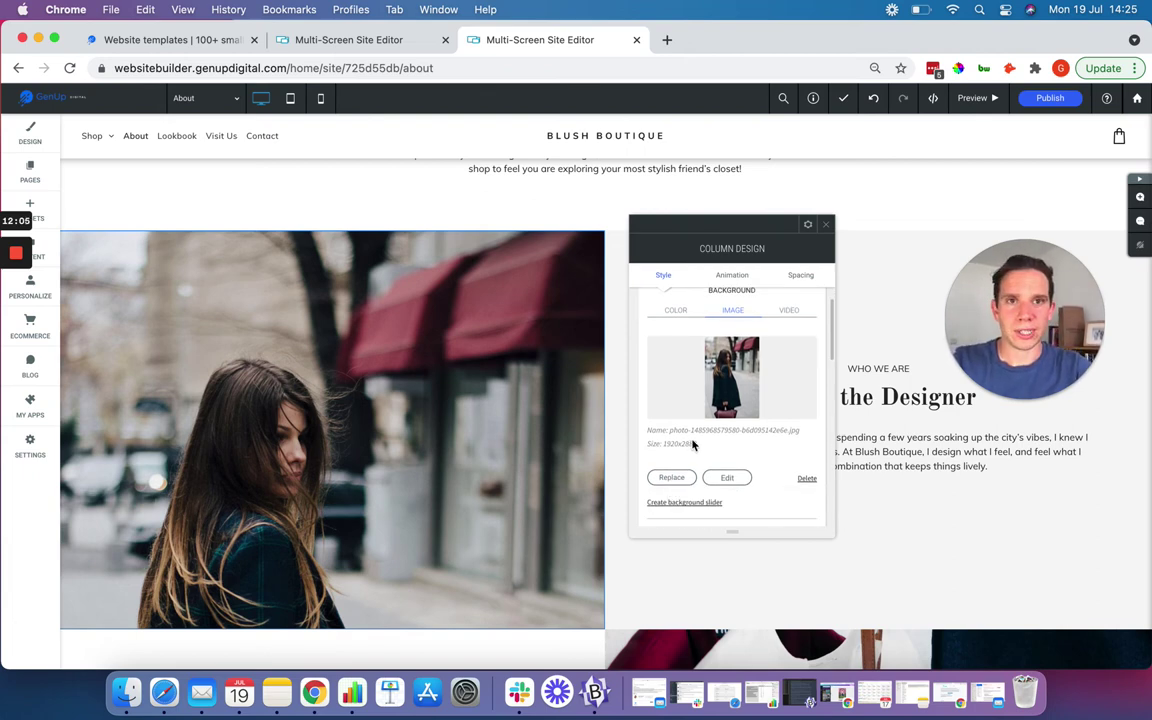
click(672, 479)
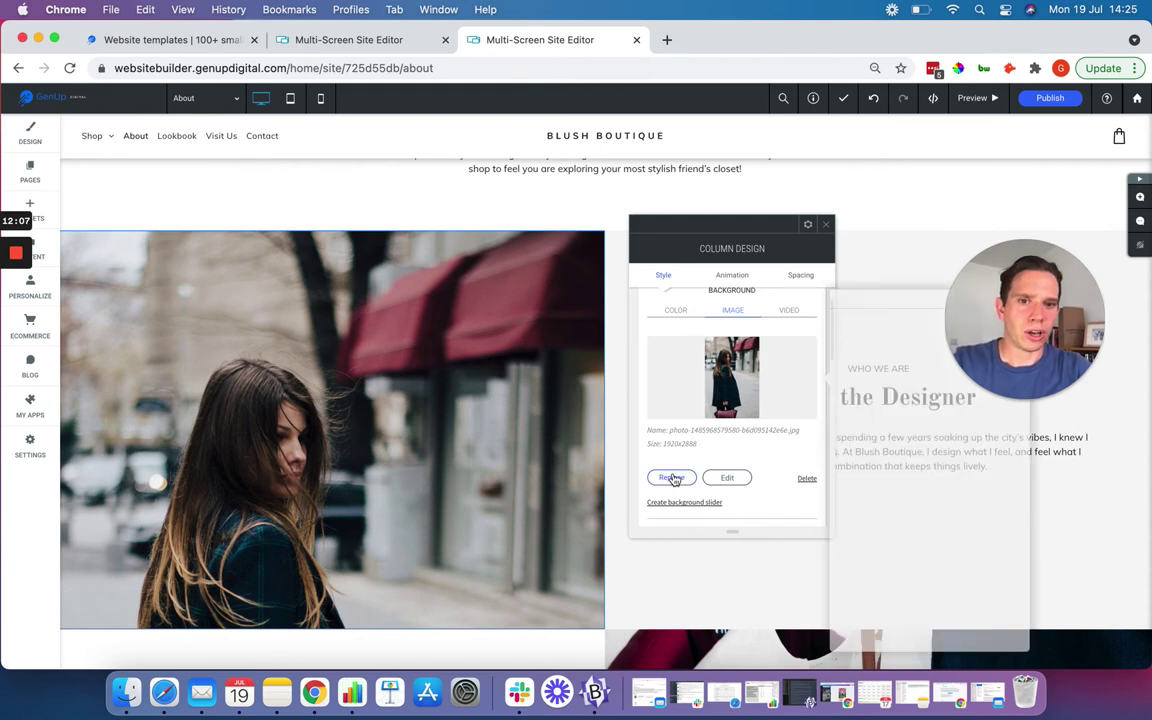
drag(647, 234, 456, 228)
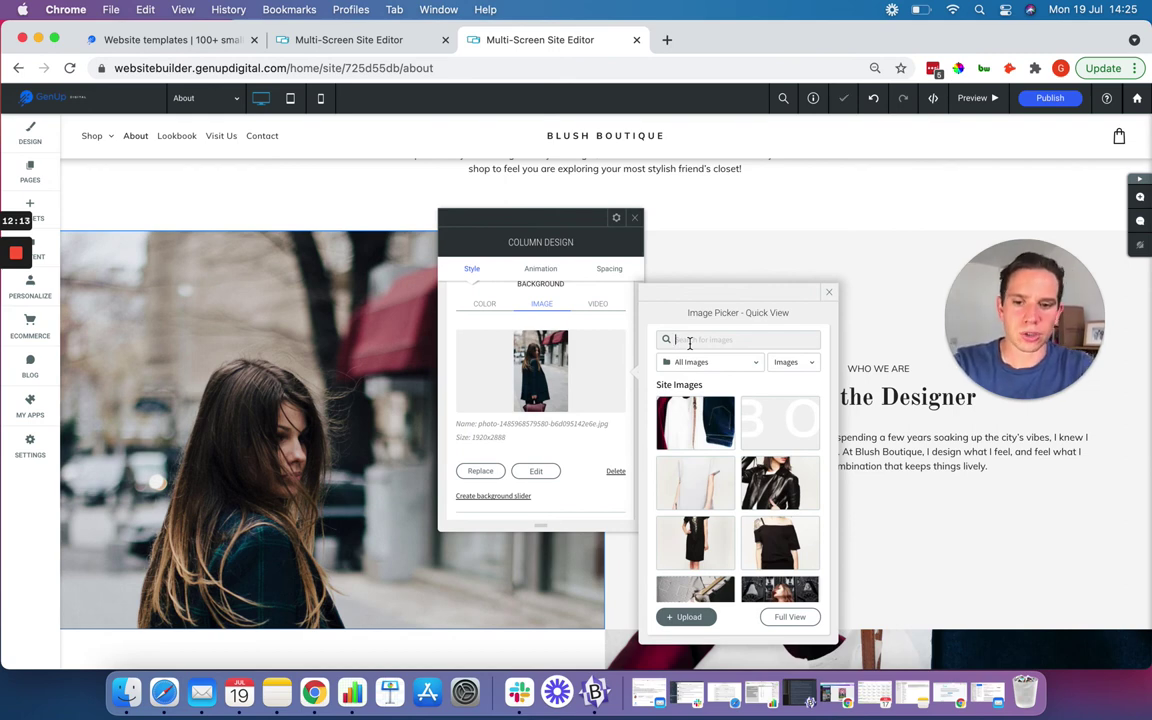
scroll(740, 480, down, 5)
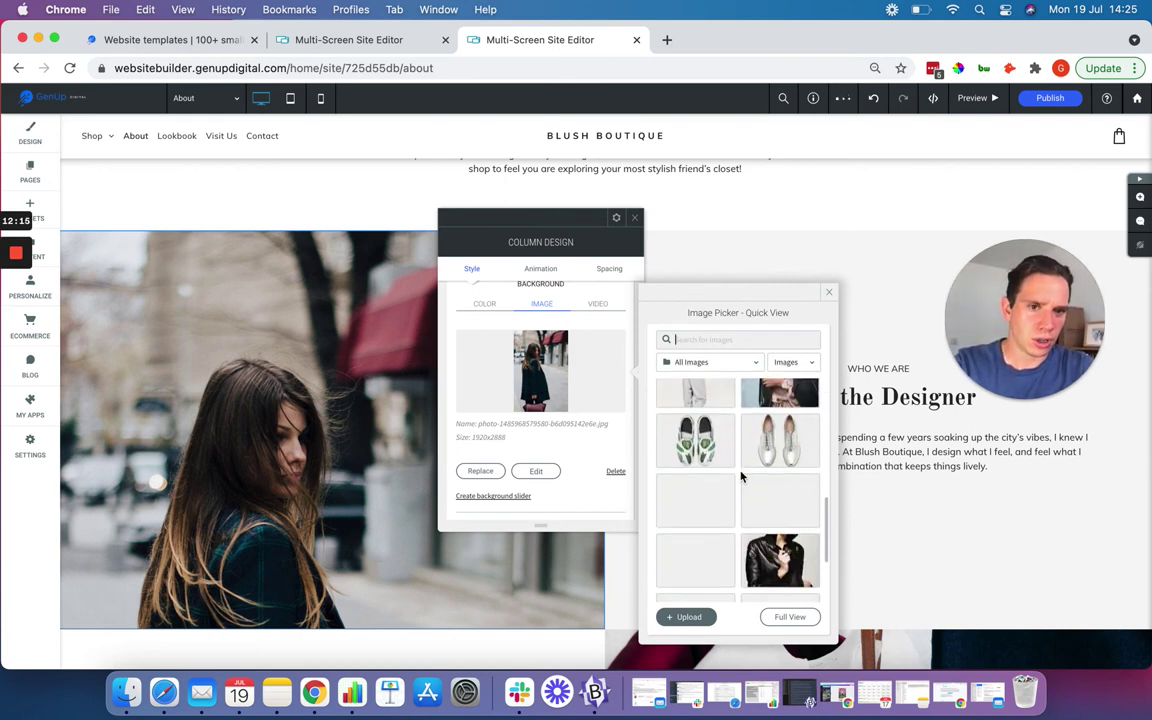
scroll(740, 480, up, 5)
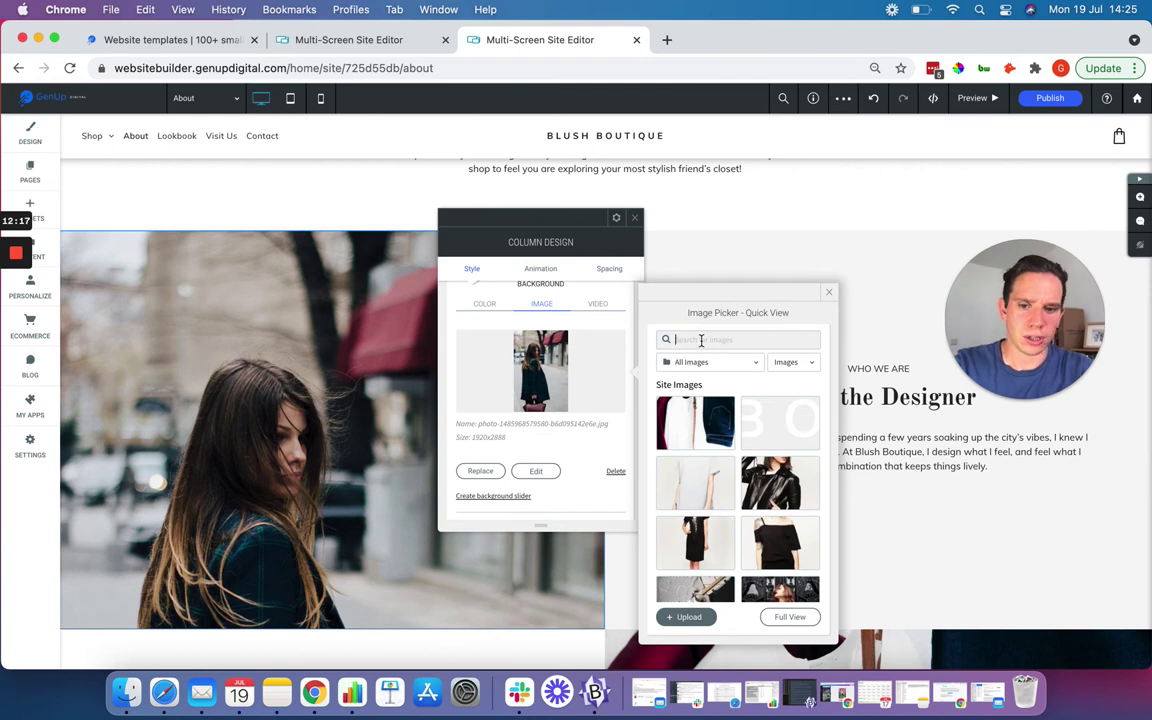
Step: Search the image picker for "tshirts", browse the free images, and close the picker and column design without replacing the photo
click(701, 340)
text(b)
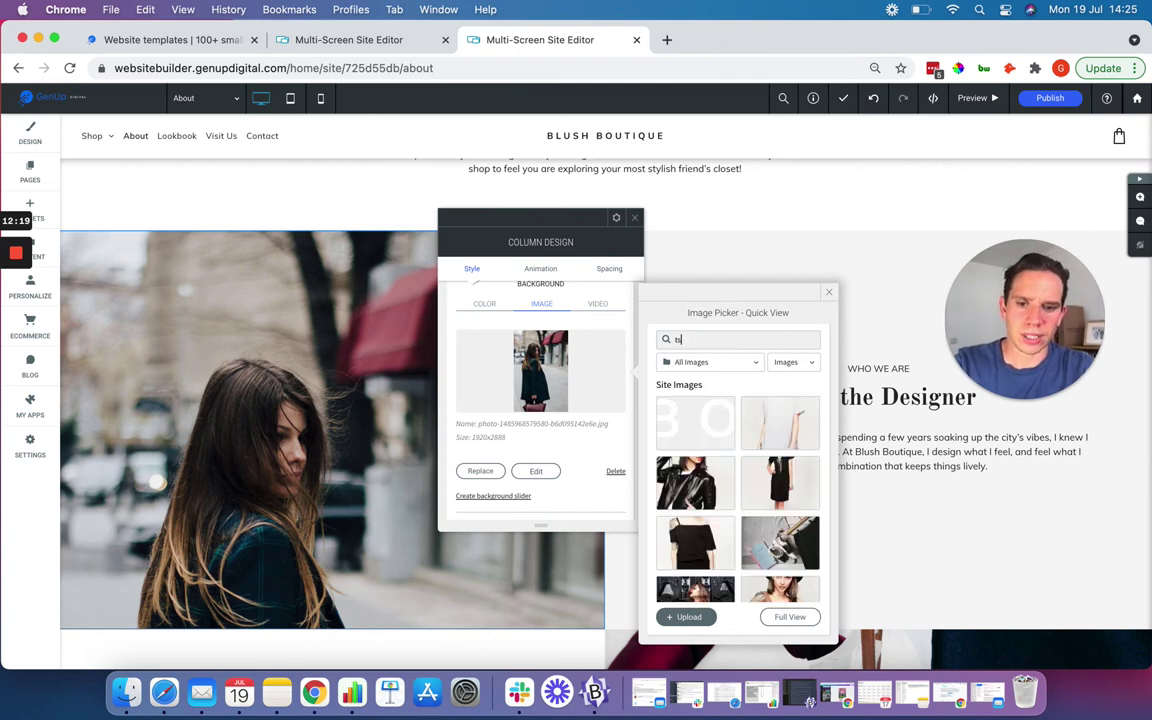
text(shirts)
key(Return)
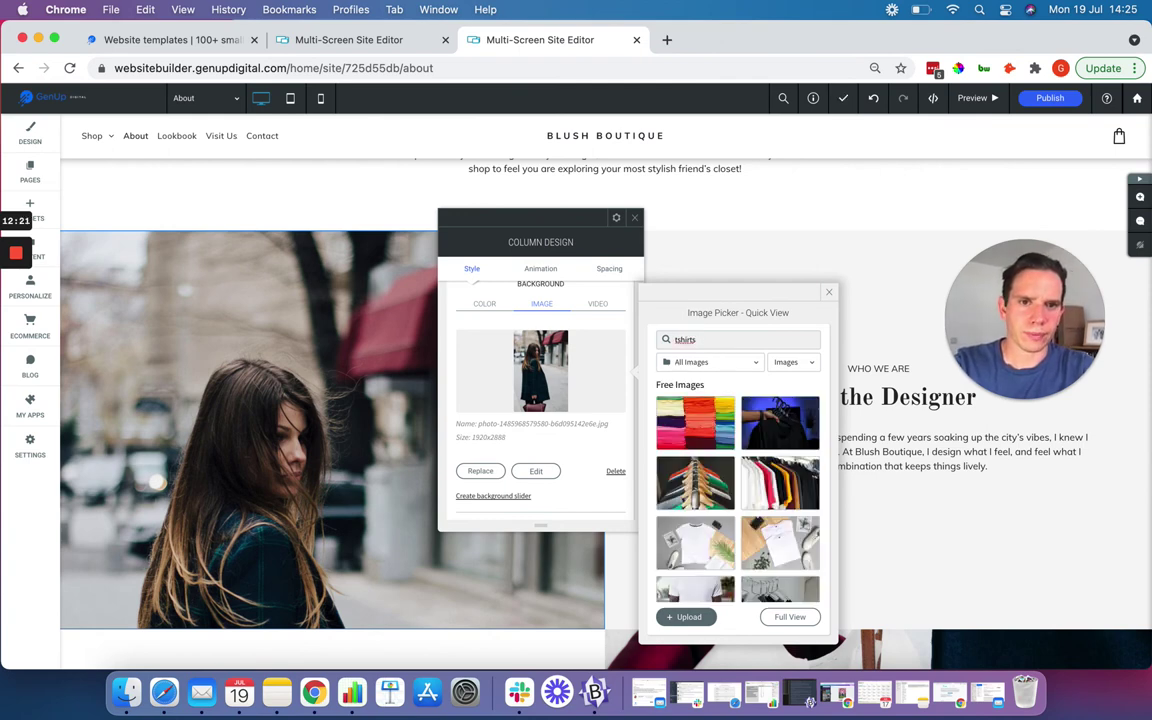
scroll(735, 412, down, 5)
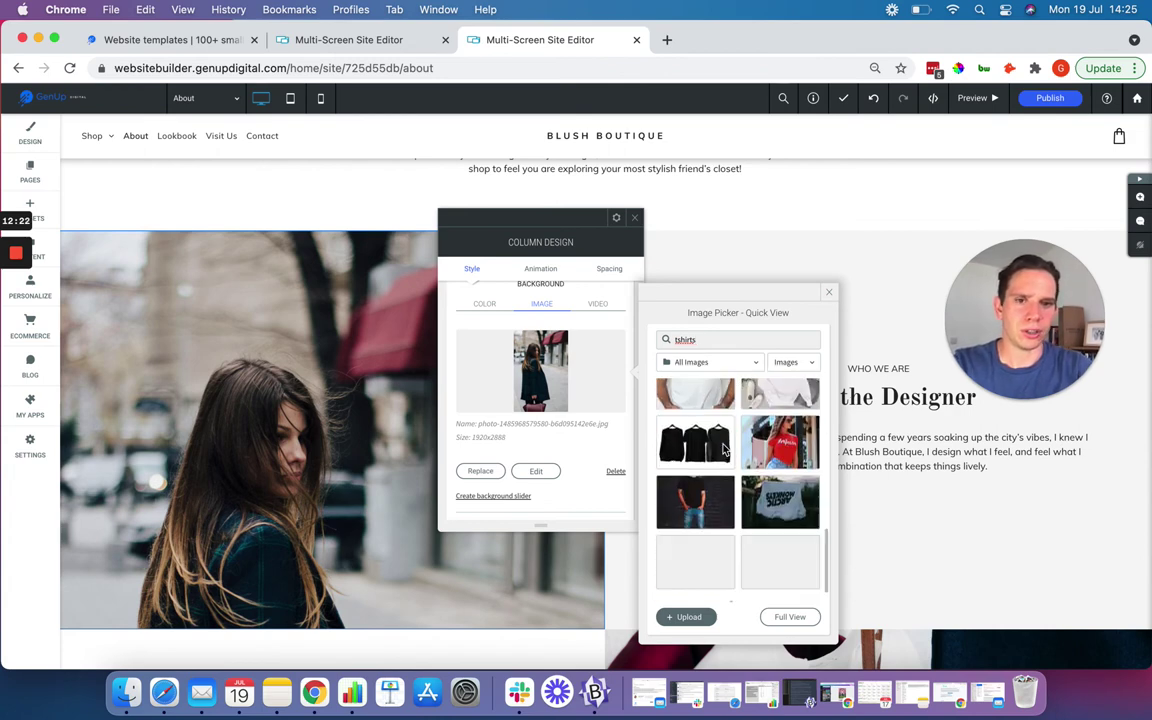
scroll(735, 412, up, 5)
click(827, 291)
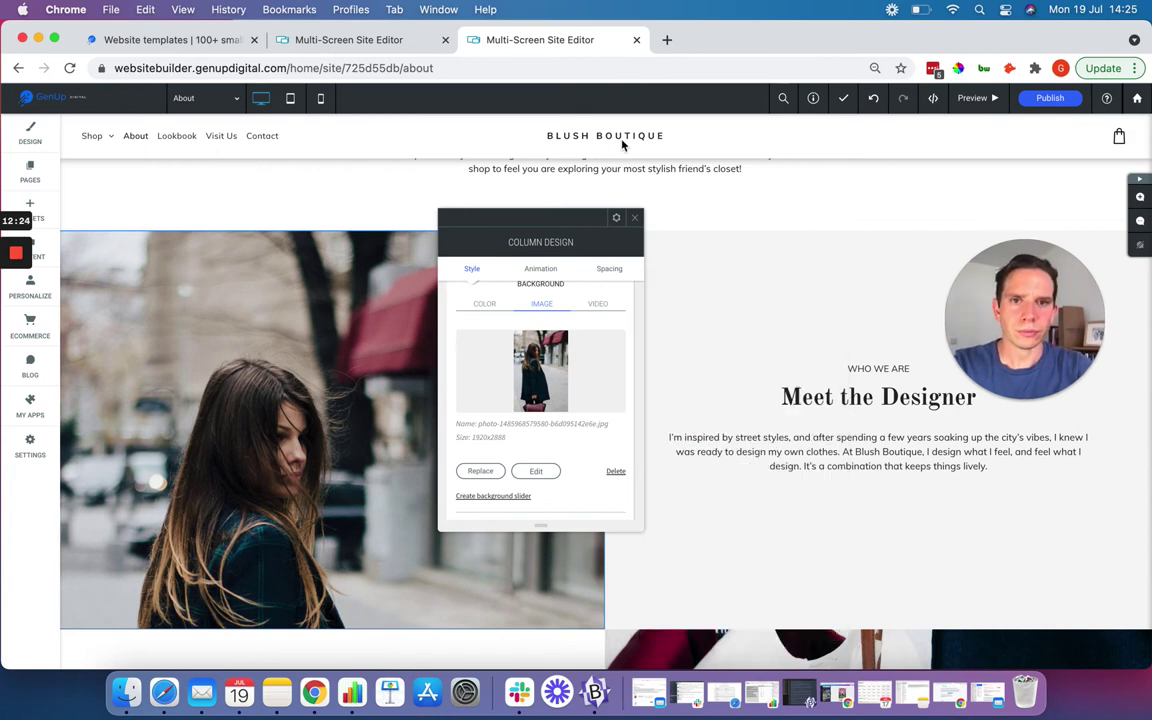
click(637, 218)
Step: Look over the About page's story section and the site's page list, then return to the About banner
scroll(437, 442, down, 3)
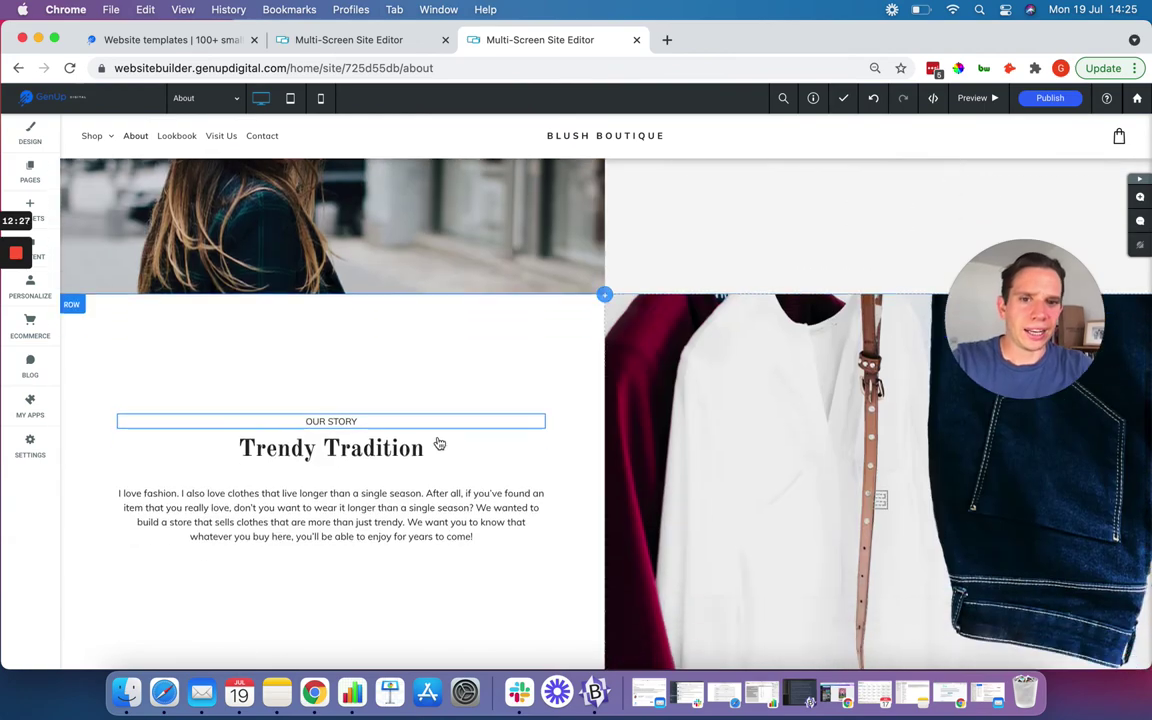
scroll(437, 442, up, 5)
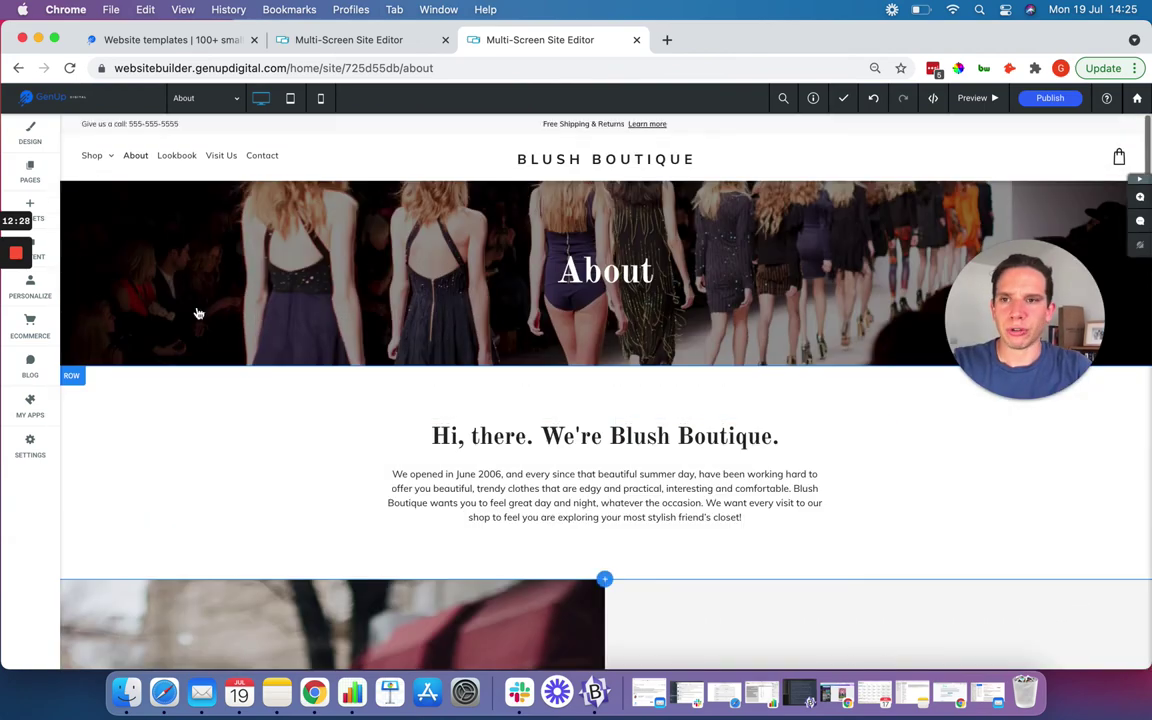
click(30, 172)
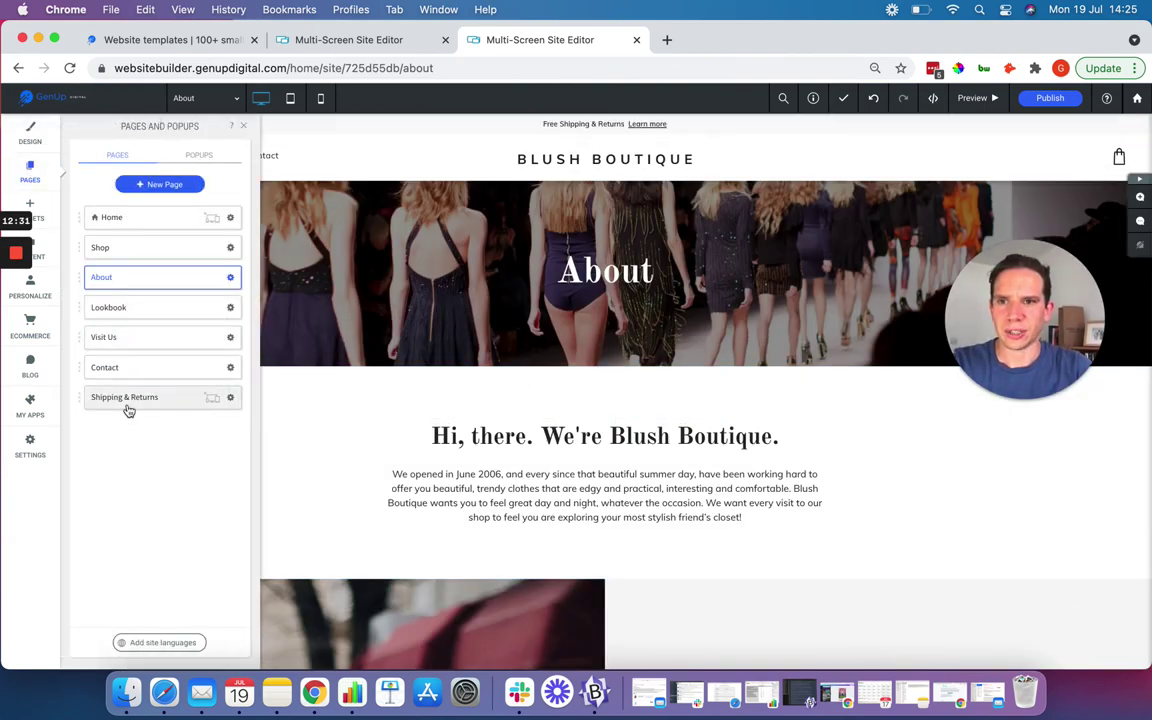
click(243, 127)
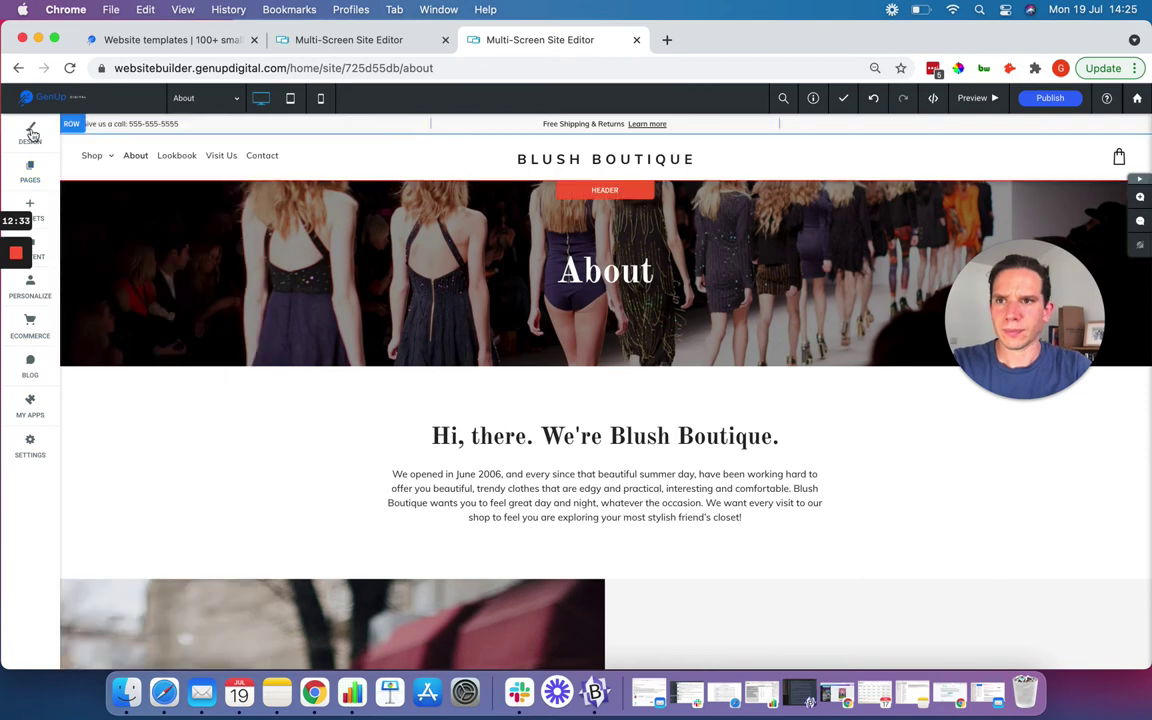
scroll(260, 293, down, 10)
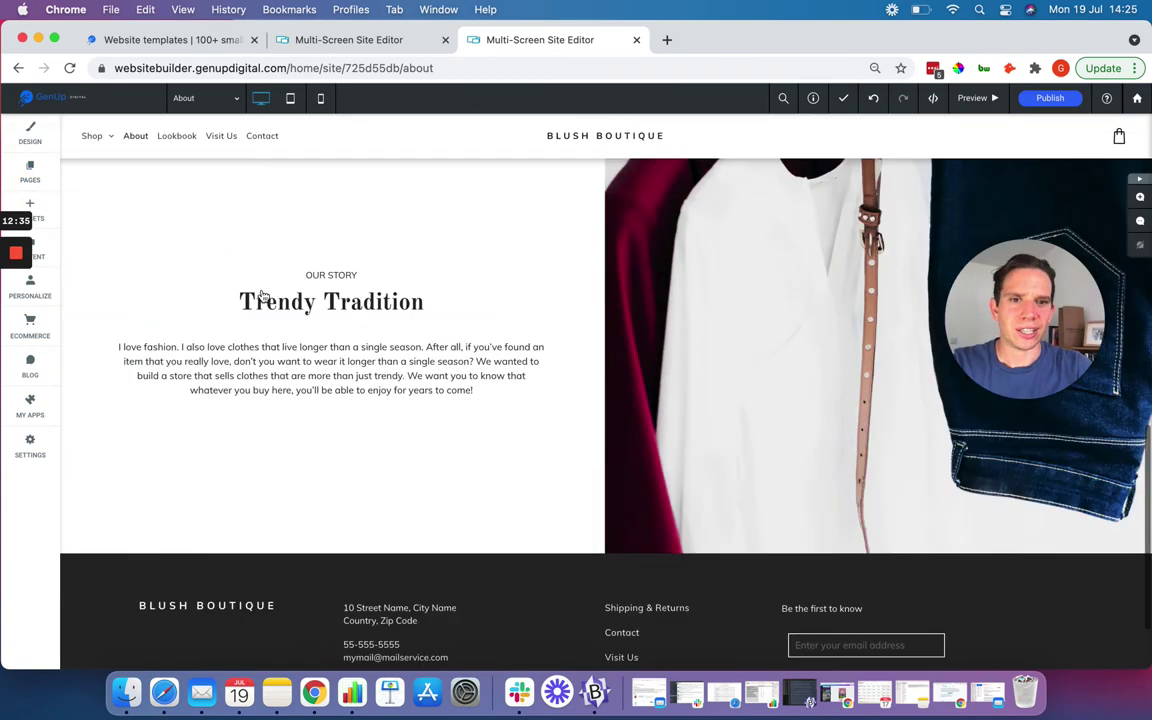
scroll(260, 293, up, 3)
click(262, 294)
scroll(262, 296, up, 8)
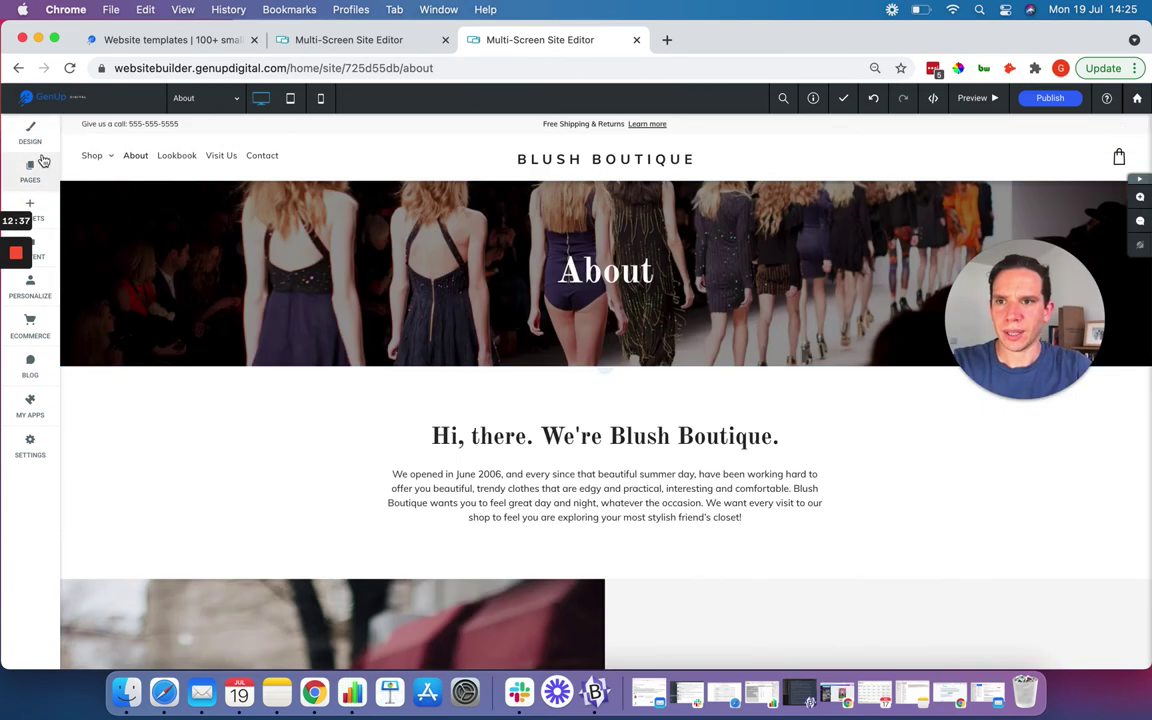
Step: Browse the available widgets from the popular and basic ones through to the store widgets and suggested apps, then close the list
click(42, 215)
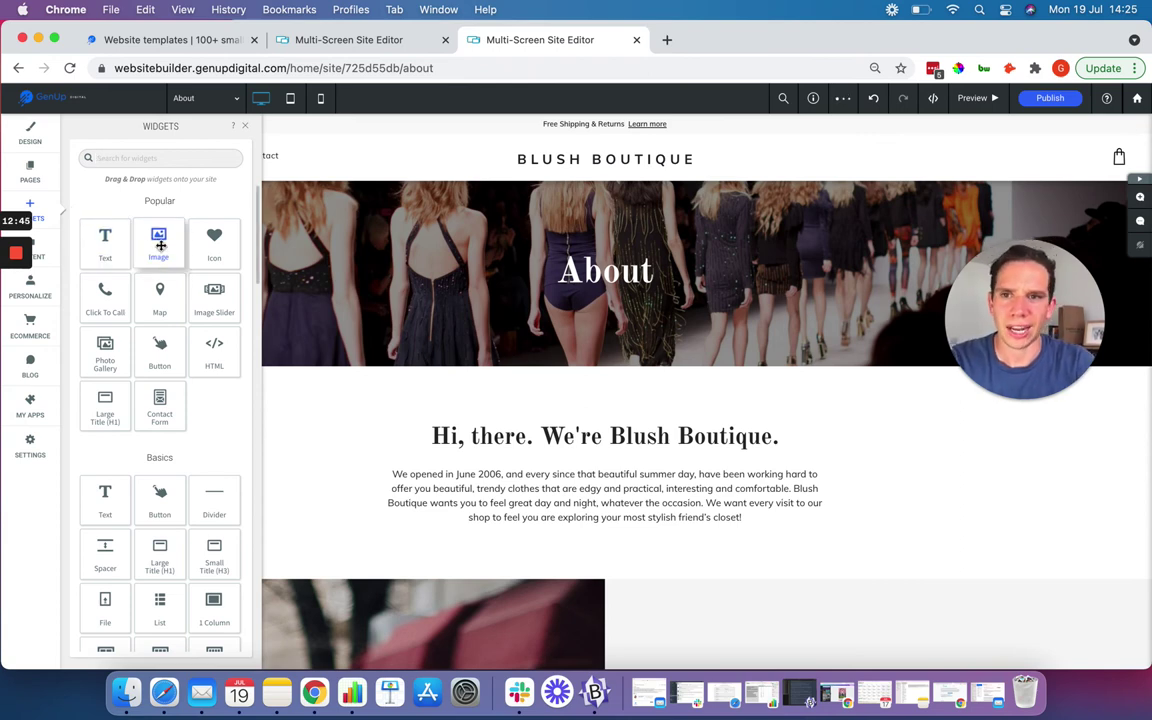
scroll(78, 318, down, 5)
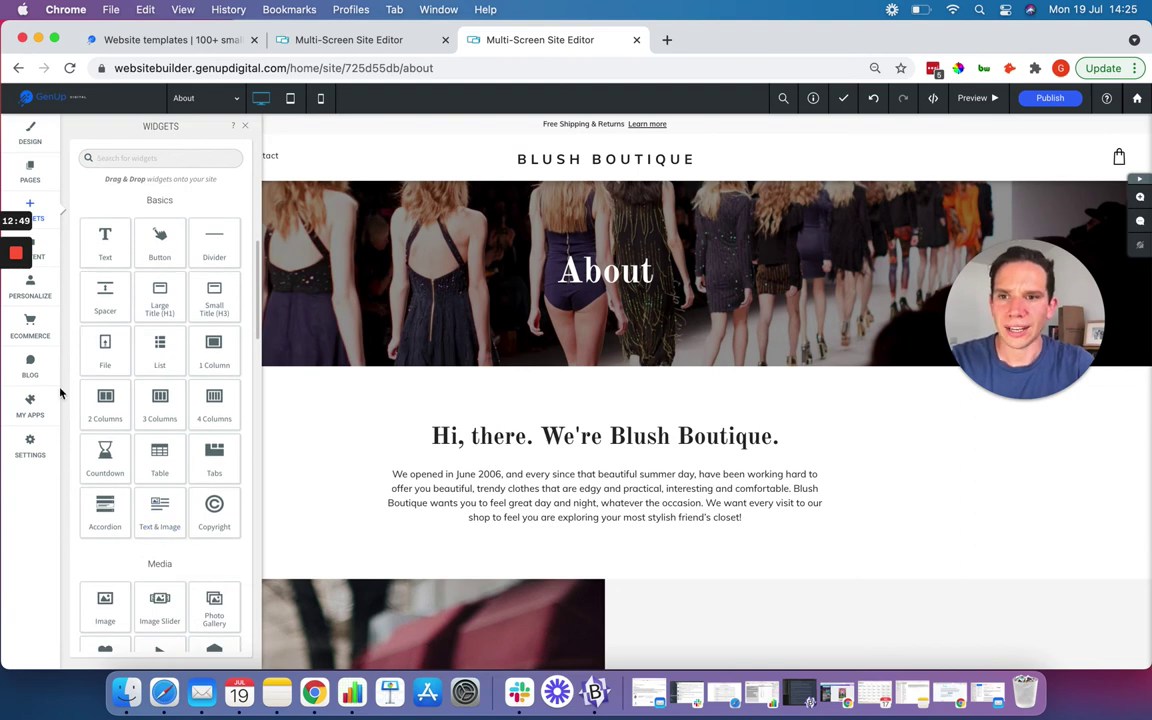
scroll(158, 420, down, 1)
scroll(158, 420, down, 5)
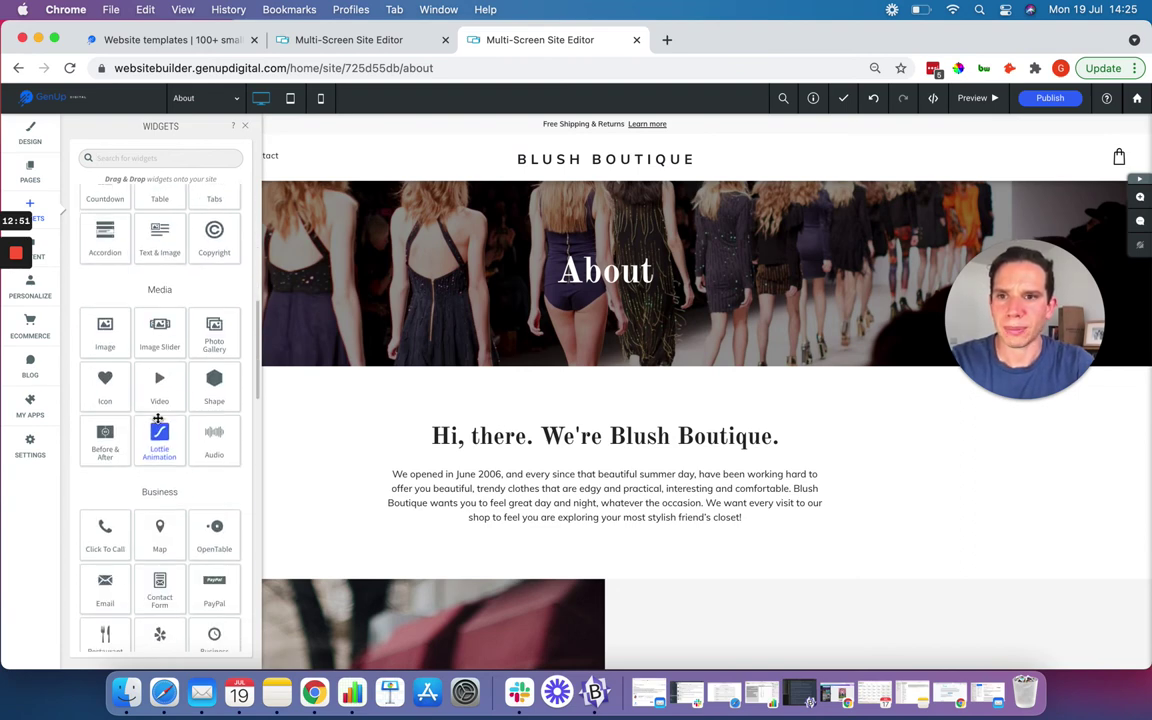
scroll(103, 442, down, 2)
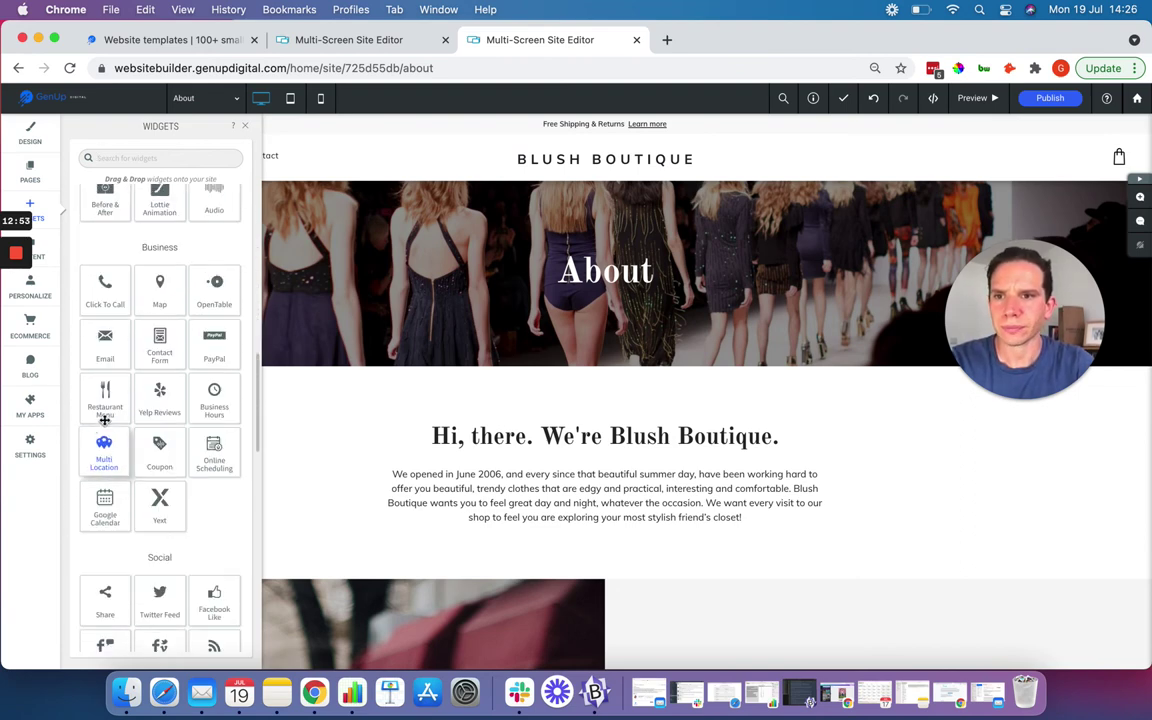
scroll(188, 278, up, 1)
scroll(118, 445, down, 3)
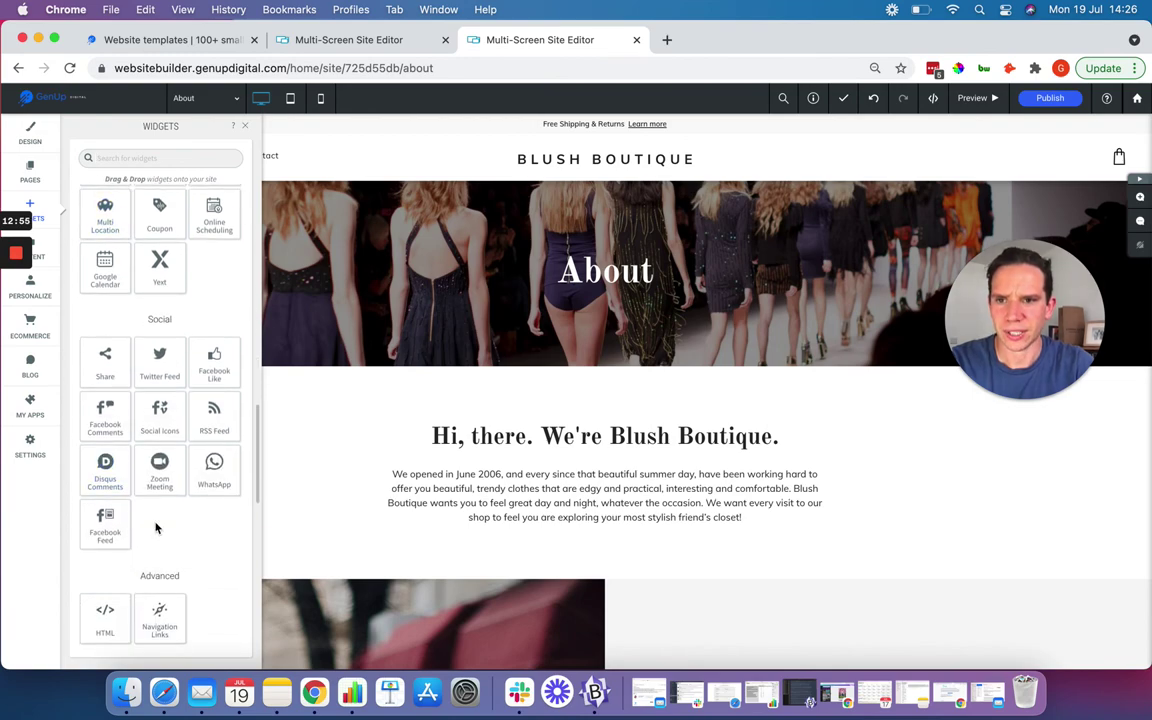
scroll(155, 527, down, 10)
scroll(155, 527, down, 2)
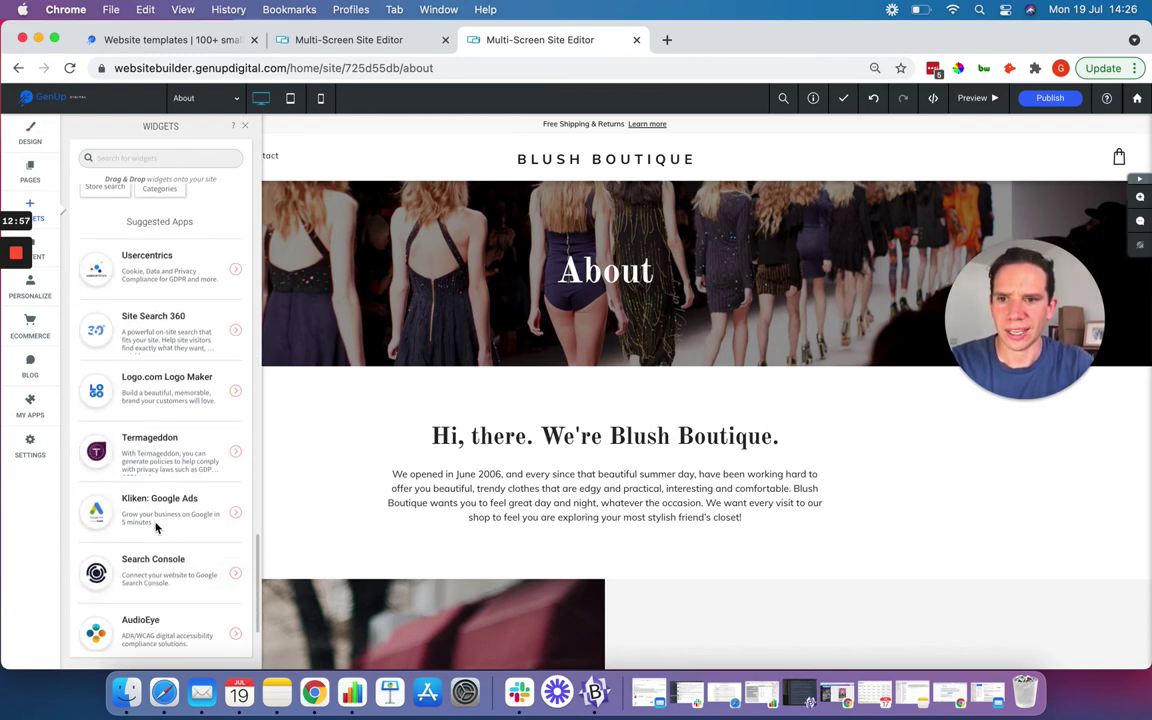
scroll(155, 527, up, 15)
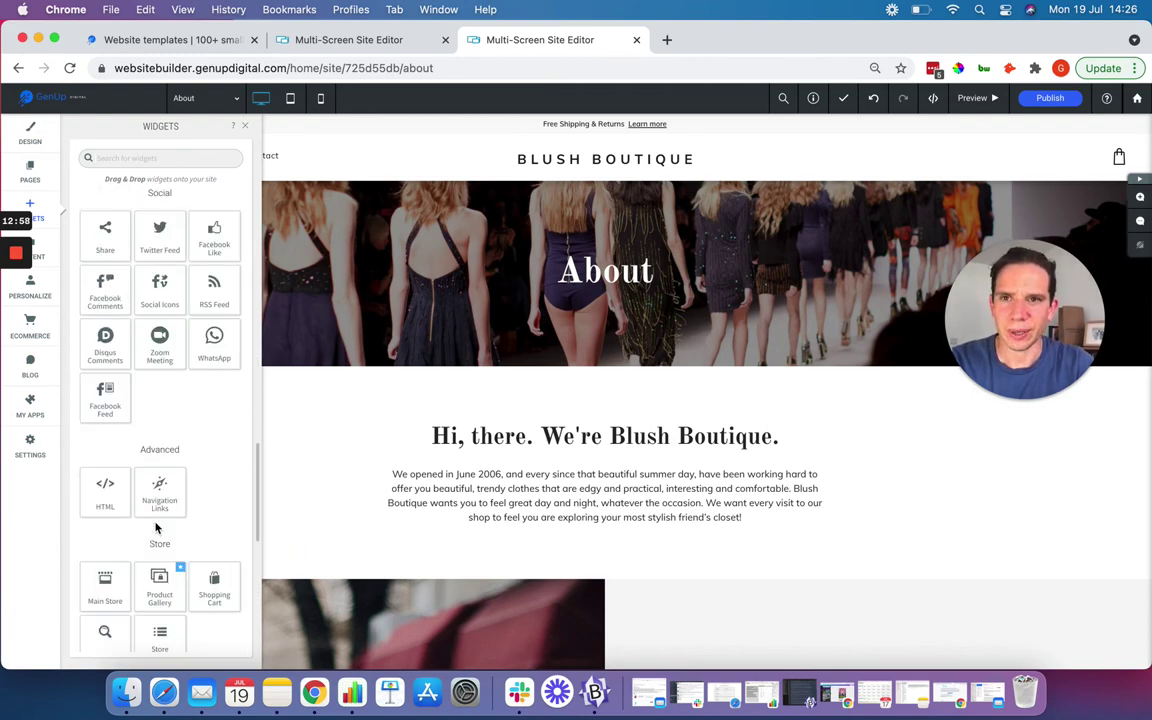
click(246, 128)
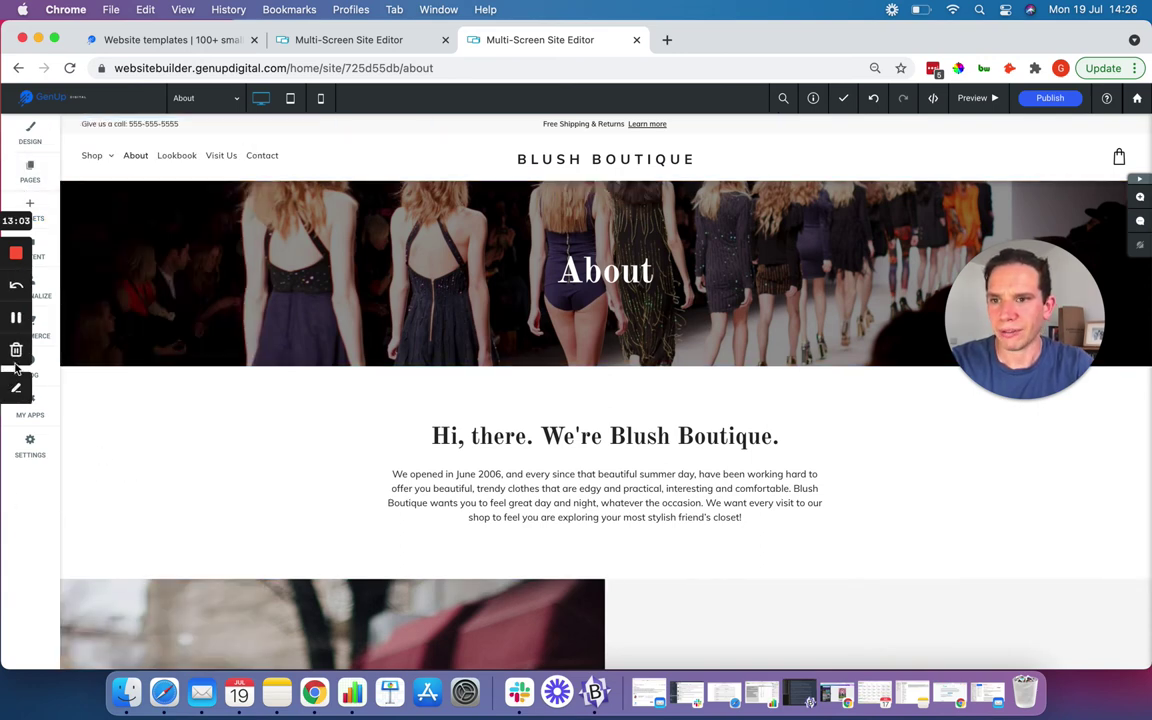
Step: Browse the add-on apps from Usercentrics to the coming-soon ones, then close them and return to the About page's story section
click(33, 414)
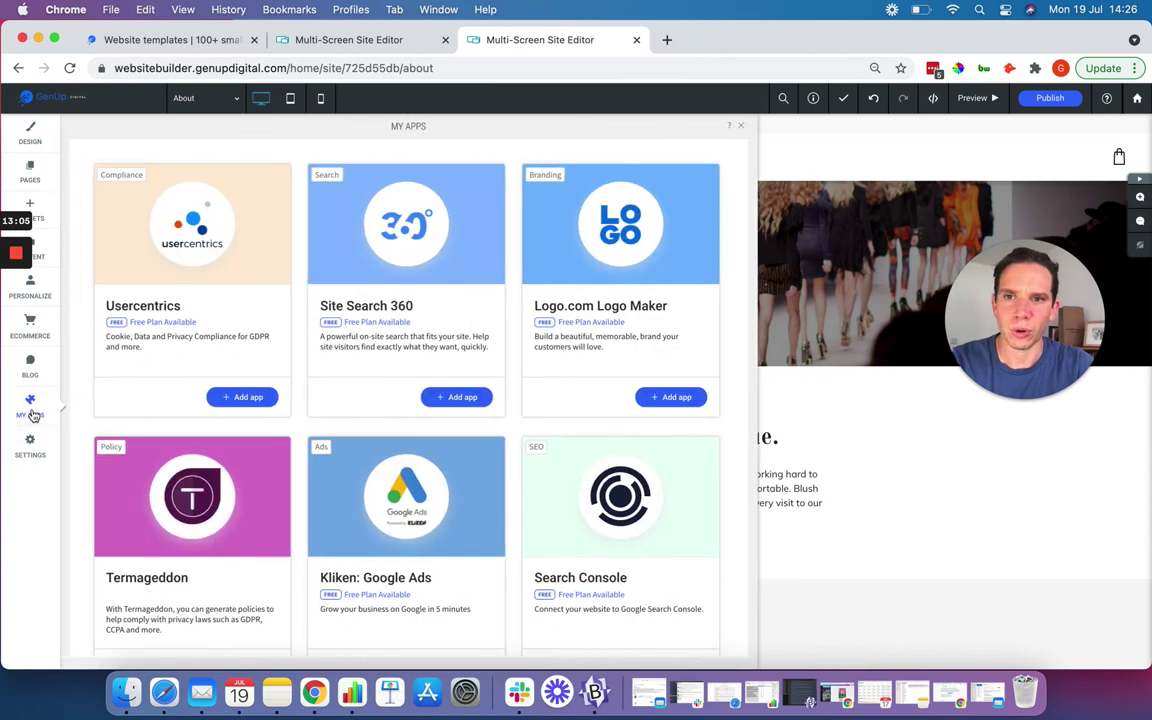
scroll(83, 404, down, 2)
scroll(83, 404, down, 10)
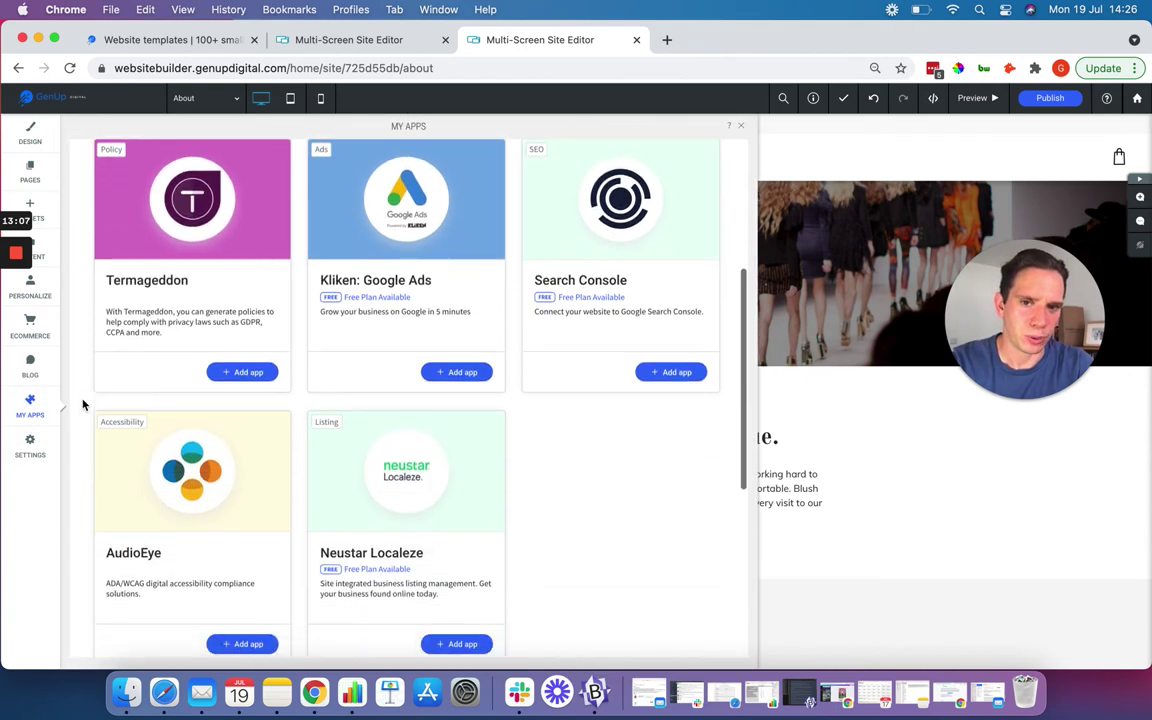
scroll(83, 404, up, 12)
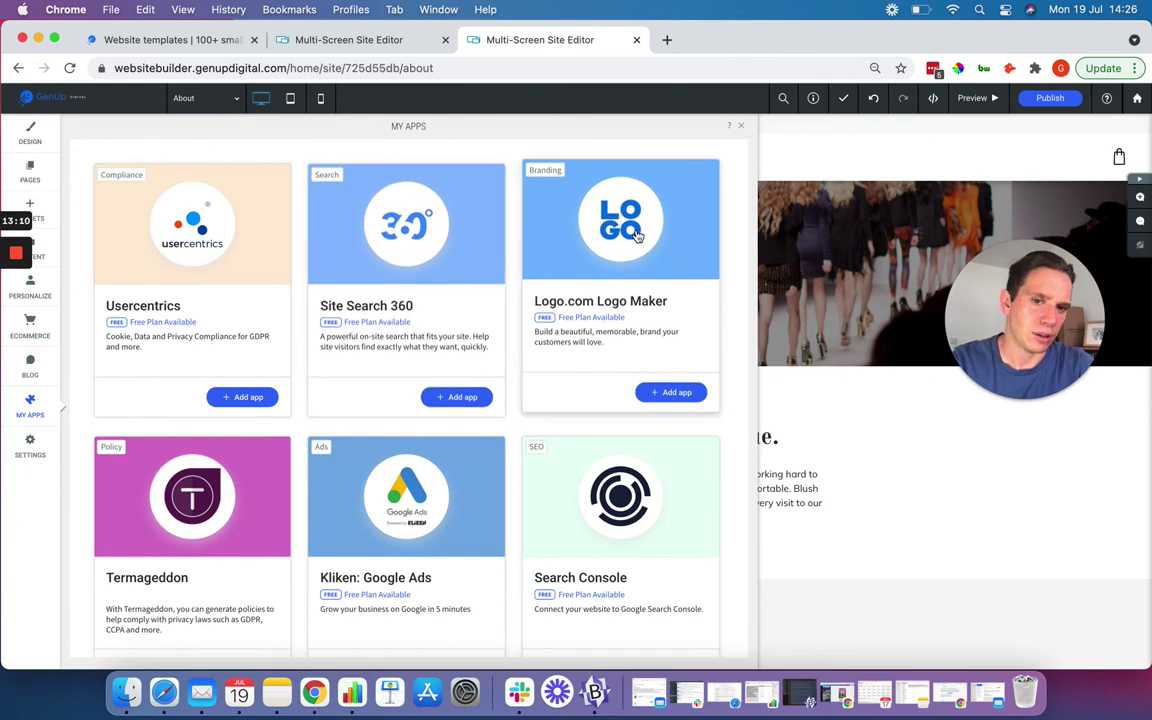
scroll(595, 355, down, 3)
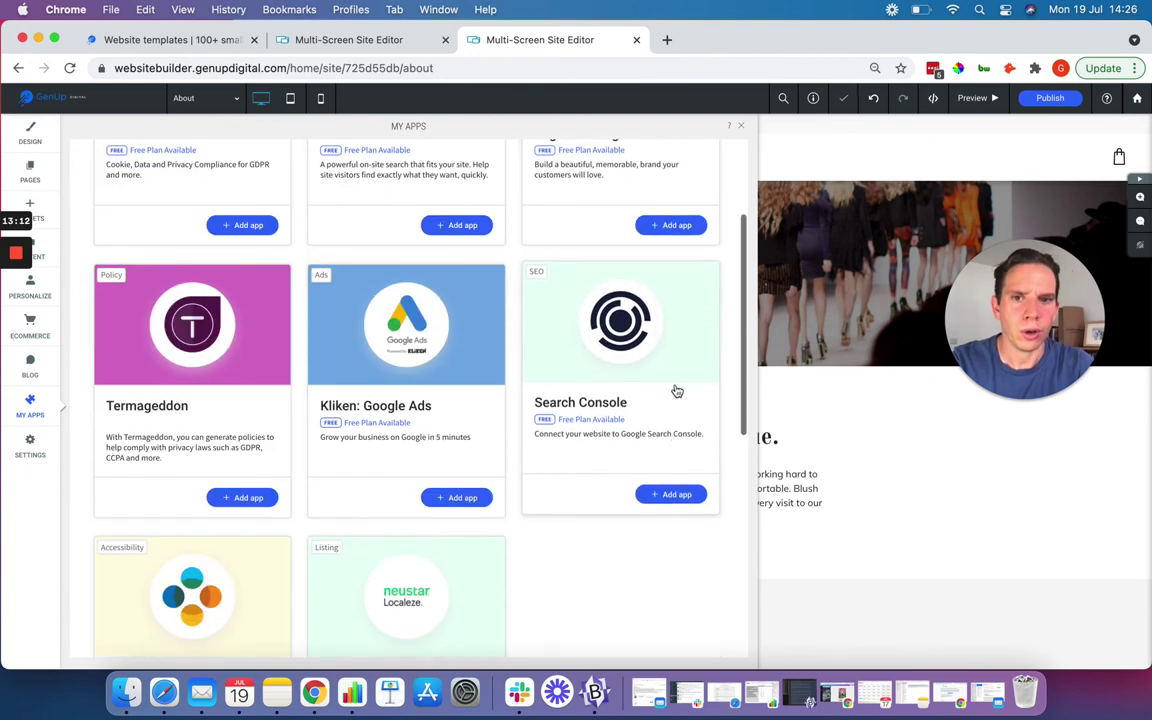
scroll(591, 573, down, 1)
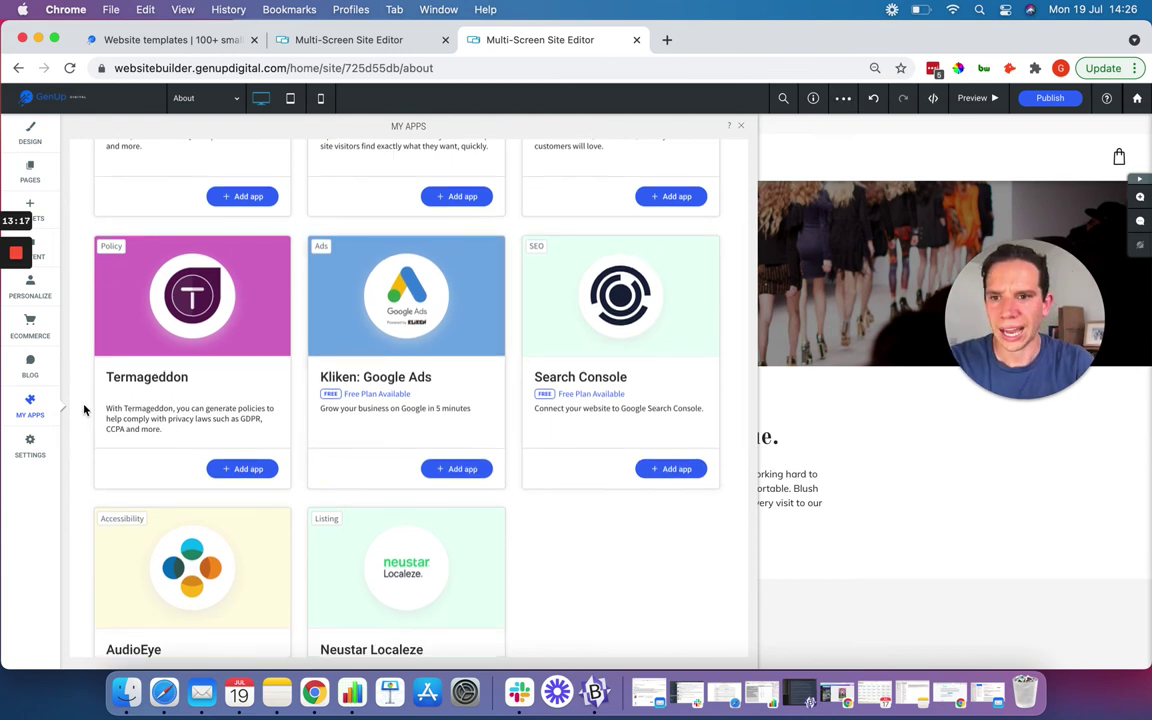
scroll(249, 425, up, 2)
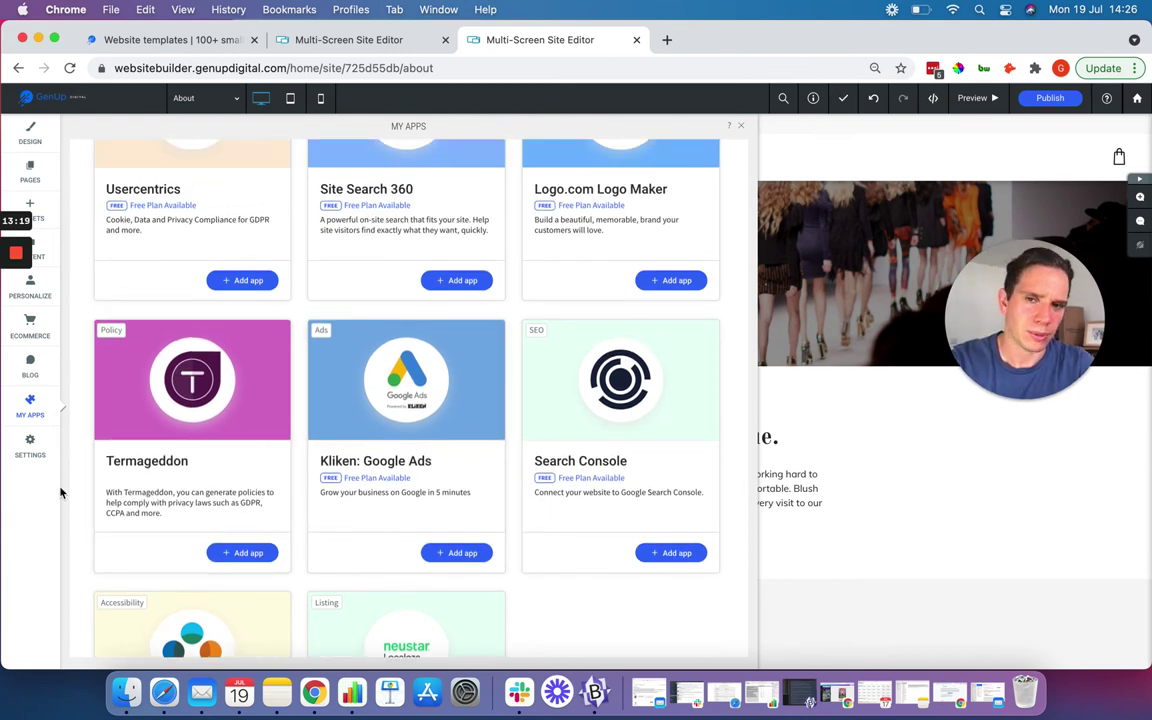
scroll(145, 318, up, 3)
scroll(147, 316, down, 15)
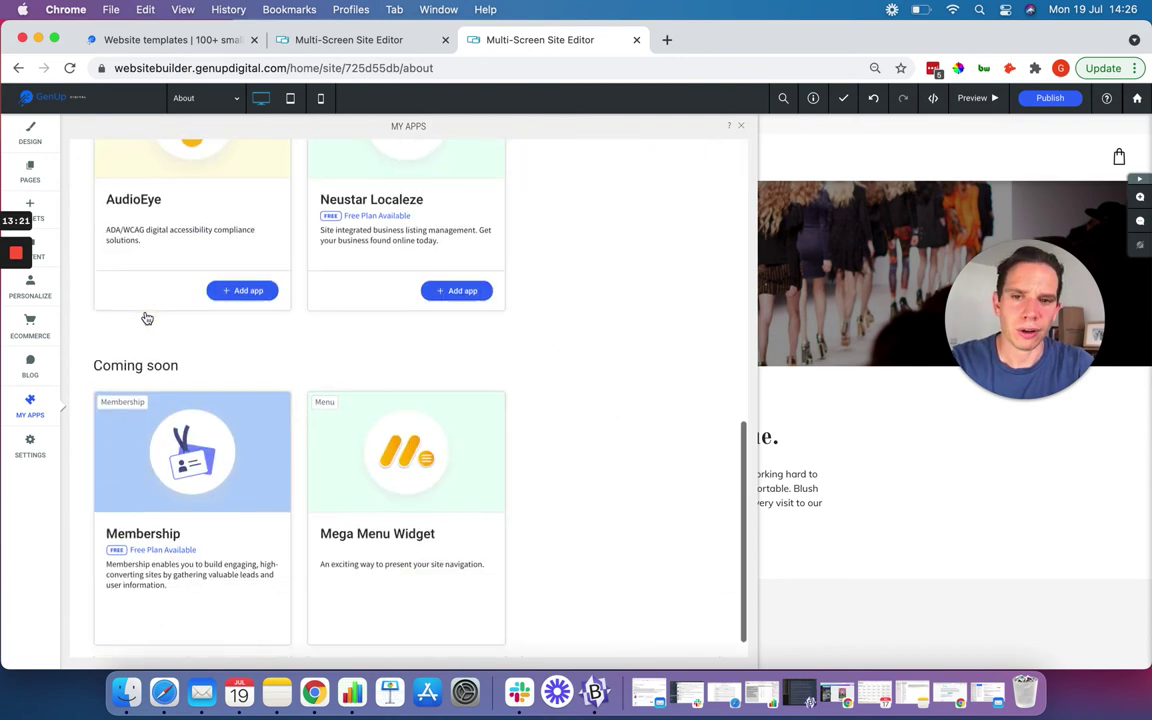
scroll(145, 318, up, 15)
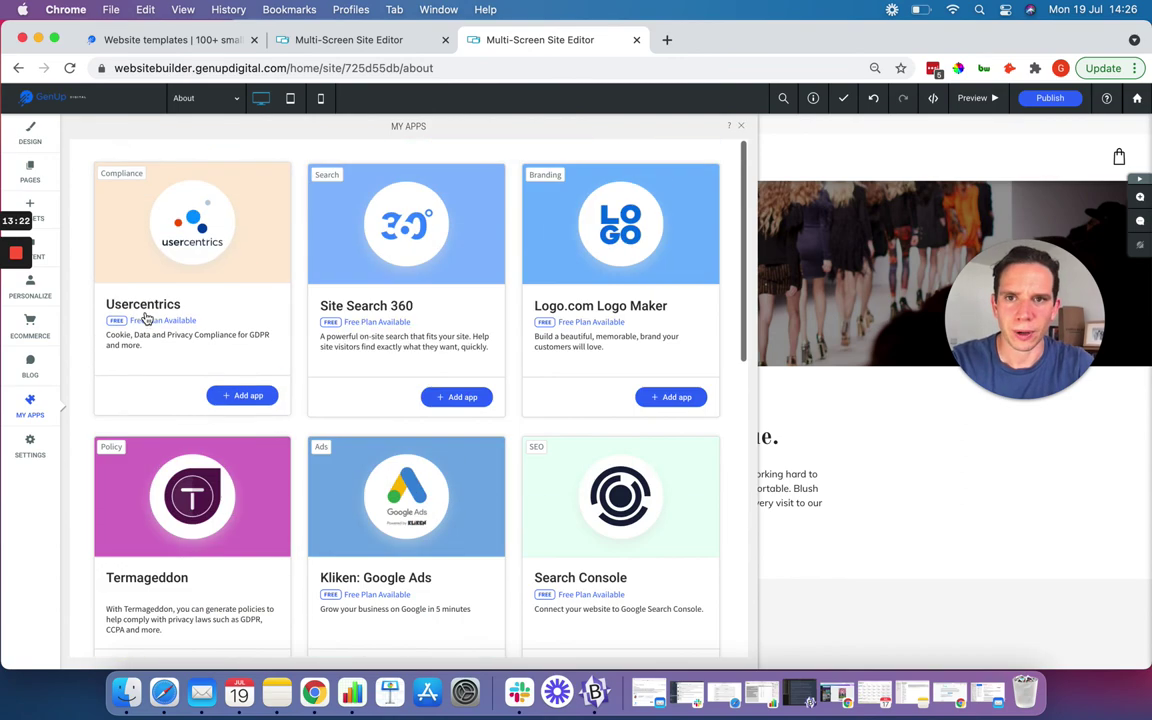
click(741, 130)
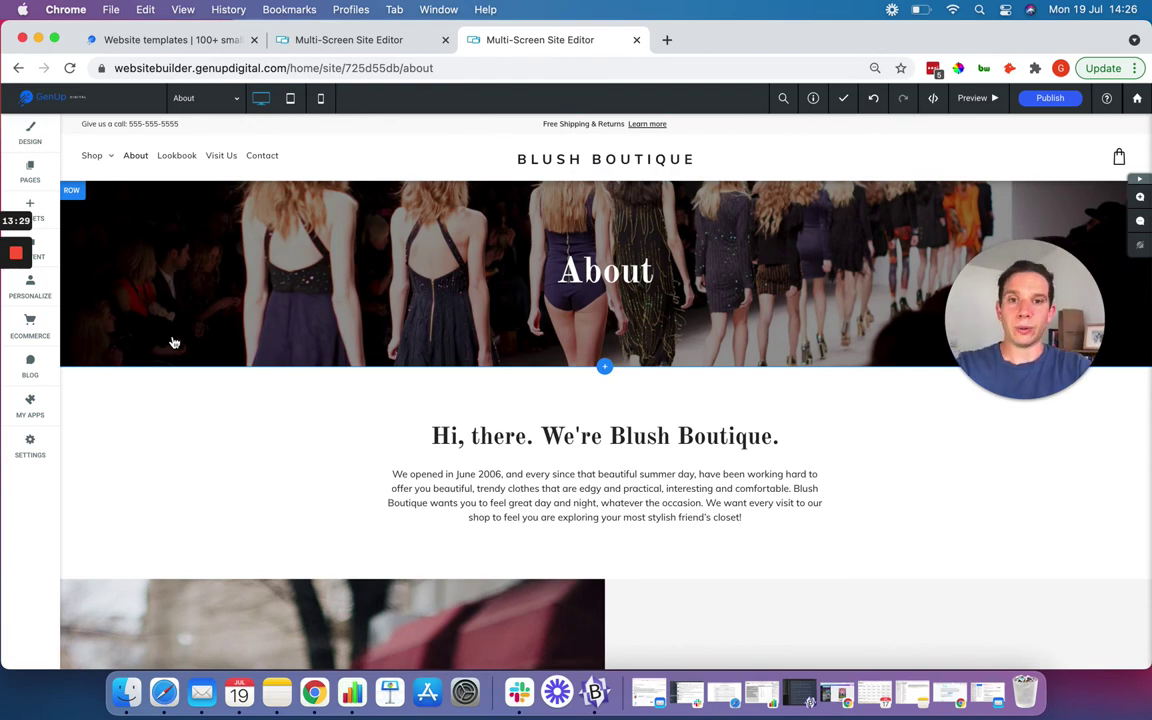
scroll(171, 367, down, 10)
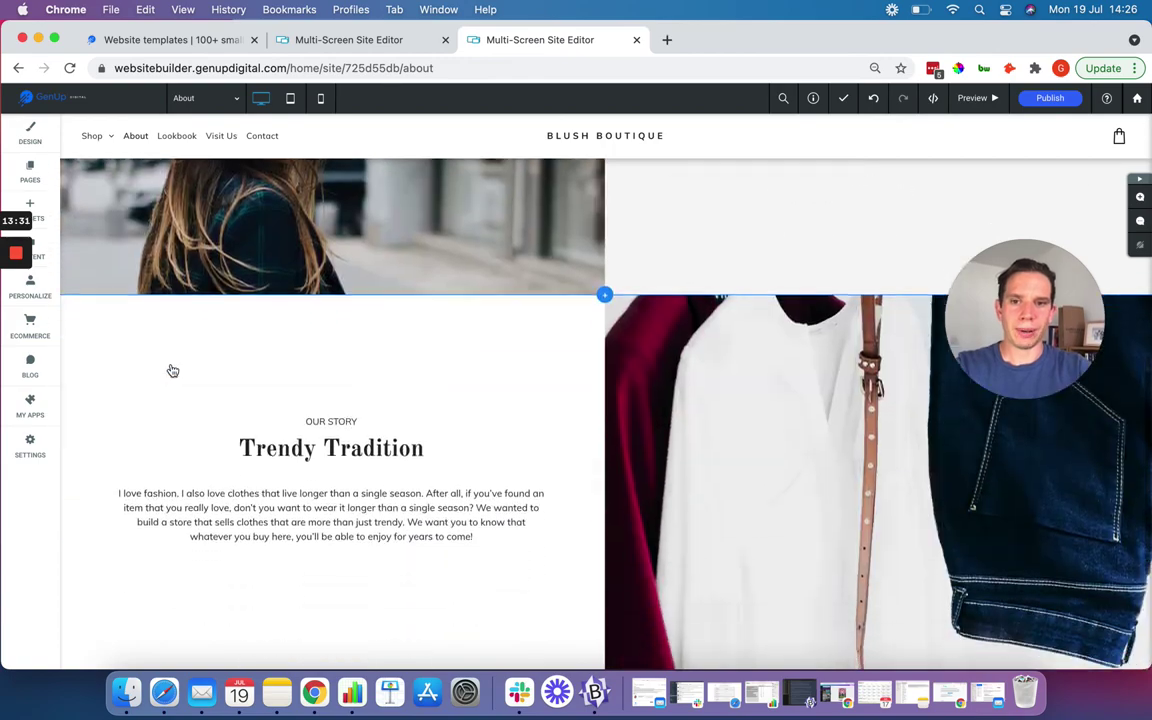
scroll(171, 372, up, 10)
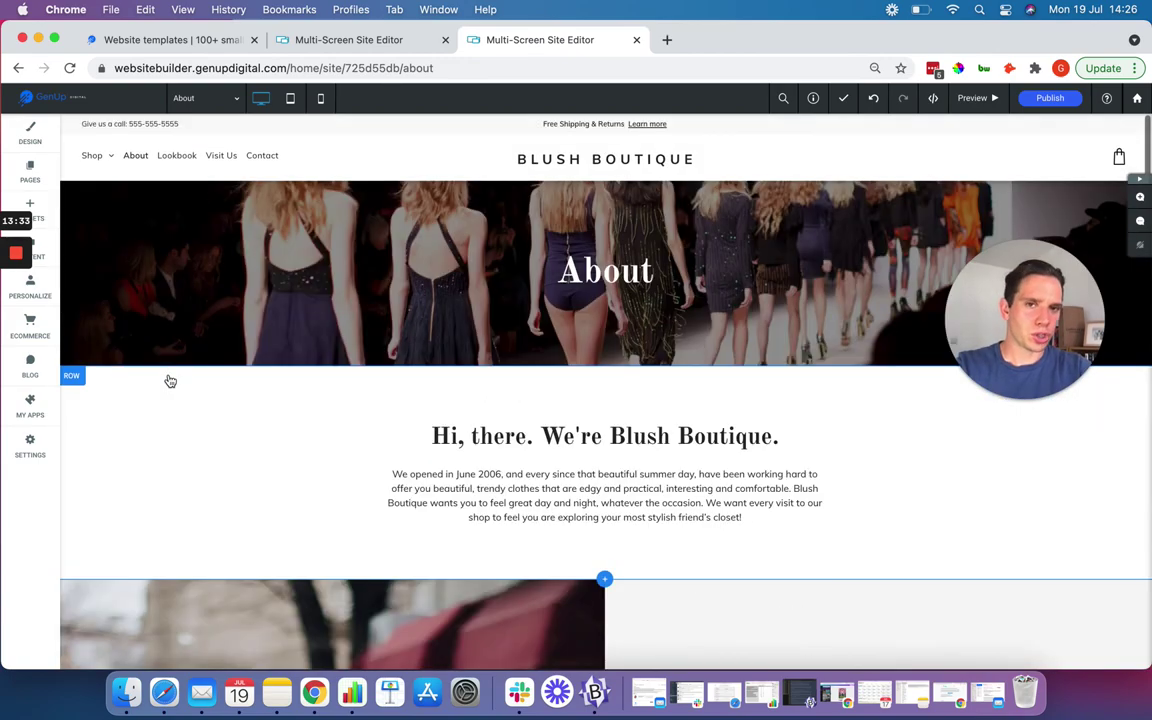
scroll(267, 375, down, 10)
scroll(267, 375, up, 10)
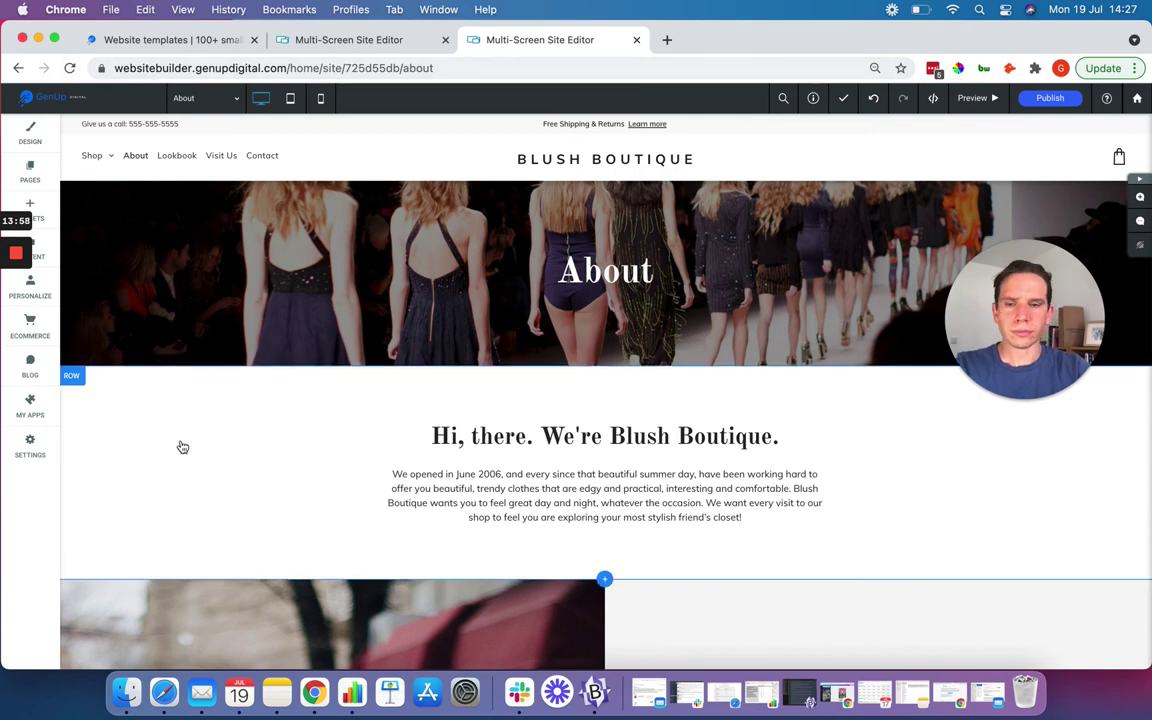
scroll(198, 442, down, 10)
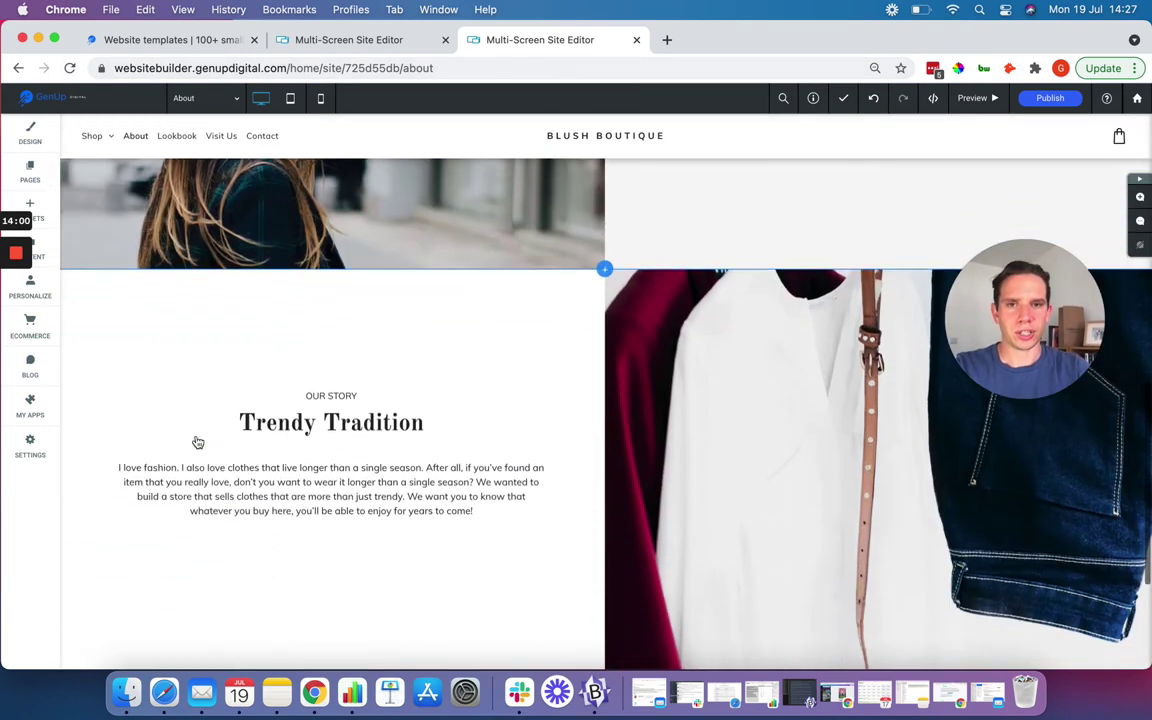
scroll(198, 450, up, 6)
scroll(198, 457, up, 5)
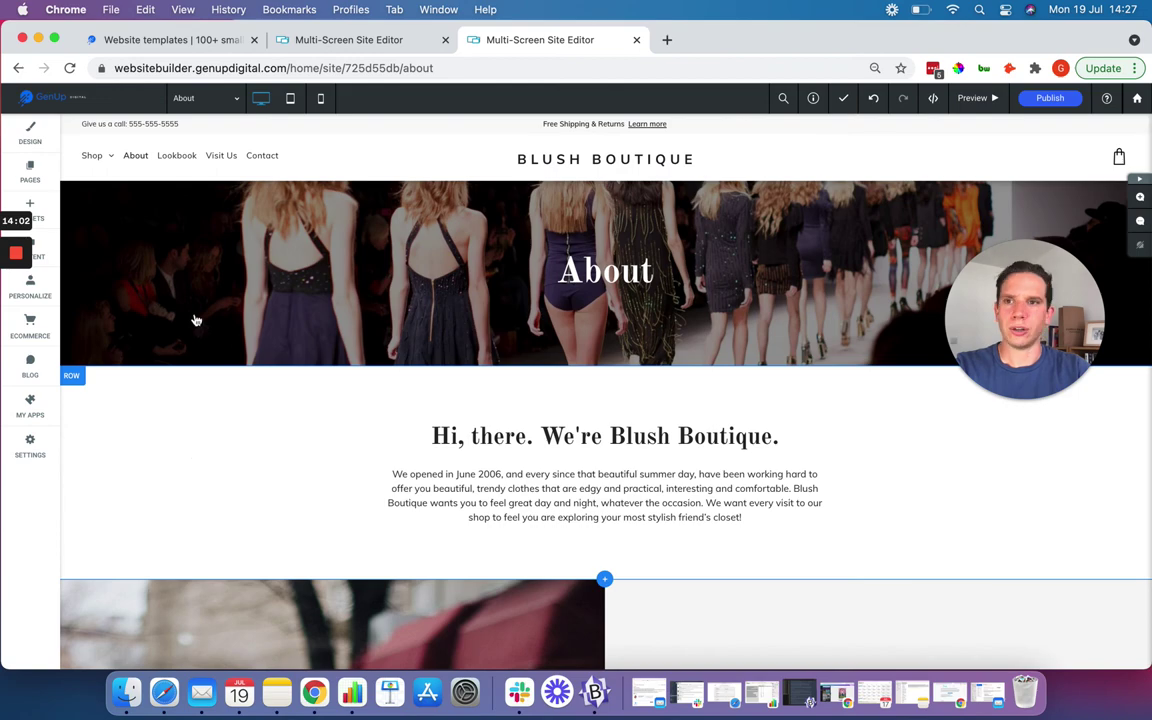
drag(1024, 330, 789, 344)
scroll(331, 413, down, 6)
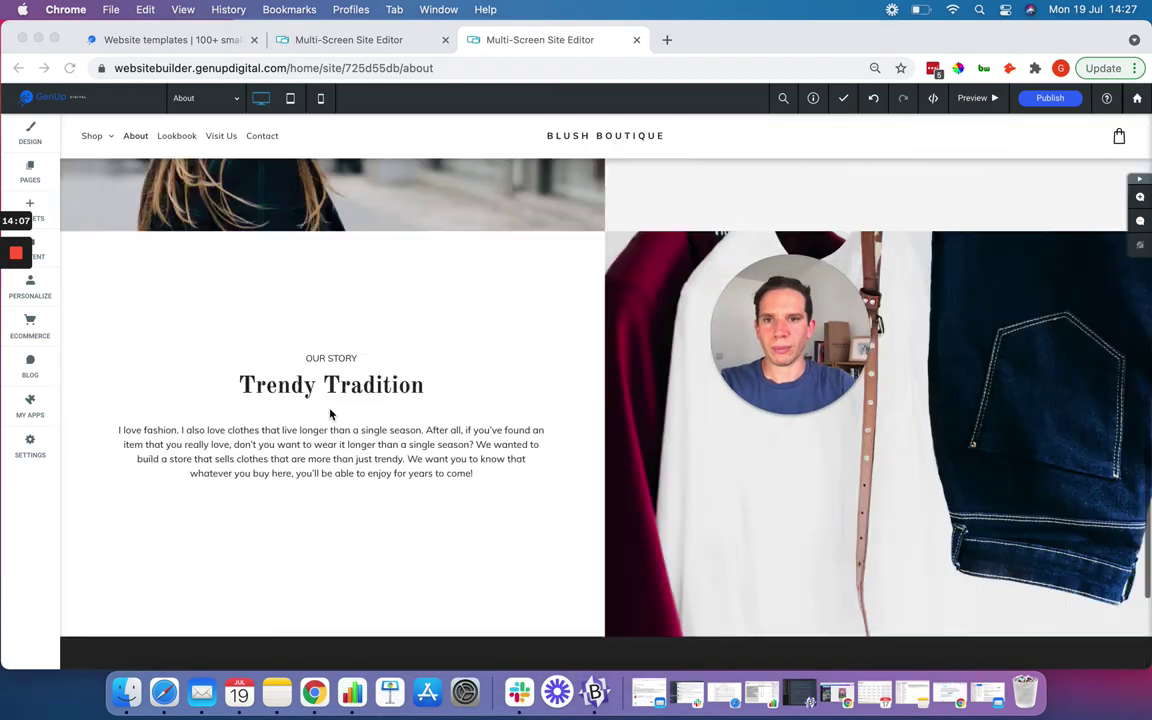
scroll(329, 411, up, 6)
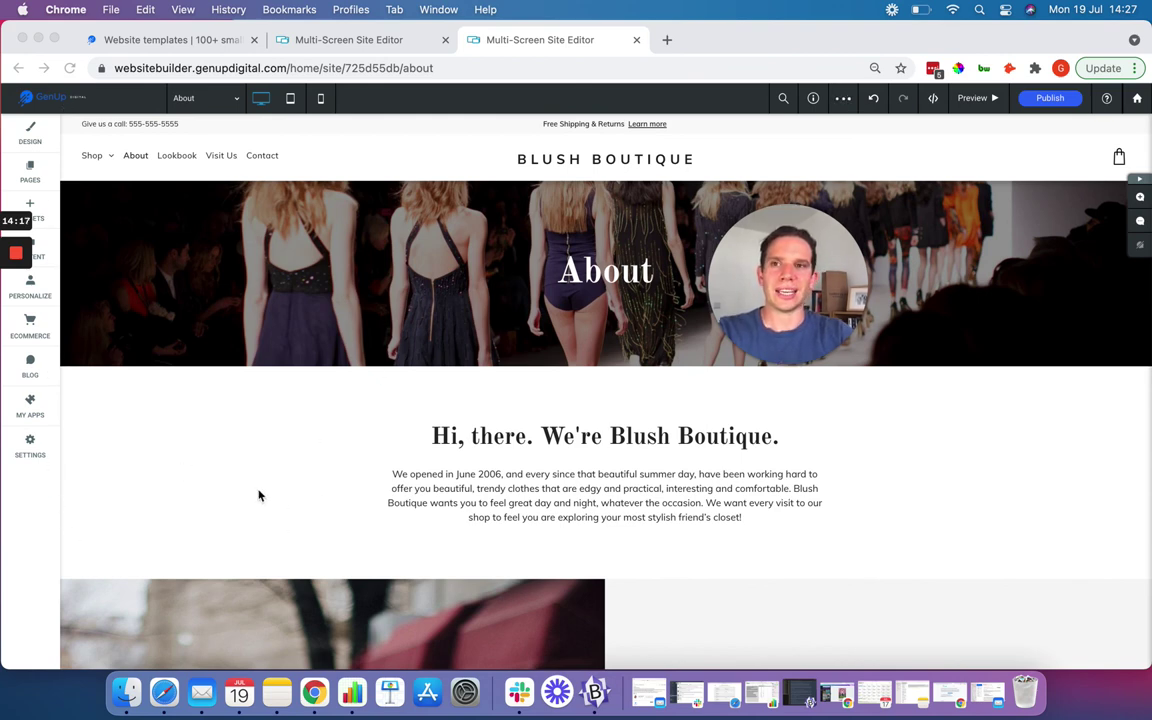
mouse_move(17, 256)
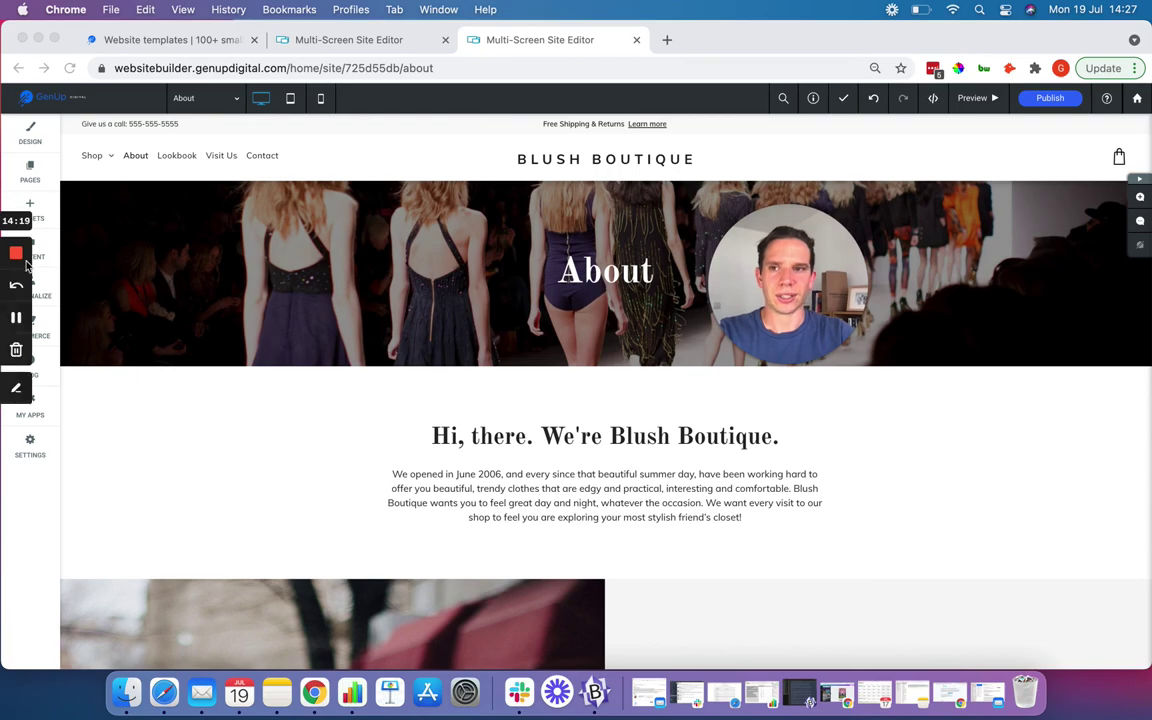